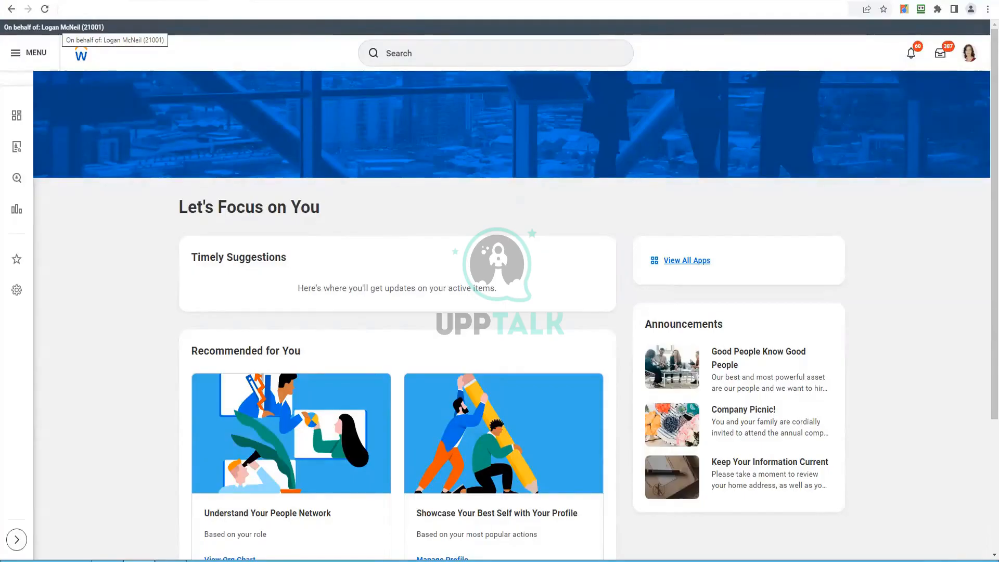
Step: Search for "all custom report" and open the All Custom Reports report
{"action": "left_click", "coordinate": [451, 53]}
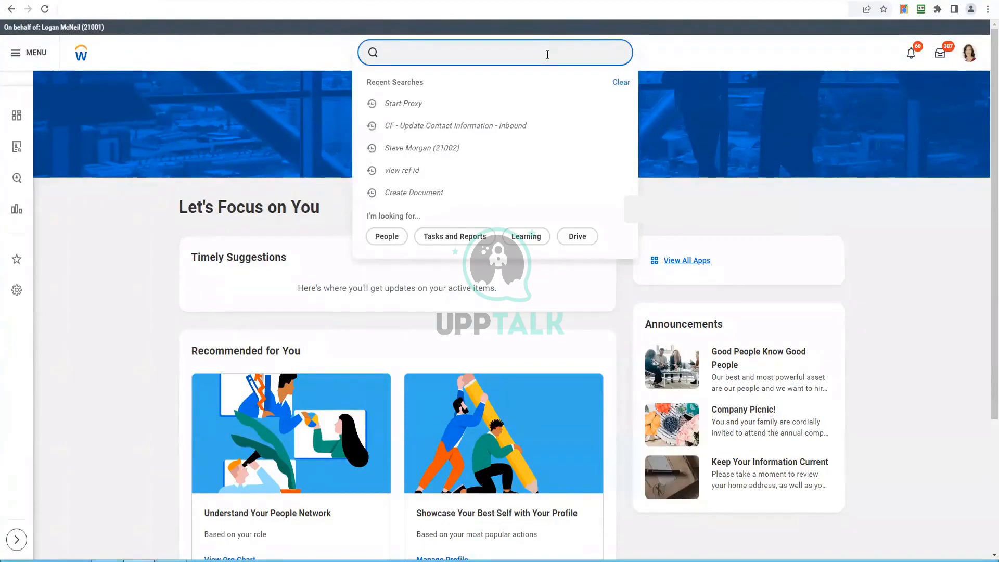
{"action": "type", "text": "all custom "}
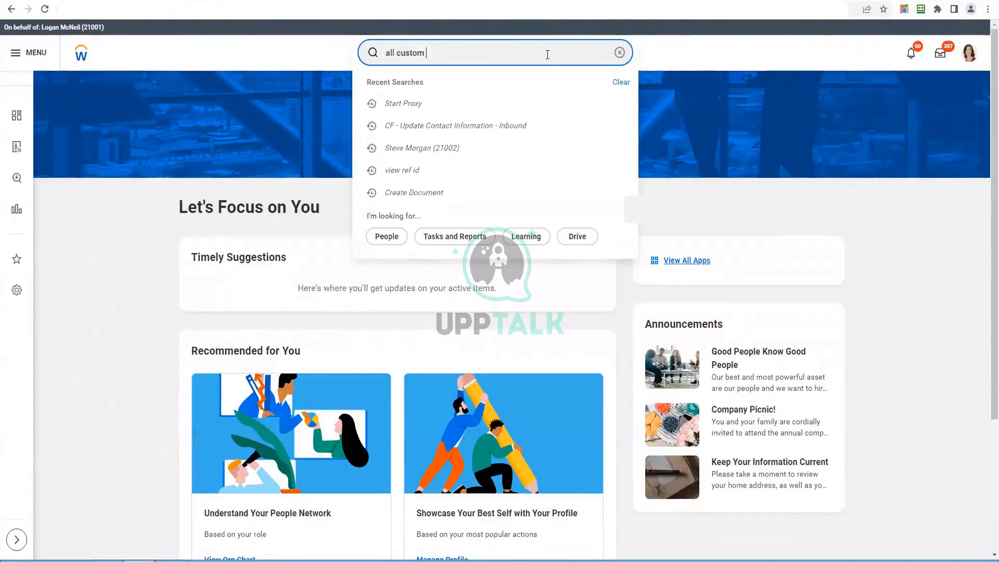
{"action": "type", "text": "report"}
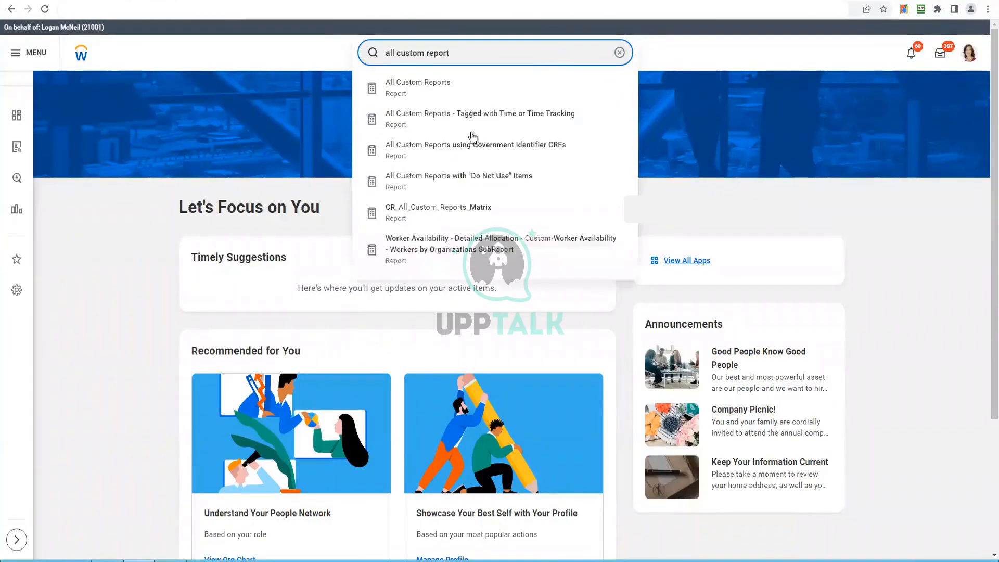
{"action": "left_click", "coordinate": [468, 92]}
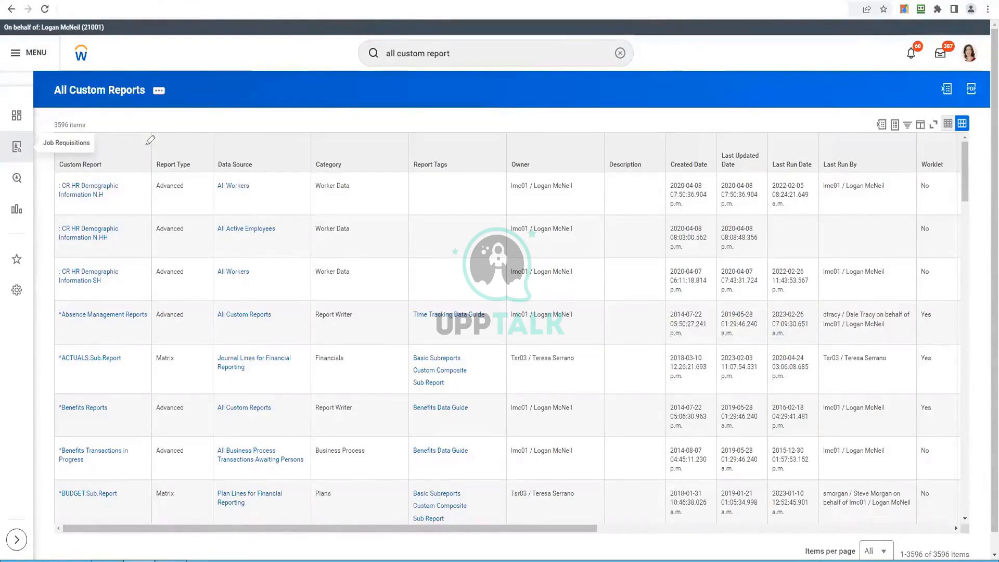
Step: Review the report list's columns, including report type, data source, category, tags, owner, created and last run details, and worklet
{"action": "mouse_move", "coordinate": [57, 45]}
{"action": "left_mouse_down"}
{"action": "mouse_move", "coordinate": [129, 19]}
{"action": "mouse_move", "coordinate": [5, 23]}
{"action": "mouse_move", "coordinate": [11, 68]}
{"action": "mouse_move", "coordinate": [60, 70]}
{"action": "left_mouse_up"}
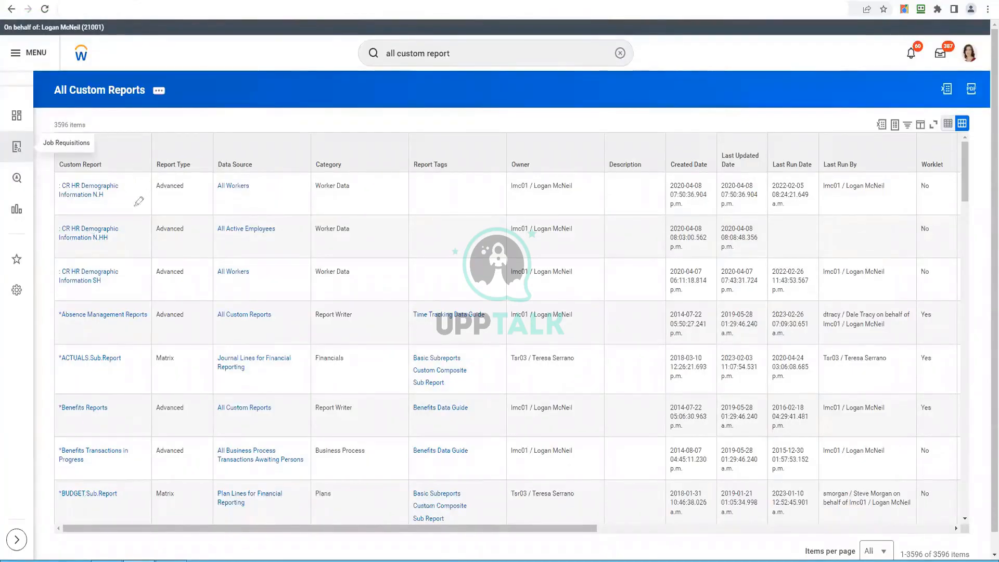
{"action": "mouse_move", "coordinate": [135, 182]}
{"action": "left_mouse_down"}
{"action": "mouse_move", "coordinate": [24, 174]}
{"action": "mouse_move", "coordinate": [104, 206]}
{"action": "left_mouse_up"}
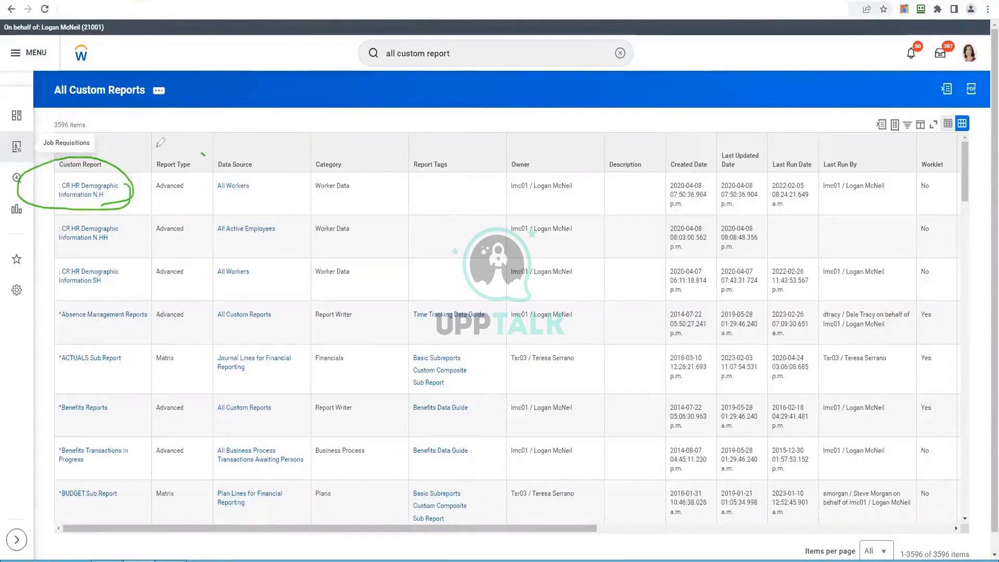
{"action": "mouse_move", "coordinate": [203, 154]}
{"action": "left_mouse_down"}
{"action": "mouse_move", "coordinate": [209, 218]}
{"action": "mouse_move", "coordinate": [141, 139]}
{"action": "left_mouse_up"}
{"action": "mouse_move", "coordinate": [294, 148]}
{"action": "left_mouse_down"}
{"action": "mouse_move", "coordinate": [208, 177]}
{"action": "mouse_move", "coordinate": [285, 166]}
{"action": "mouse_move", "coordinate": [252, 148]}
{"action": "left_mouse_up"}
{"action": "mouse_move", "coordinate": [341, 151]}
{"action": "left_mouse_down"}
{"action": "mouse_move", "coordinate": [384, 200]}
{"action": "mouse_move", "coordinate": [307, 141]}
{"action": "left_mouse_up"}
{"action": "mouse_move", "coordinate": [430, 169]}
{"action": "left_mouse_down"}
{"action": "mouse_move", "coordinate": [482, 177]}
{"action": "mouse_move", "coordinate": [461, 194]}
{"action": "left_mouse_up"}
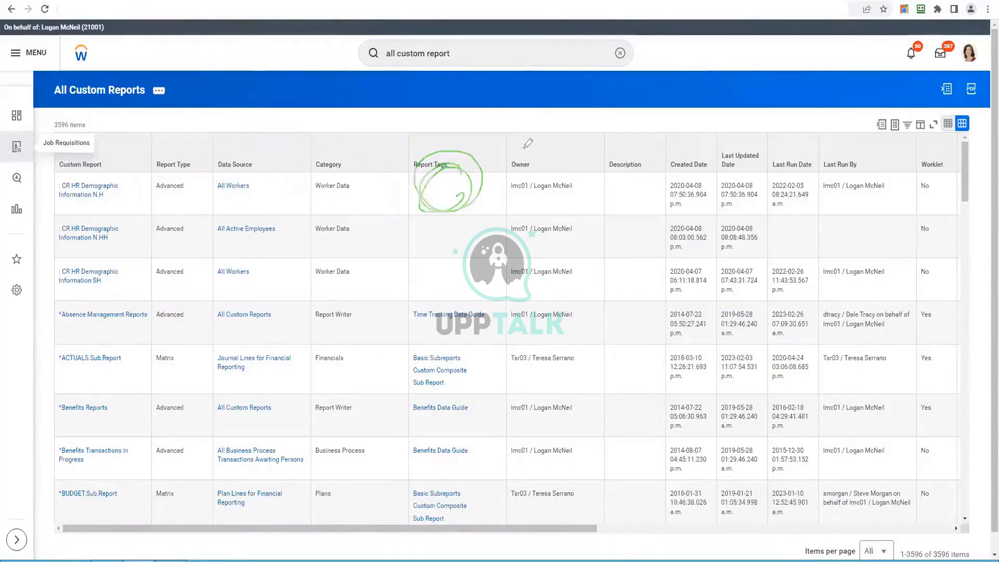
{"action": "mouse_move", "coordinate": [526, 141]}
{"action": "left_mouse_down"}
{"action": "mouse_move", "coordinate": [584, 213]}
{"action": "mouse_move", "coordinate": [552, 159]}
{"action": "left_mouse_up"}
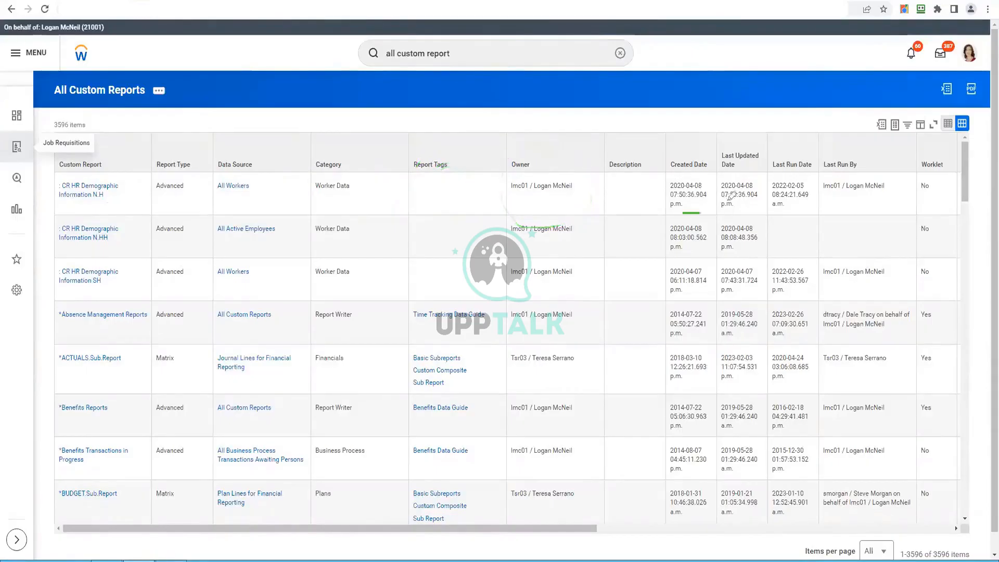
{"action": "mouse_move", "coordinate": [683, 212]}
{"action": "left_mouse_down"}
{"action": "mouse_move", "coordinate": [646, 193]}
{"action": "mouse_move", "coordinate": [713, 233]}
{"action": "left_mouse_up"}
{"action": "mouse_move", "coordinate": [774, 173]}
{"action": "left_mouse_down"}
{"action": "mouse_move", "coordinate": [728, 167]}
{"action": "mouse_move", "coordinate": [724, 216]}
{"action": "mouse_move", "coordinate": [753, 196]}
{"action": "mouse_move", "coordinate": [835, 201]}
{"action": "mouse_move", "coordinate": [775, 168]}
{"action": "mouse_move", "coordinate": [854, 208]}
{"action": "mouse_move", "coordinate": [896, 159]}
{"action": "mouse_move", "coordinate": [997, 224]}
{"action": "mouse_move", "coordinate": [902, 154]}
{"action": "left_mouse_up"}
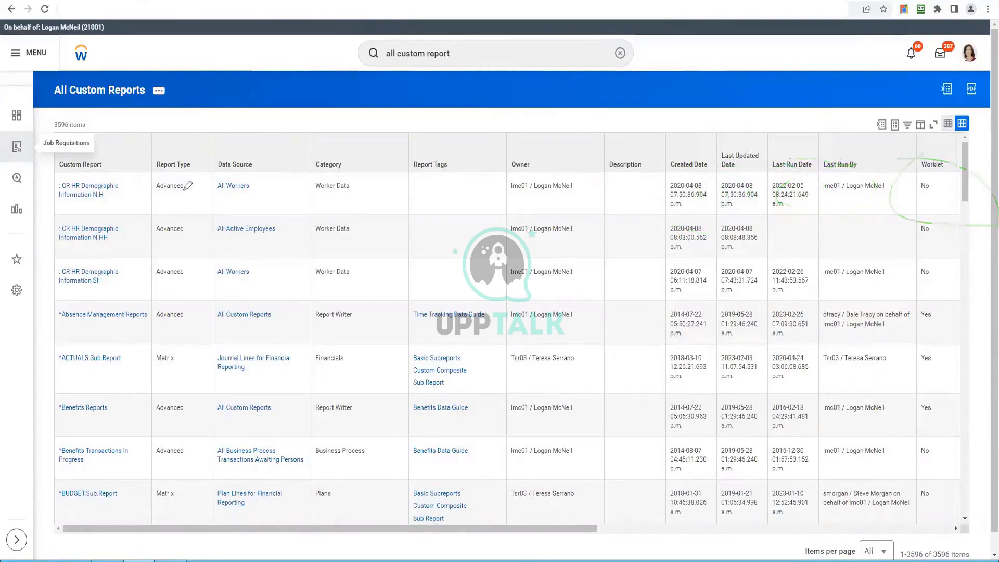
{"action": "mouse_move", "coordinate": [201, 187]}
{"action": "left_mouse_down"}
{"action": "mouse_move", "coordinate": [127, 194]}
{"action": "mouse_move", "coordinate": [179, 204]}
{"action": "left_mouse_up"}
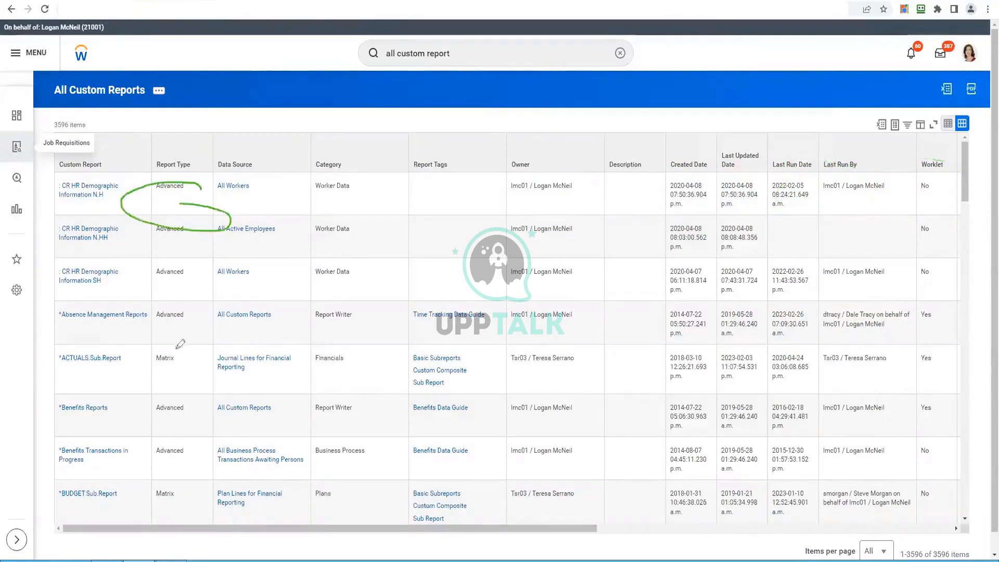
{"action": "mouse_move", "coordinate": [178, 345]}
{"action": "left_mouse_down"}
{"action": "mouse_move", "coordinate": [201, 378]}
{"action": "mouse_move", "coordinate": [150, 337]}
{"action": "left_mouse_up"}
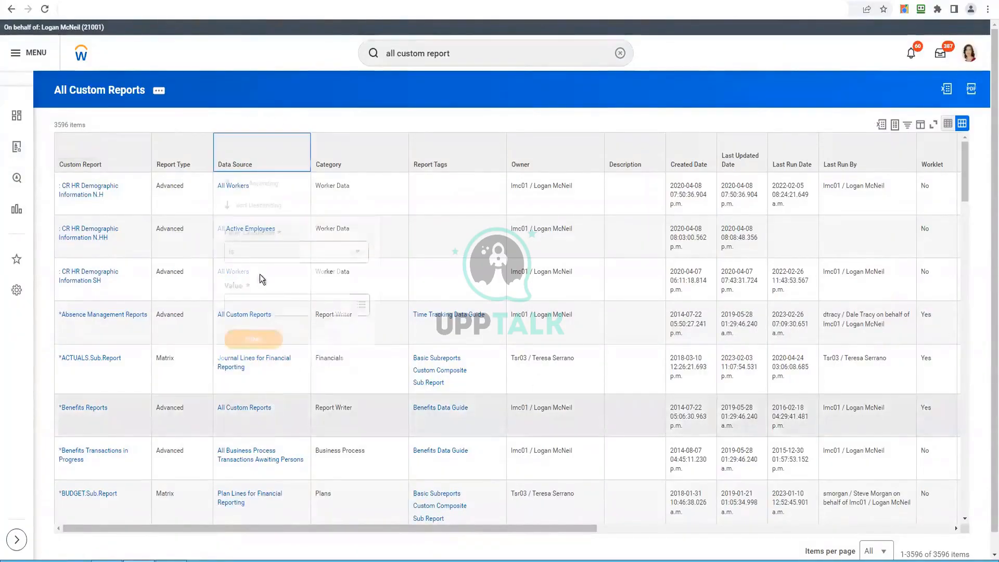
Step: Filter the Data Source column to All Benefit Elections and Workers for Benefit Group by Group Eligibility
{"action": "left_click", "coordinate": [269, 306]}
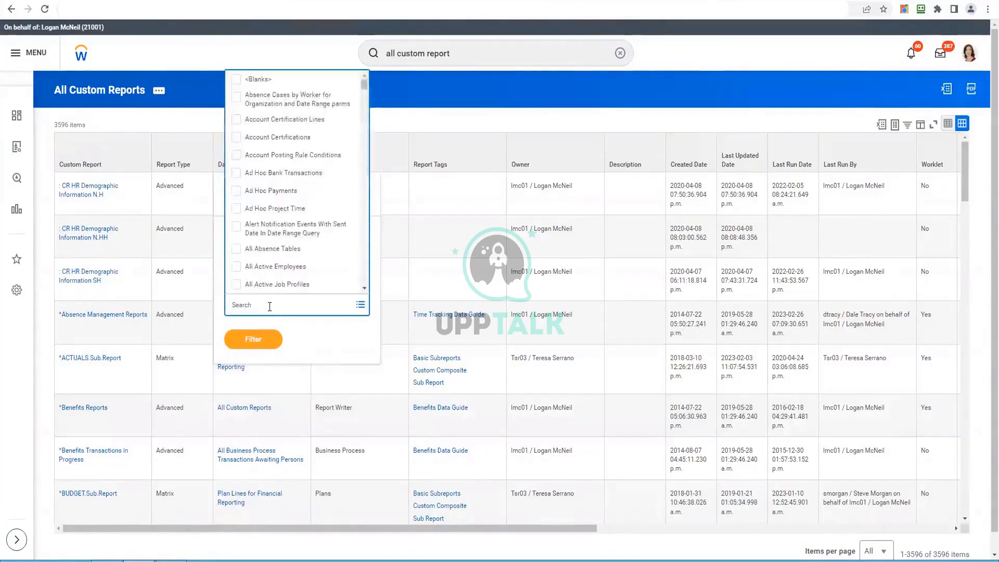
{"action": "type", "text": "benefit"}
{"action": "key", "text": "Return"}
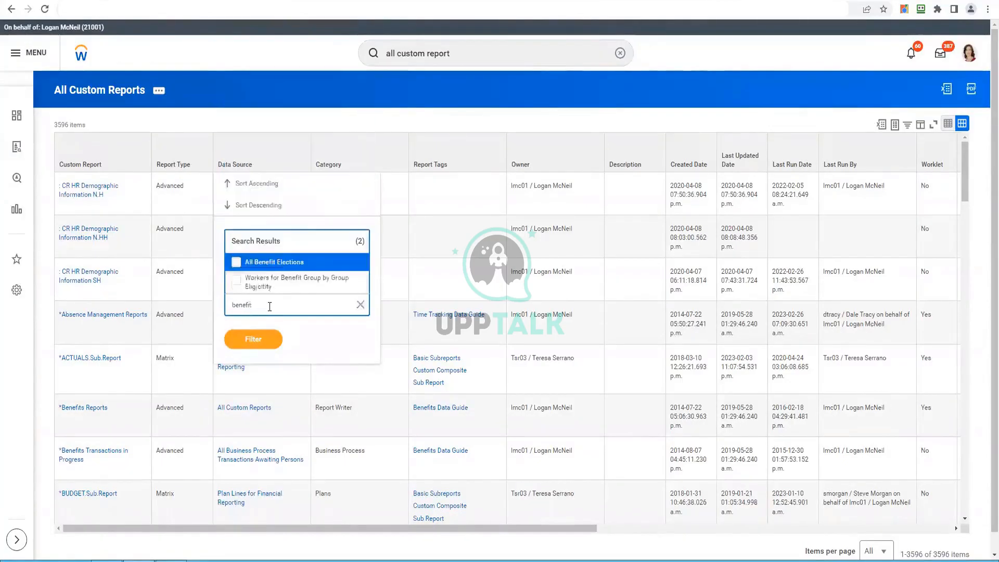
{"action": "left_click", "coordinate": [281, 263]}
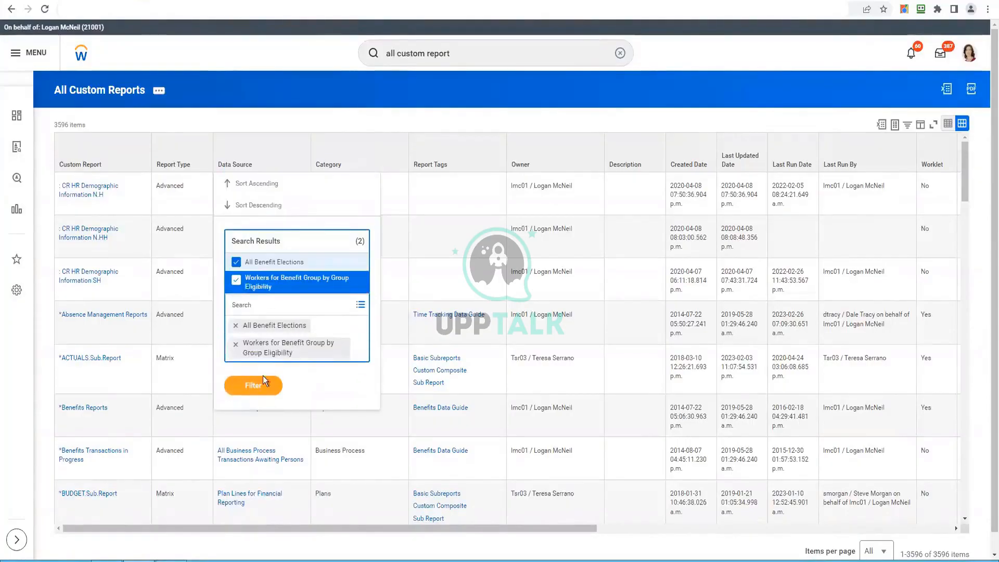
{"action": "left_click", "coordinate": [265, 385]}
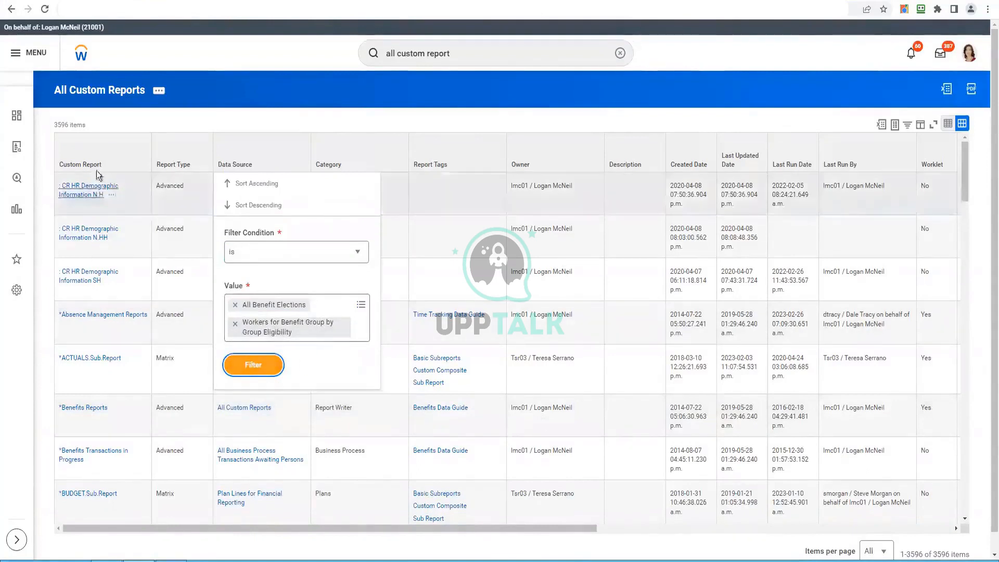
{"action": "left_click", "coordinate": [241, 369]}
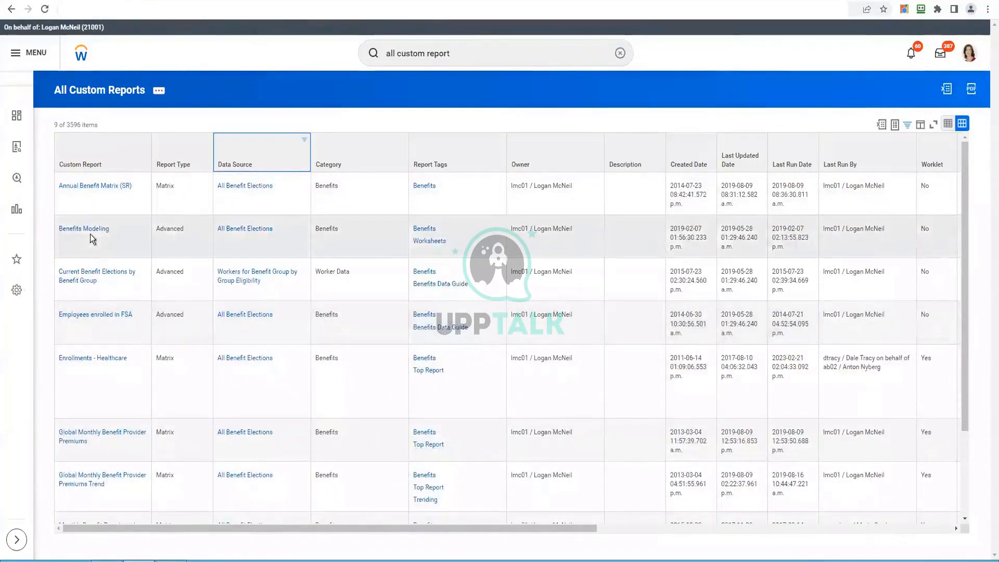
Step: Find the Enrollments - Healthcare report in the filtered list and open its definition in a new browser tab
{"action": "mouse_move", "coordinate": [96, 190]}
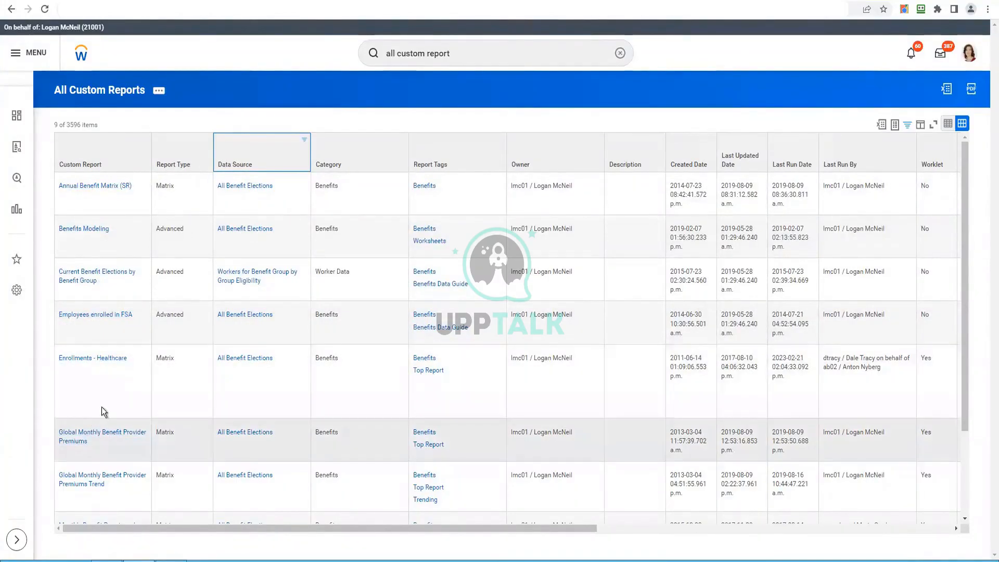
{"action": "scroll", "coordinate": [102, 408], "scroll_direction": "down", "scroll_amount": 2}
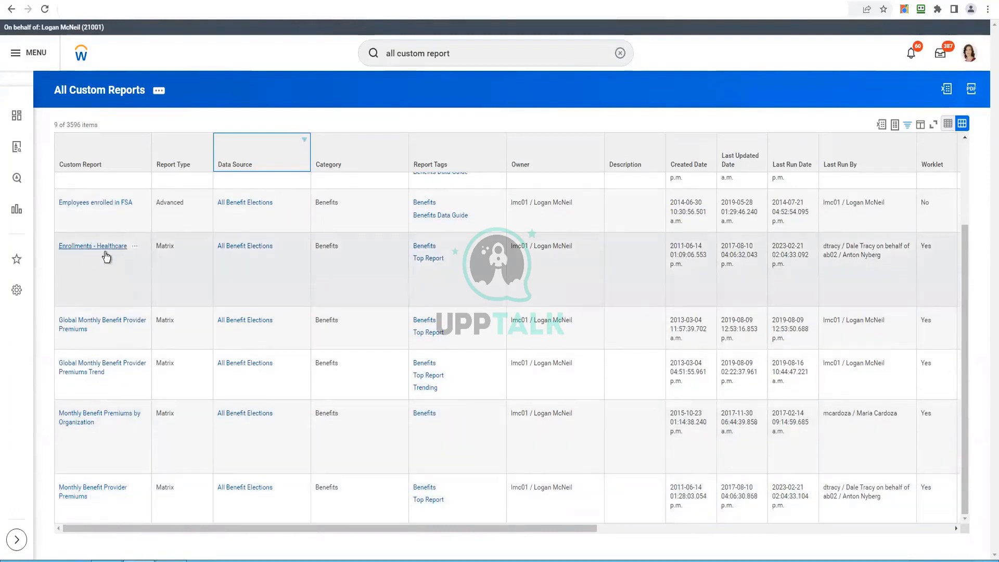
{"action": "right_click", "coordinate": [111, 258]}
{"action": "left_click", "coordinate": [111, 256]}
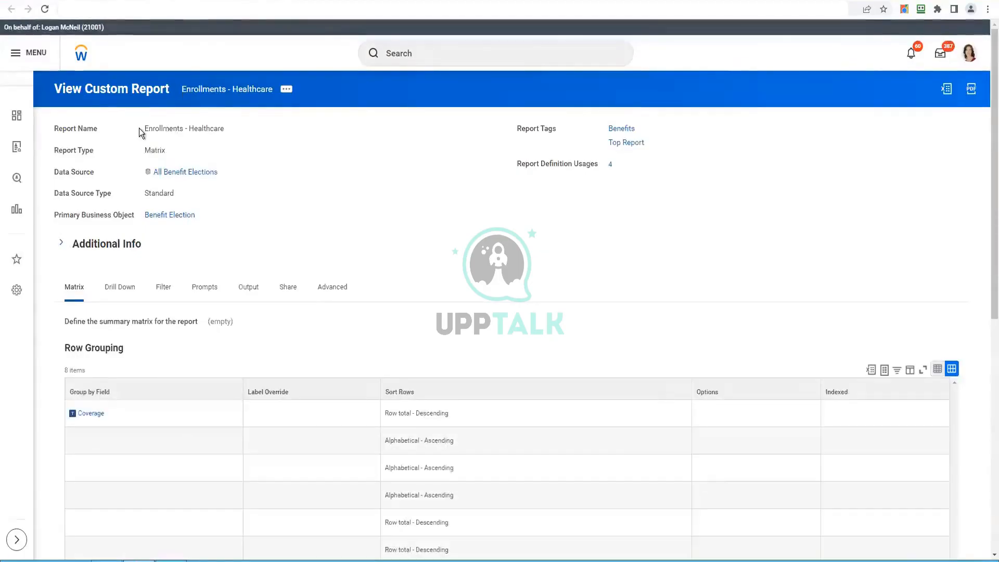
Step: Check the report definition's name, report type, data source and data source type
{"action": "triple_click", "coordinate": [241, 137]}
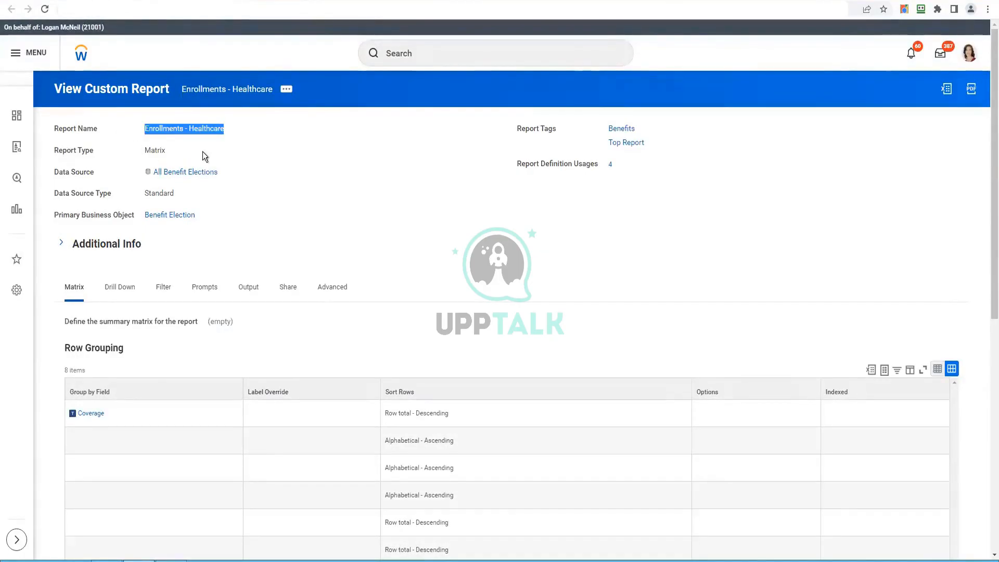
{"action": "double_click", "coordinate": [155, 150]}
{"action": "left_click_drag", "start_coordinate": [133, 174], "coordinate": [251, 174]}
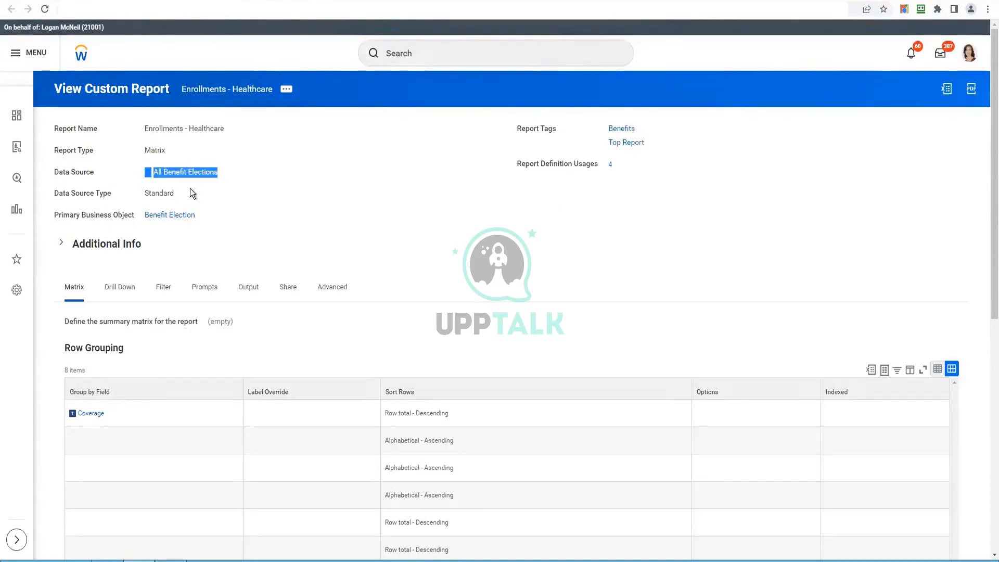
{"action": "left_click_drag", "start_coordinate": [190, 191], "coordinate": [145, 194]}
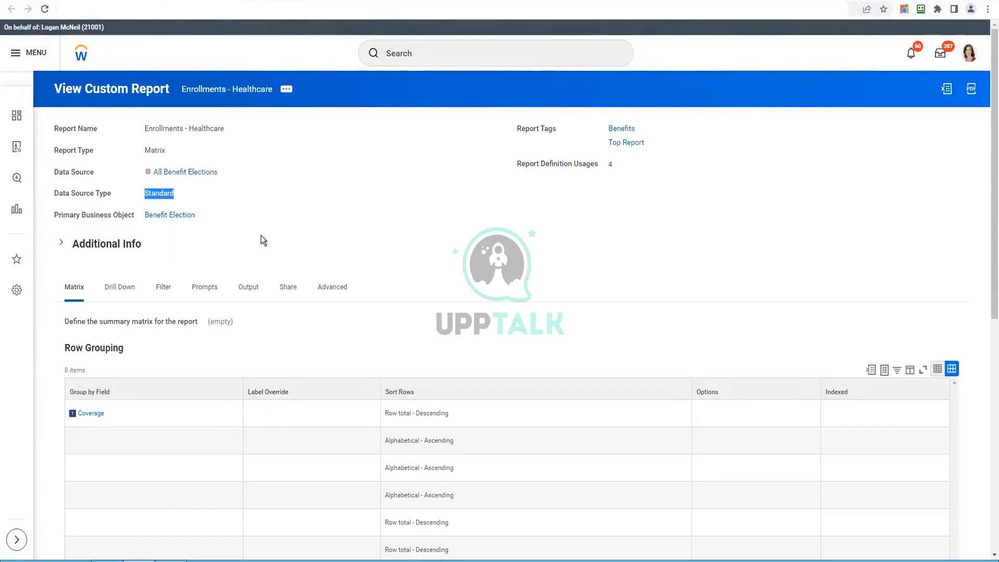
Step: Examine the matrix definition's row grouping, column grouping and fields to summarize
{"action": "scroll", "coordinate": [261, 233], "scroll_direction": "down", "scroll_amount": 1}
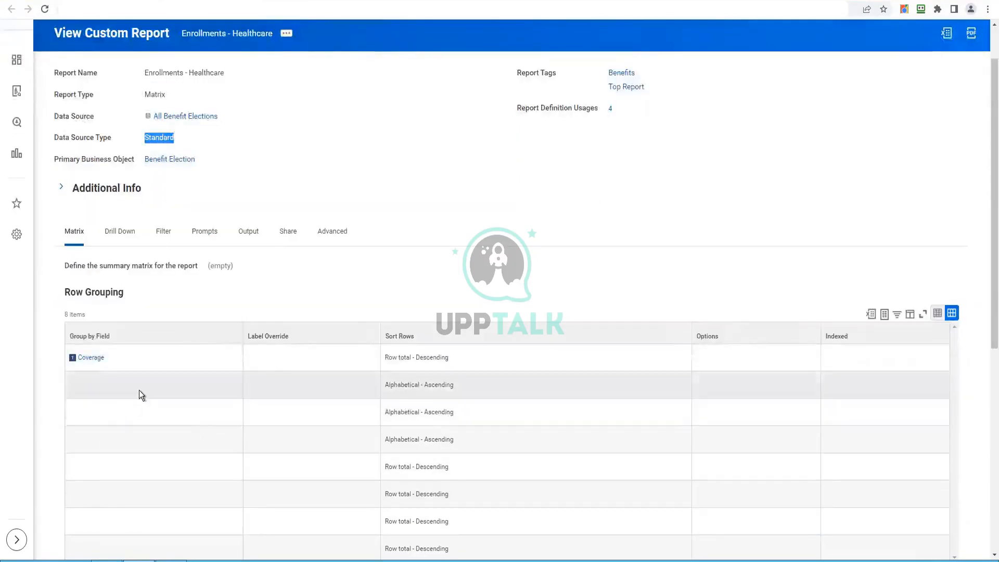
{"action": "scroll", "coordinate": [283, 151], "scroll_direction": "down", "scroll_amount": 2}
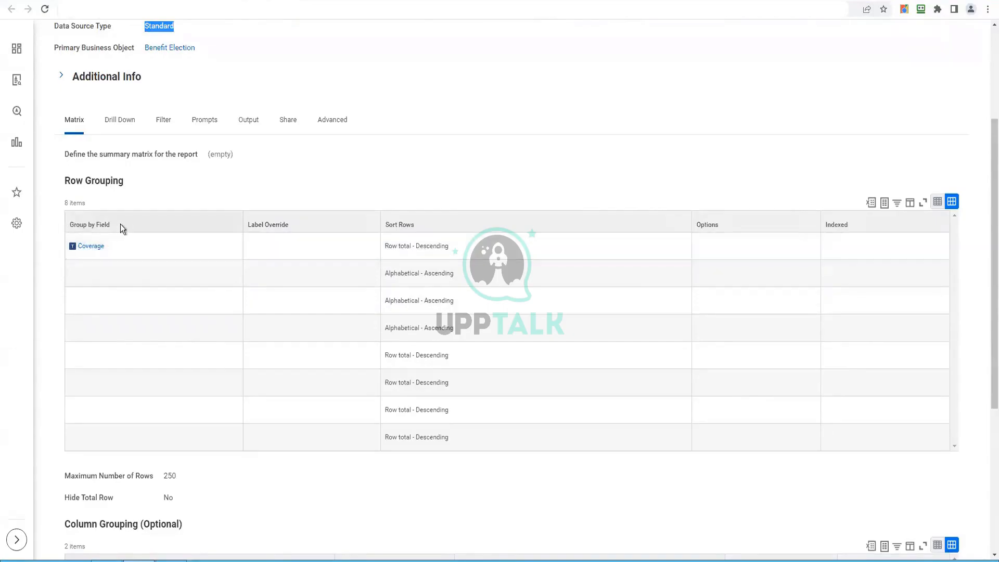
{"action": "mouse_move", "coordinate": [93, 251]}
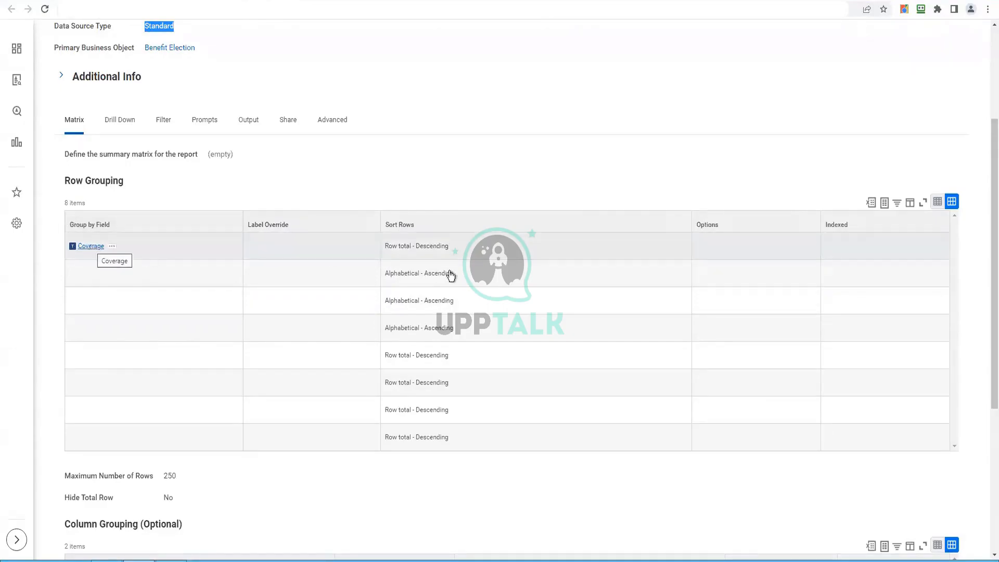
{"action": "scroll", "coordinate": [422, 247], "scroll_direction": "down", "scroll_amount": 2}
{"action": "scroll", "coordinate": [422, 247], "scroll_direction": "down", "scroll_amount": 2}
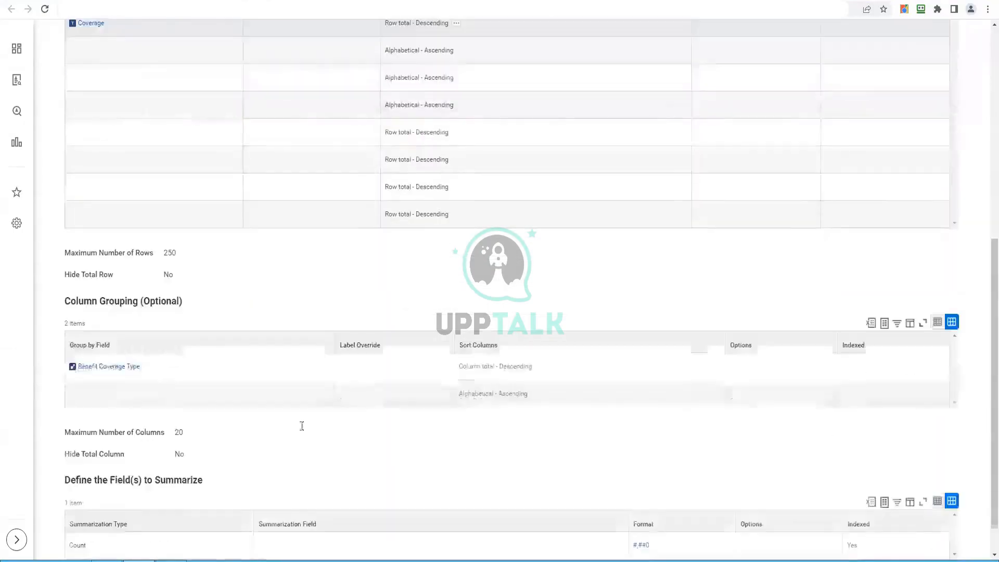
{"action": "mouse_move", "coordinate": [130, 370]}
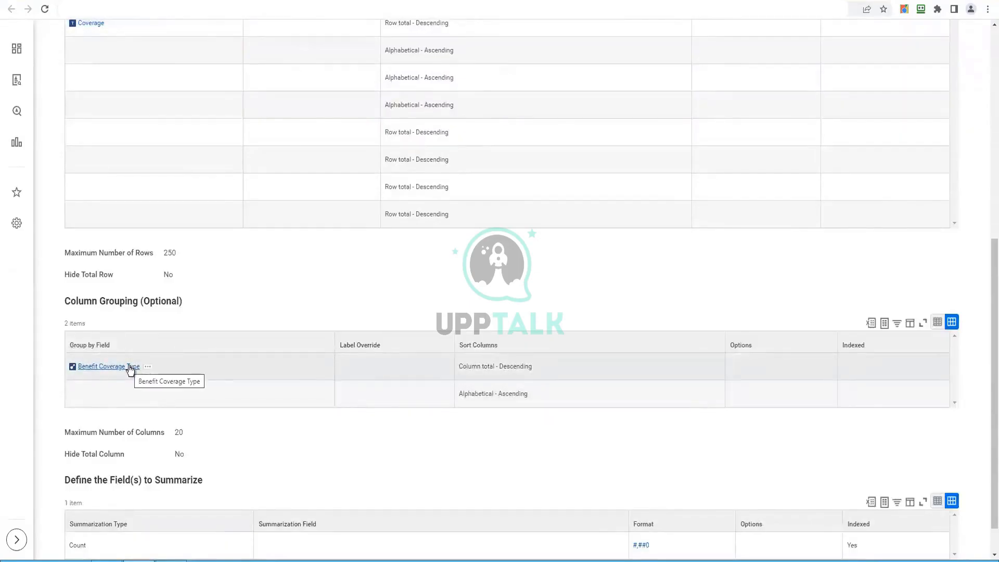
{"action": "scroll", "coordinate": [170, 425], "scroll_direction": "down", "scroll_amount": 1}
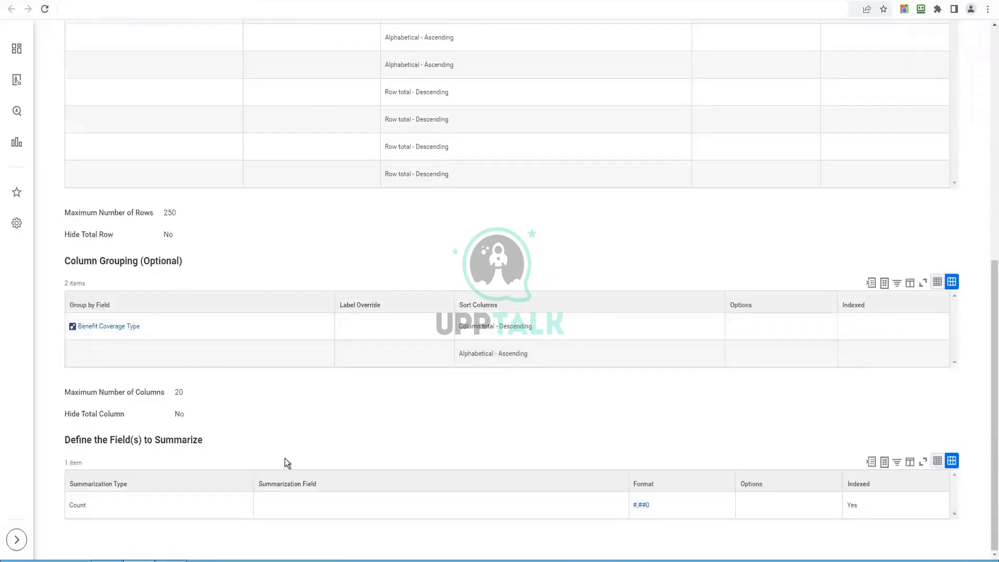
Step: Show the report's drill-down settings and examine the drillable fields, detail data columns and sort
{"action": "scroll", "coordinate": [270, 440], "scroll_direction": "up", "scroll_amount": 6}
{"action": "left_click", "coordinate": [117, 192]}
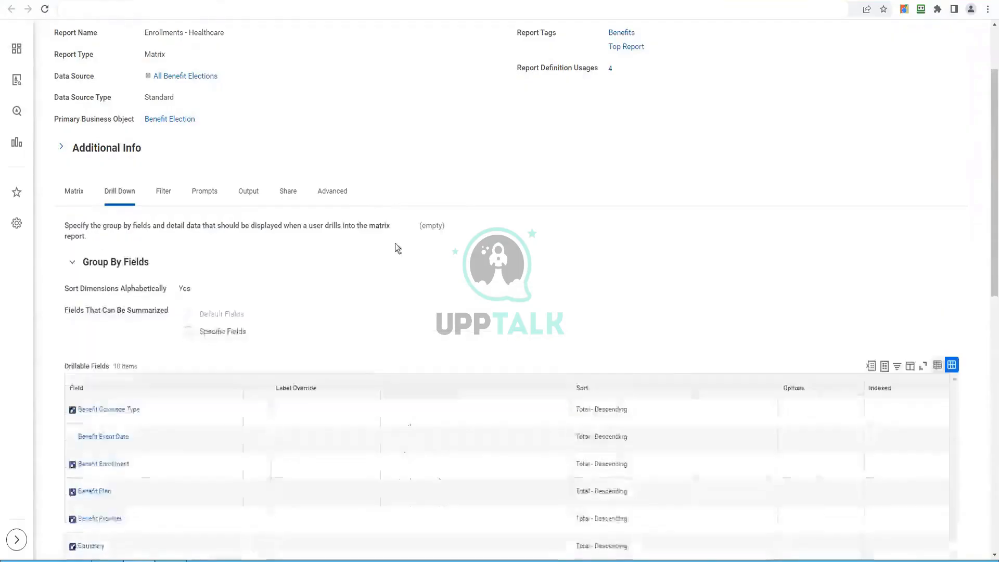
{"action": "scroll", "coordinate": [177, 386], "scroll_direction": "down", "scroll_amount": 2}
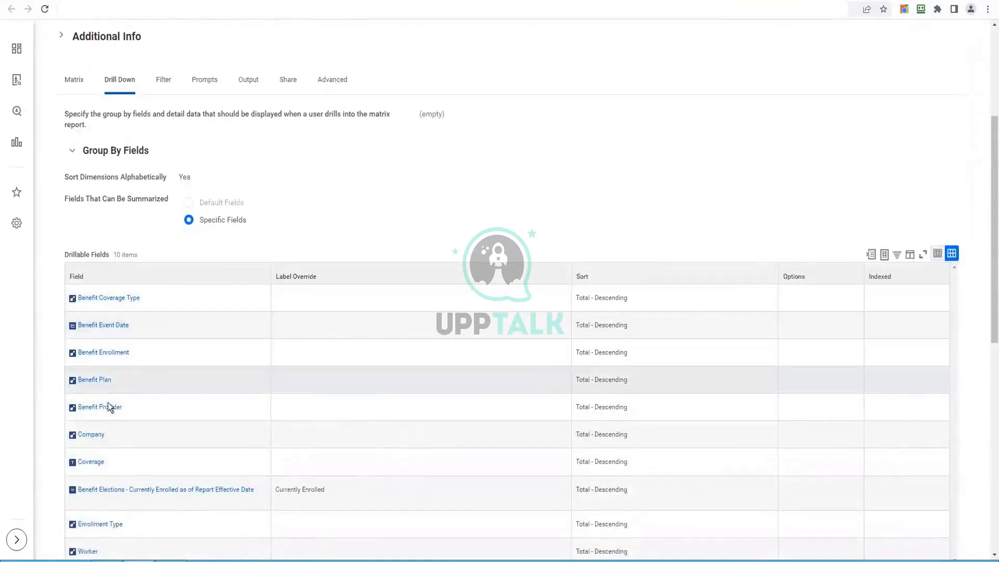
{"action": "scroll", "coordinate": [121, 445], "scroll_direction": "down", "scroll_amount": 3}
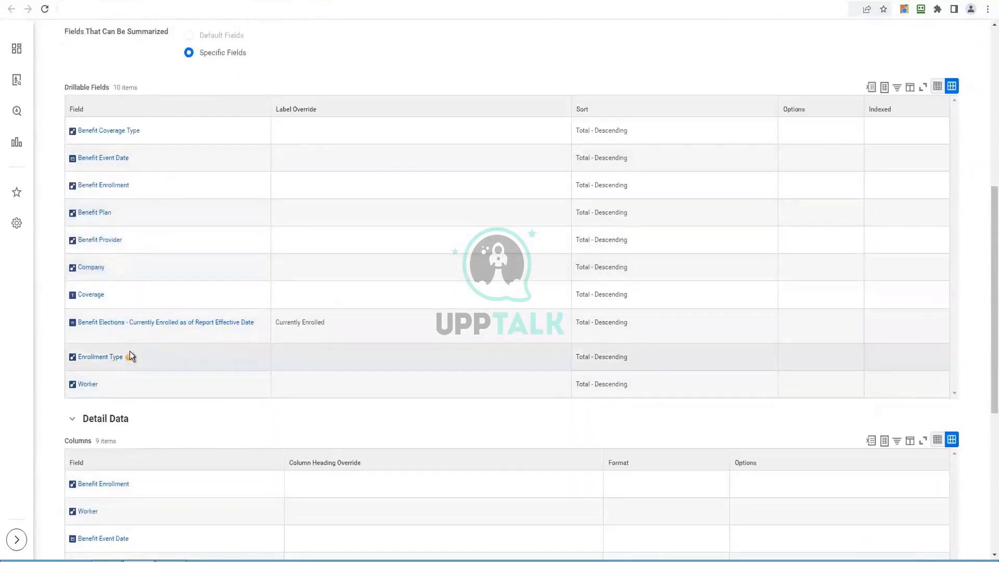
{"action": "scroll", "coordinate": [130, 351], "scroll_direction": "down", "scroll_amount": 3}
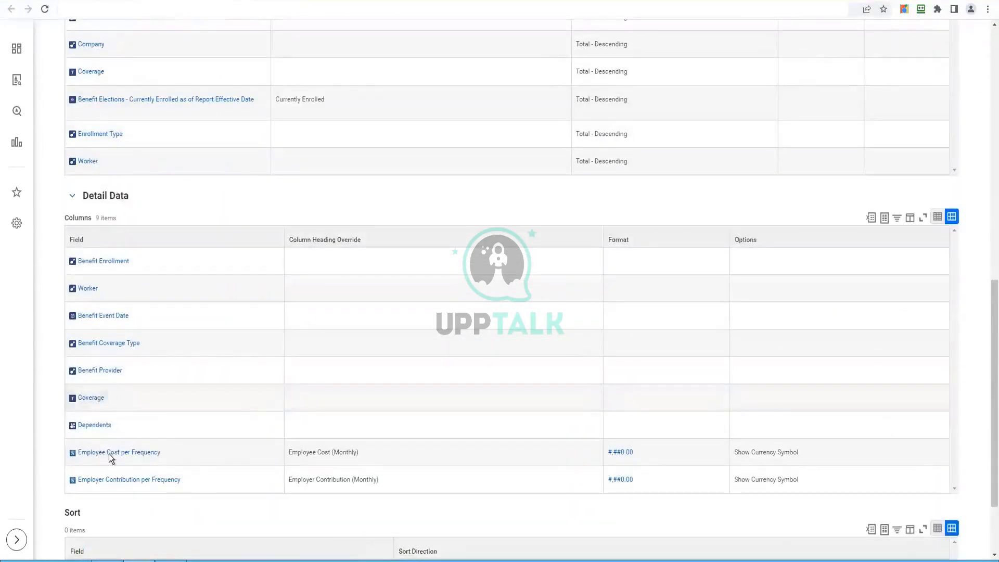
{"action": "scroll", "coordinate": [111, 455], "scroll_direction": "down", "scroll_amount": 2}
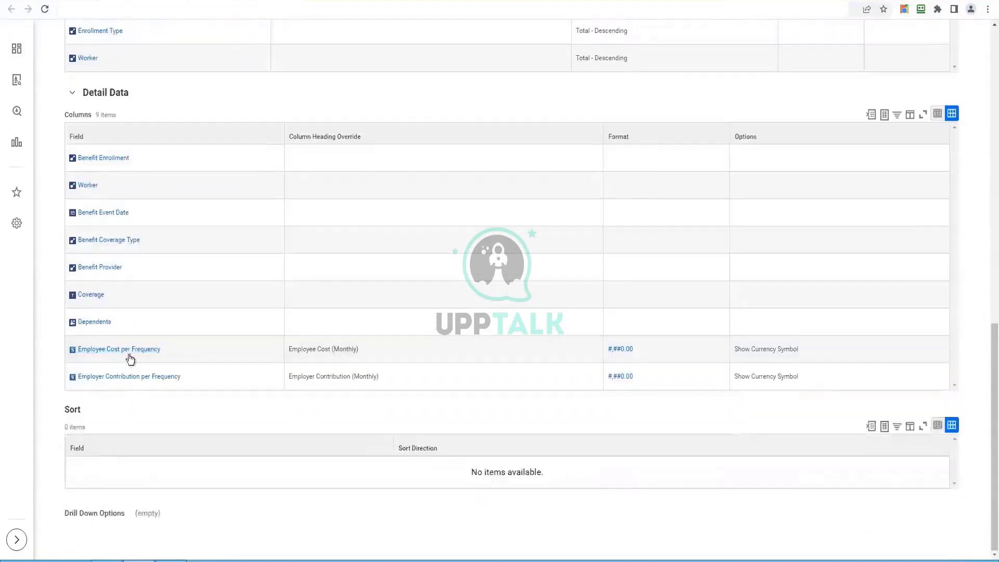
Step: Run the Enrollments - Healthcare report from its definition in a new browser tab
{"action": "scroll", "coordinate": [127, 357], "scroll_direction": "up", "scroll_amount": 10}
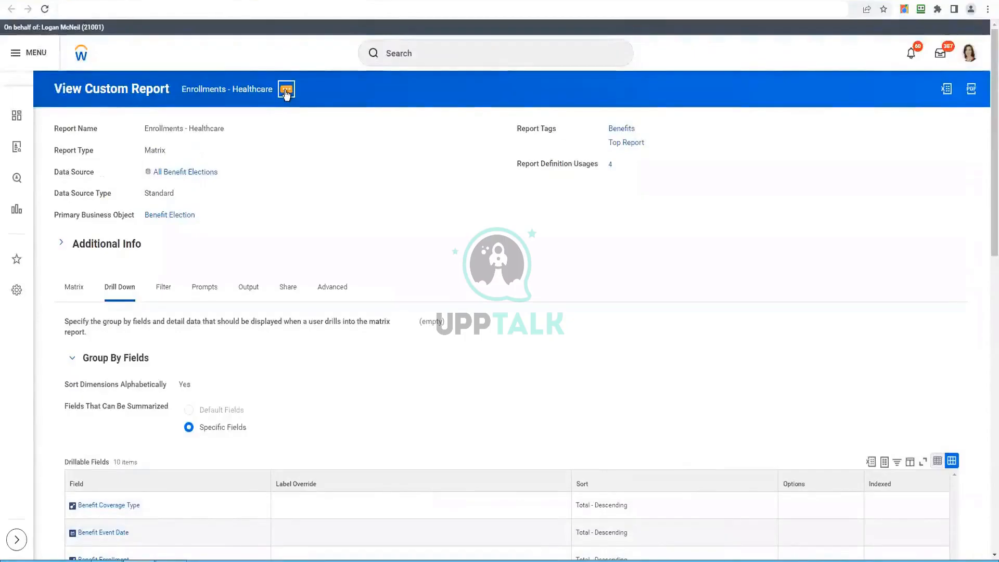
{"action": "left_click", "coordinate": [286, 92]}
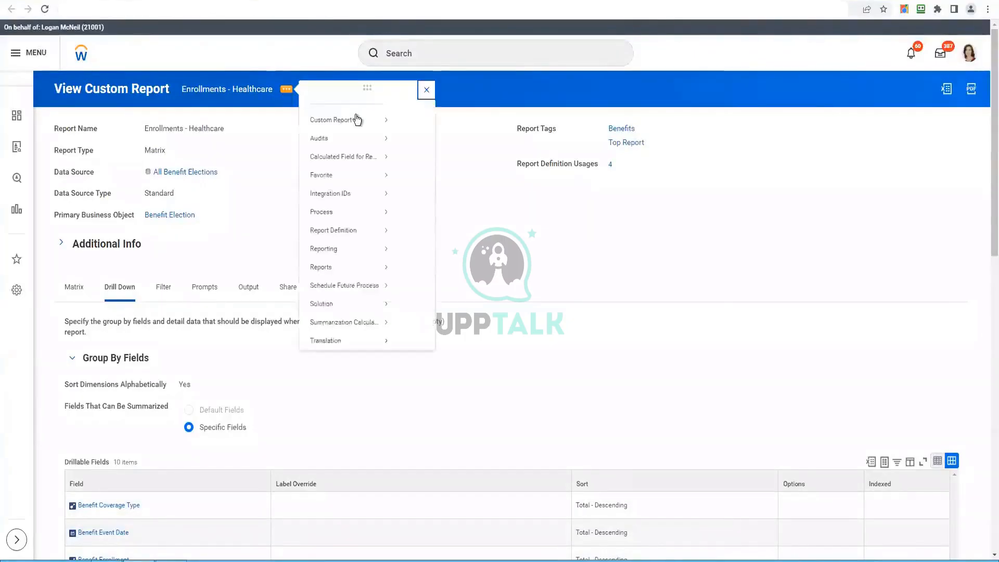
{"action": "mouse_move", "coordinate": [351, 131]}
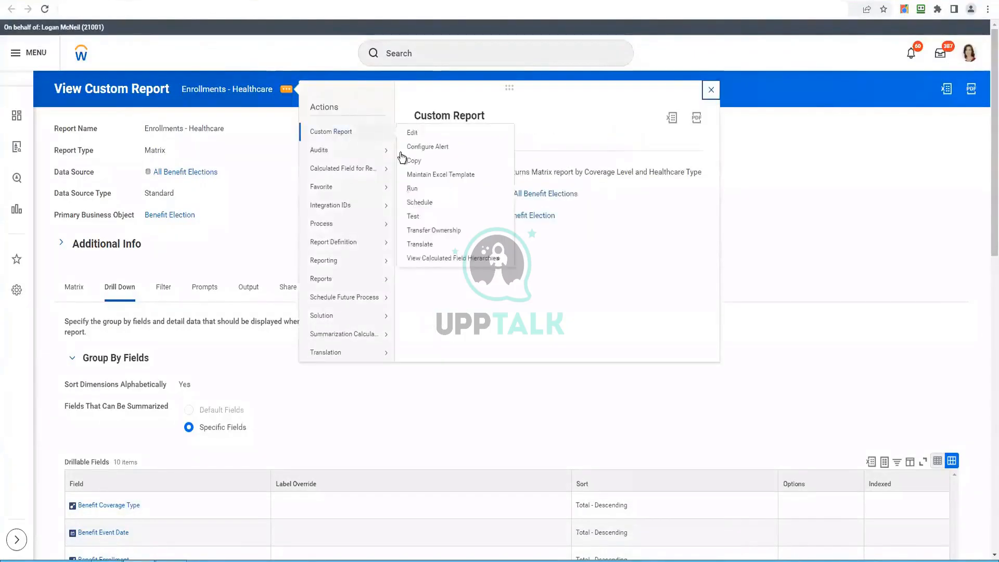
{"action": "right_click", "coordinate": [410, 202]}
{"action": "left_click", "coordinate": [433, 202]}
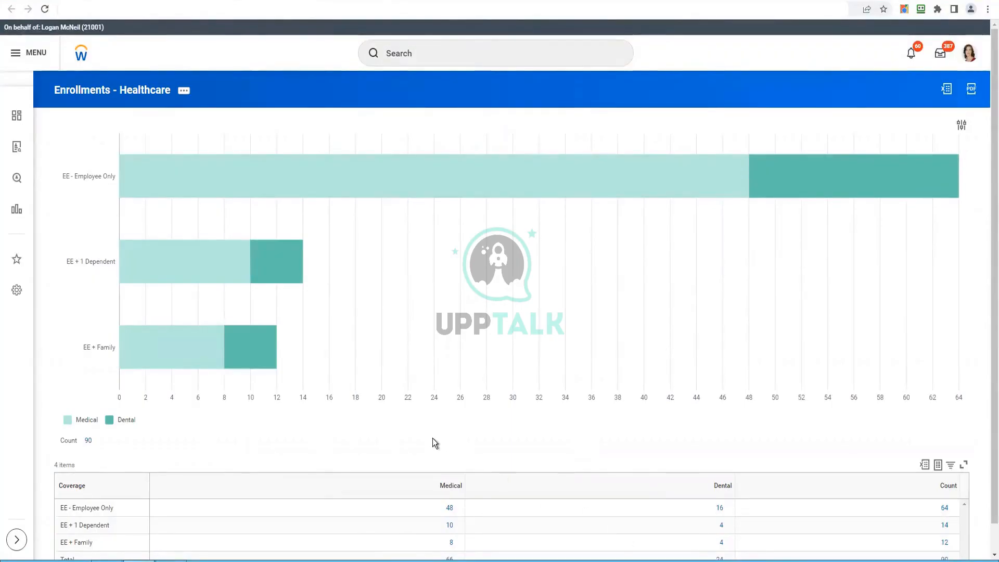
Step: Drill into the EE - Employee Only Medical count, enlarge the detail window to review its columns, and close it
{"action": "scroll", "coordinate": [432, 443], "scroll_direction": "down", "scroll_amount": 1}
{"action": "left_click", "coordinate": [105, 483]}
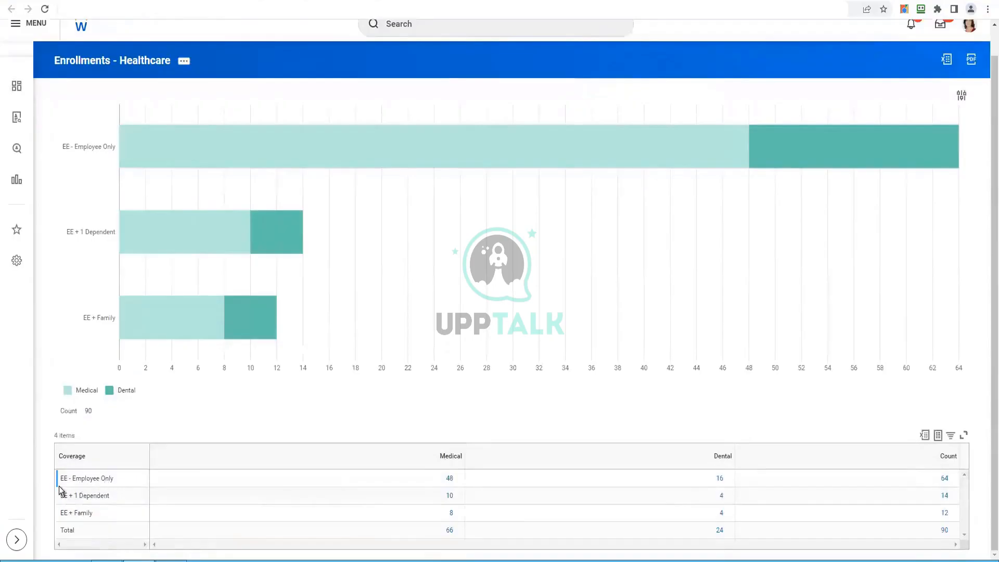
{"action": "left_click", "coordinate": [106, 495]}
{"action": "left_click", "coordinate": [451, 481]}
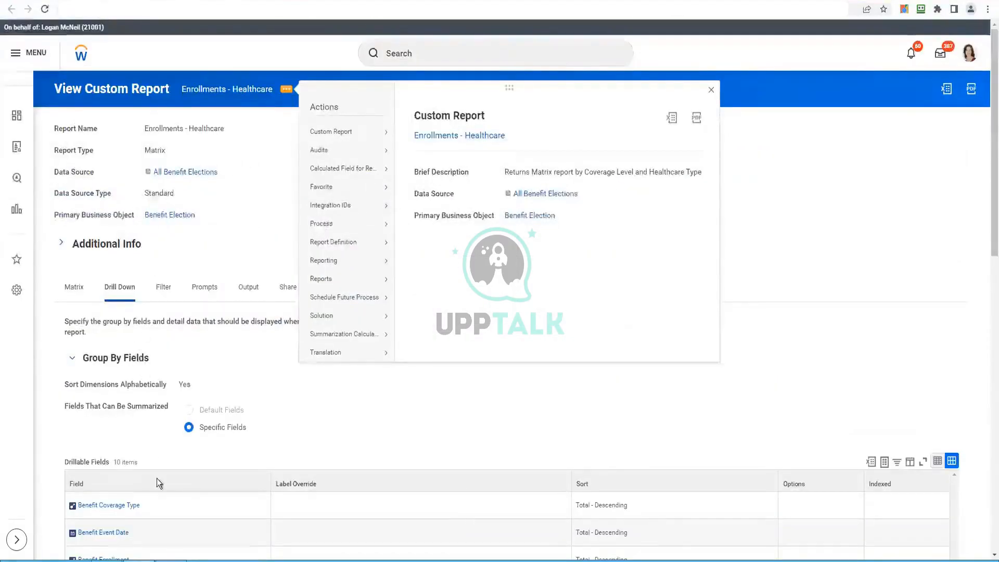
{"action": "scroll", "coordinate": [158, 479], "scroll_direction": "down", "scroll_amount": 2}
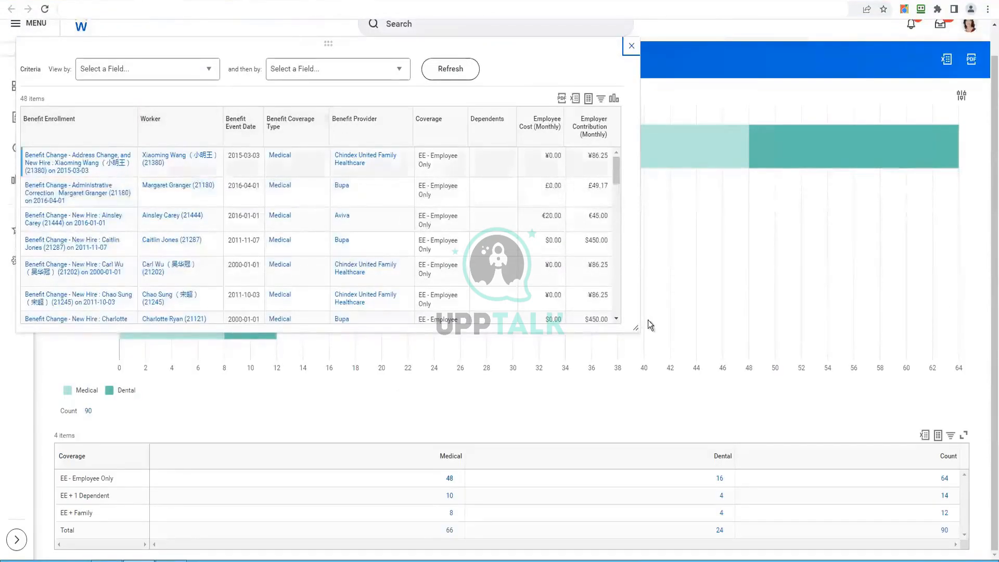
{"action": "left_click_drag", "start_coordinate": [635, 328], "coordinate": [908, 370]}
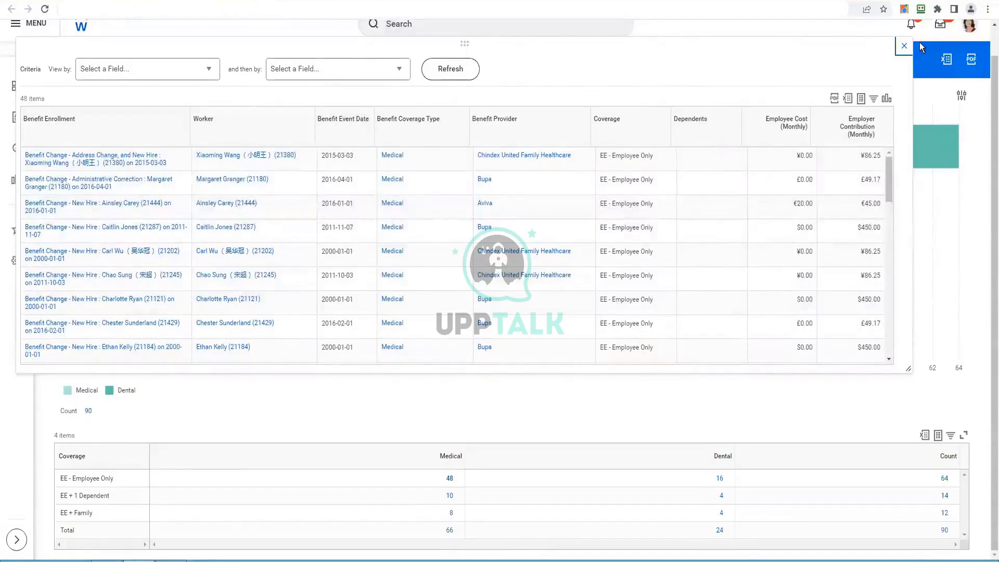
{"action": "left_click", "coordinate": [903, 46]}
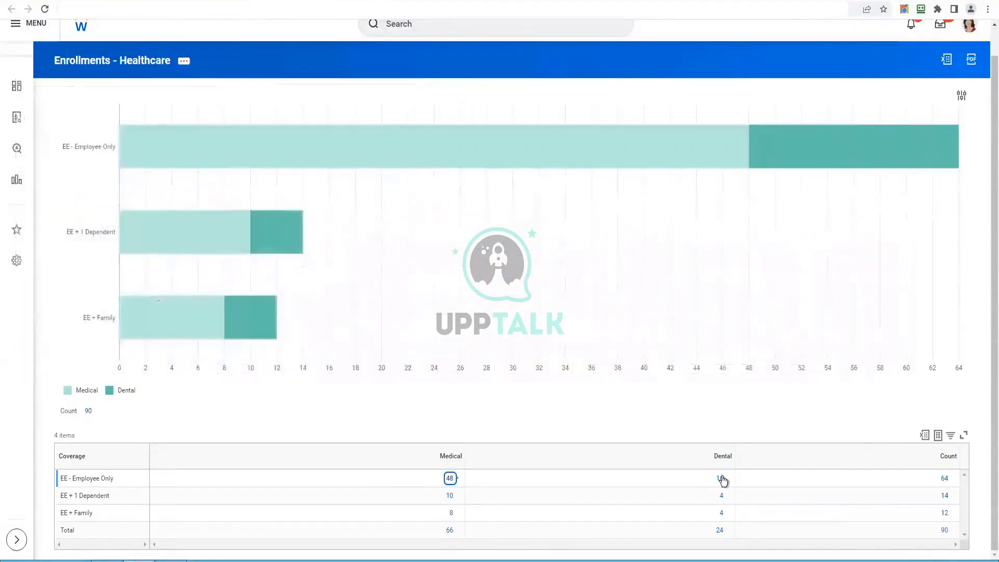
Step: Drill into the EE - Employee Only Dental count and review the enrollment details in an enlarged window
{"action": "left_click", "coordinate": [722, 480]}
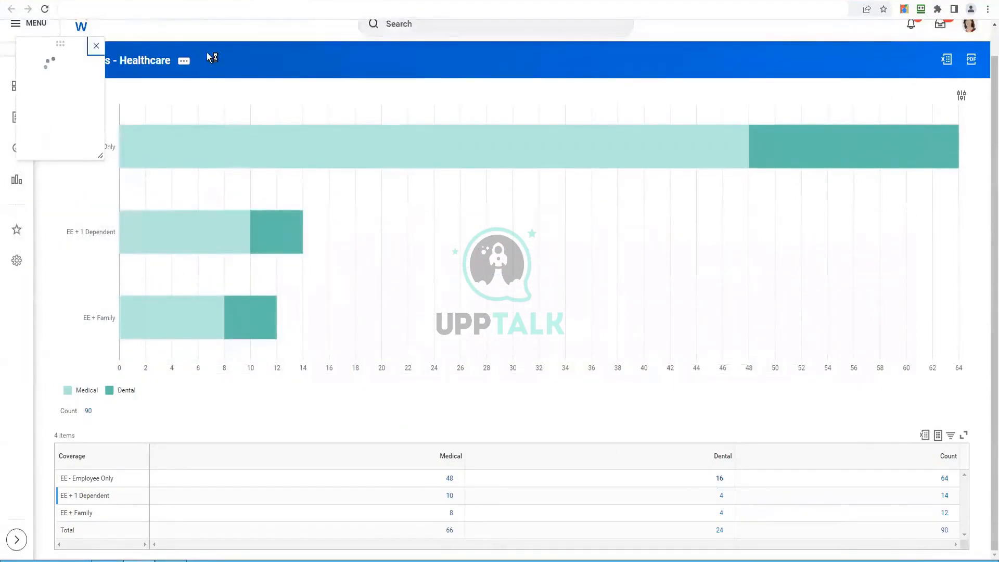
{"action": "left_click_drag", "start_coordinate": [526, 155], "coordinate": [527, 229]}
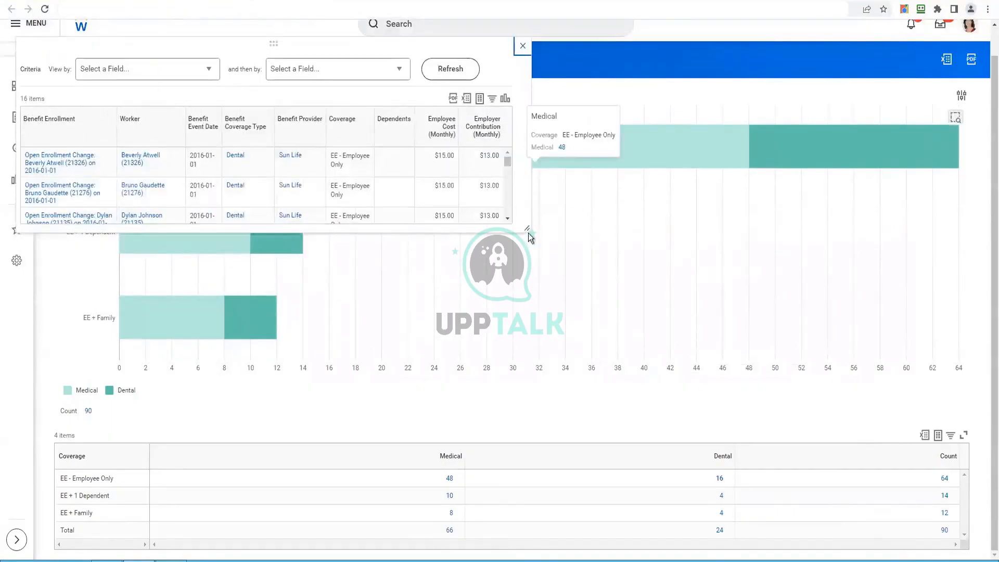
{"action": "left_click_drag", "start_coordinate": [749, 331], "coordinate": [829, 380]}
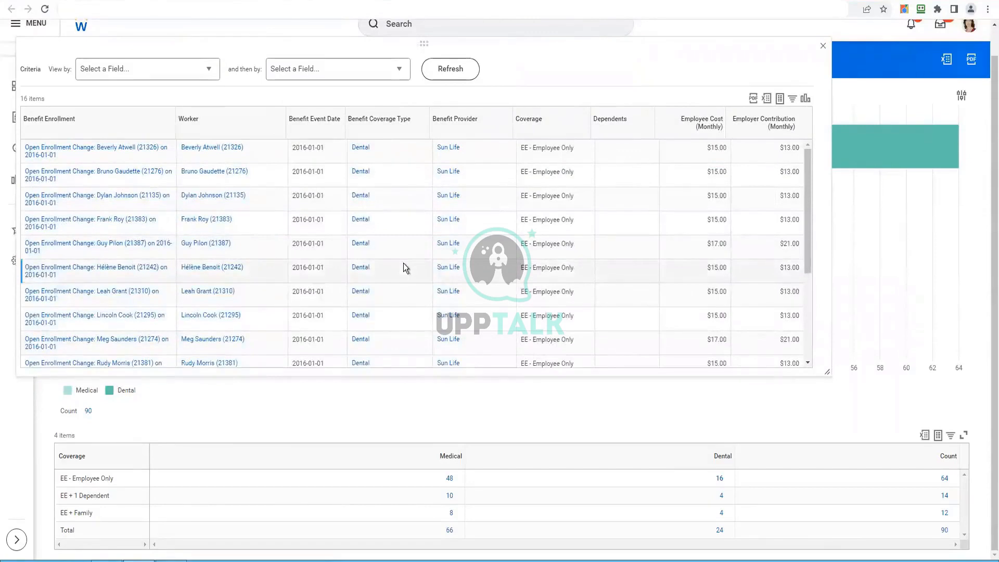
{"action": "left_click", "coordinate": [823, 50]}
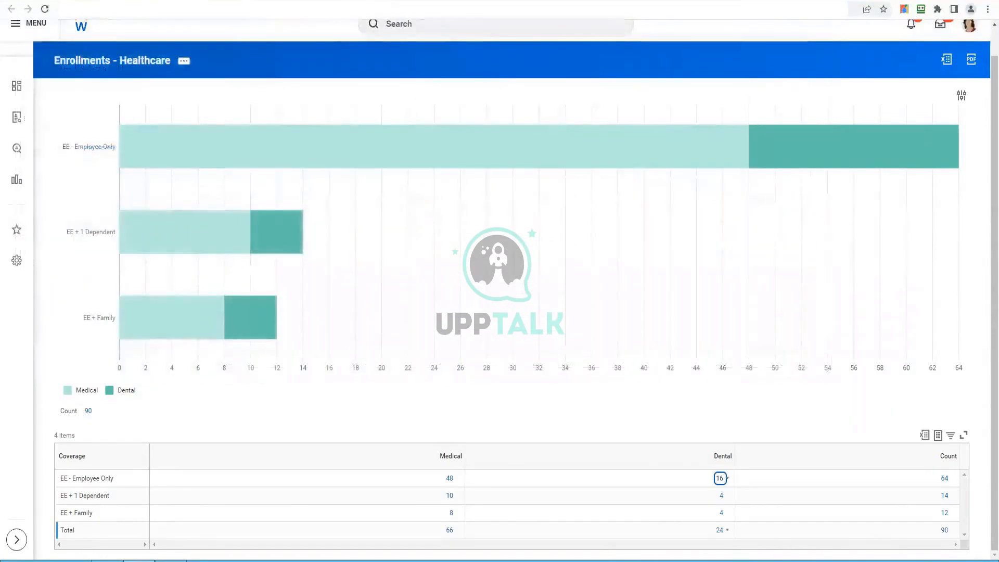
{"action": "left_click", "coordinate": [721, 478]}
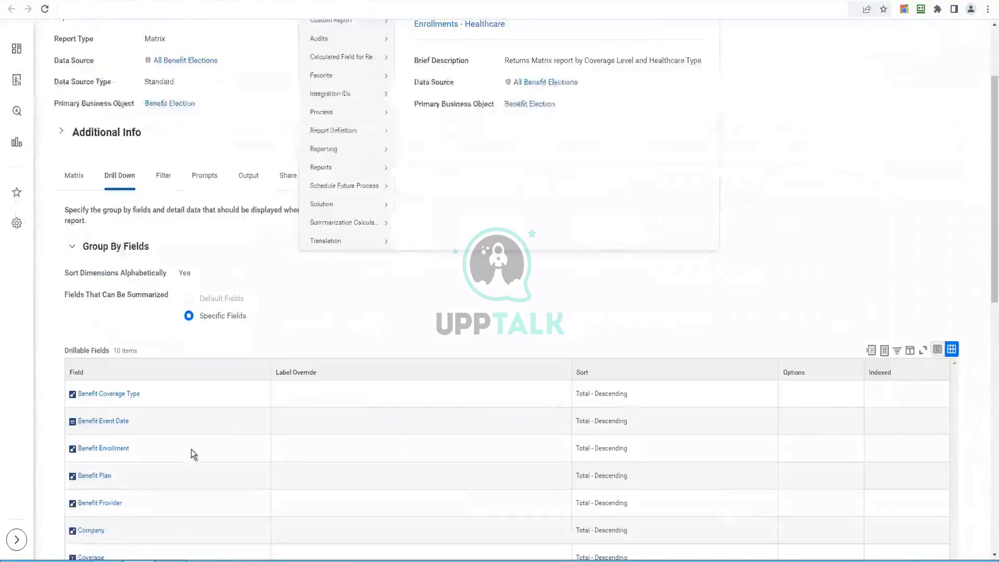
Step: Return to the report definition and compare its drillable fields and detail data columns with the drill-down results
{"action": "left_click", "coordinate": [273, 307]}
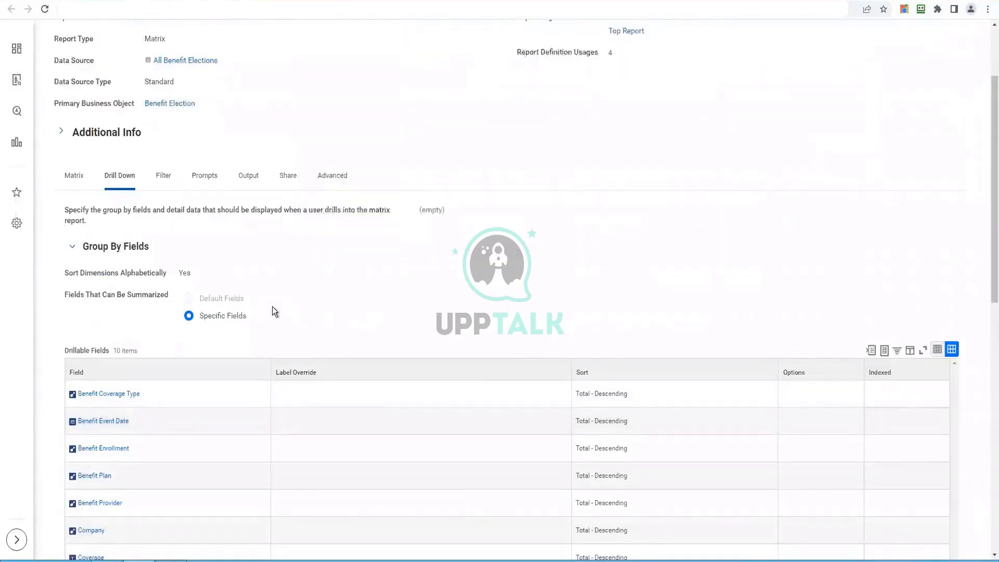
{"action": "scroll", "coordinate": [273, 307], "scroll_direction": "down", "scroll_amount": 3}
{"action": "scroll", "coordinate": [140, 527], "scroll_direction": "down", "scroll_amount": 6}
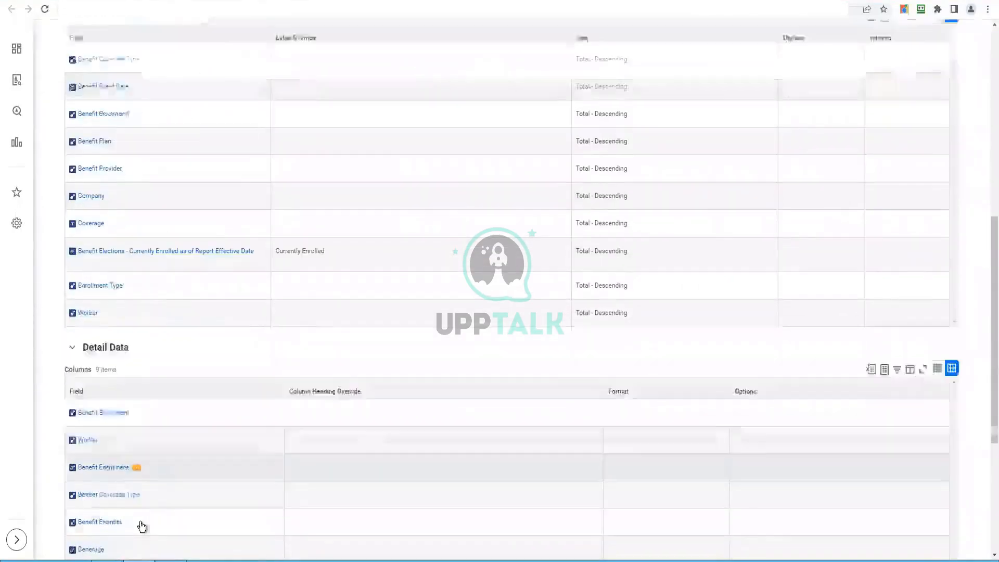
{"action": "scroll", "coordinate": [141, 527], "scroll_direction": "down", "scroll_amount": 1}
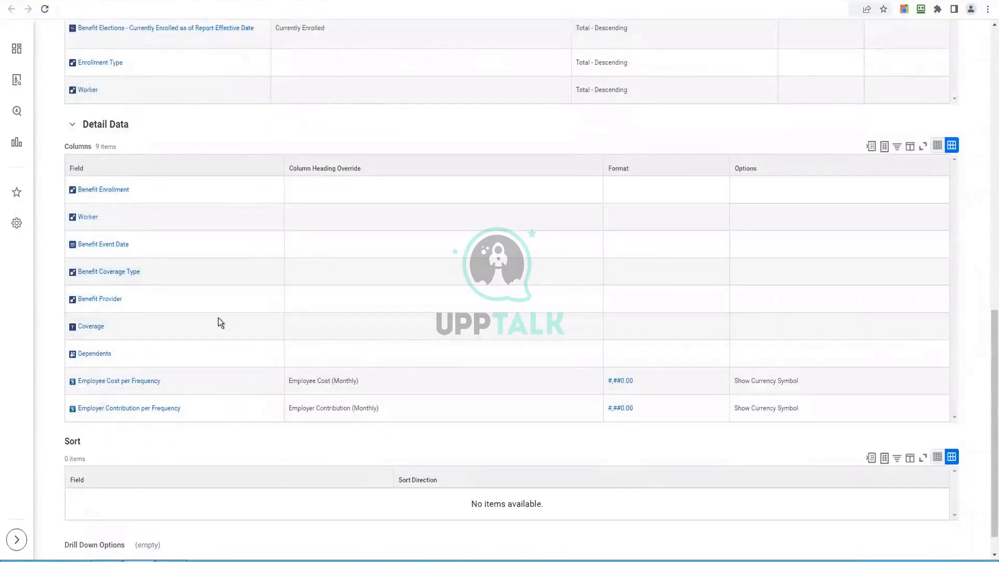
{"action": "scroll", "coordinate": [257, 203], "scroll_direction": "up", "scroll_amount": 4}
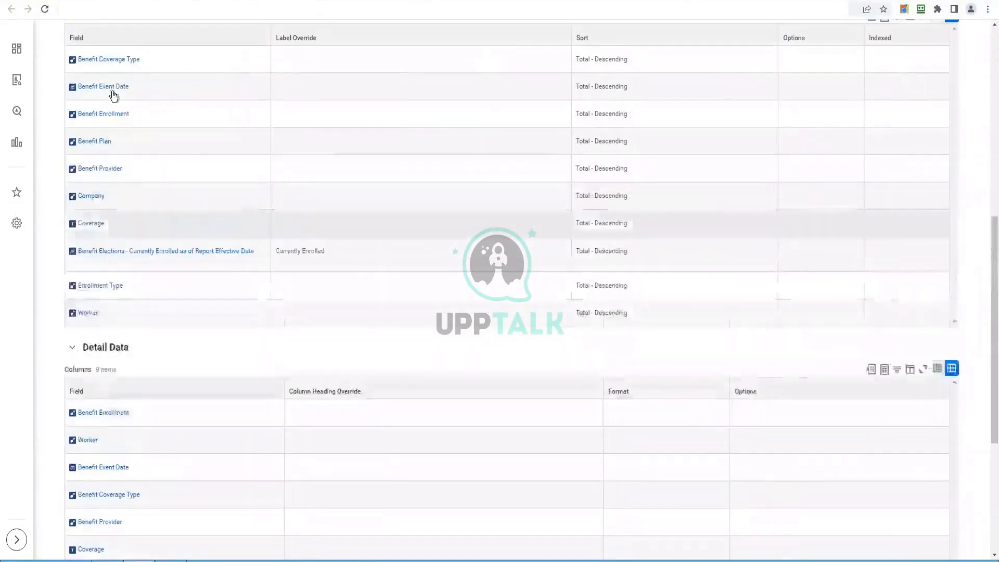
{"action": "scroll", "coordinate": [129, 150], "scroll_direction": "up", "scroll_amount": 6}
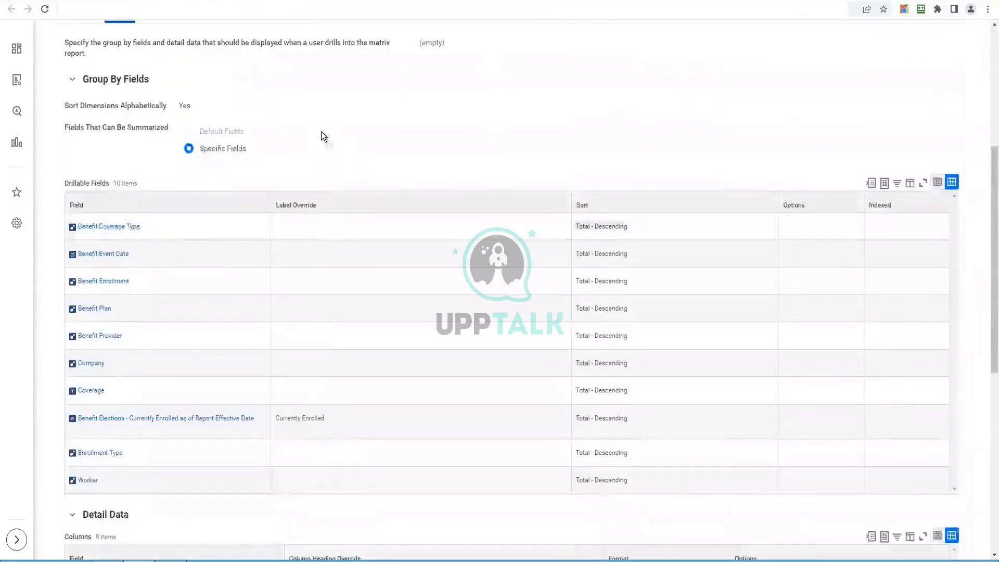
Step: Review the report definition's filter conditions and its prompt defaults, including the Do Not Prompt at Runtime setting
{"action": "left_click", "coordinate": [162, 176]}
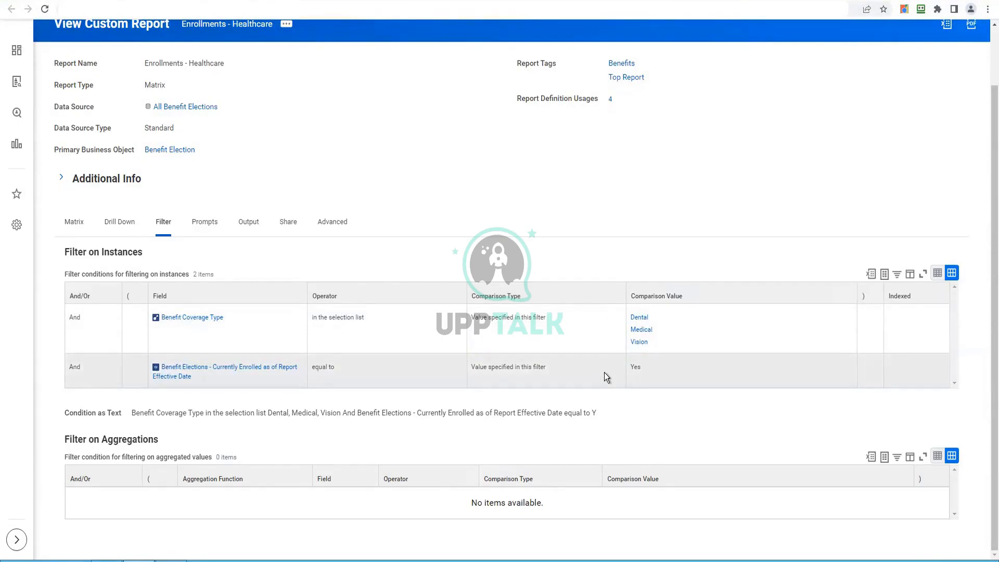
{"action": "left_click", "coordinate": [213, 229]}
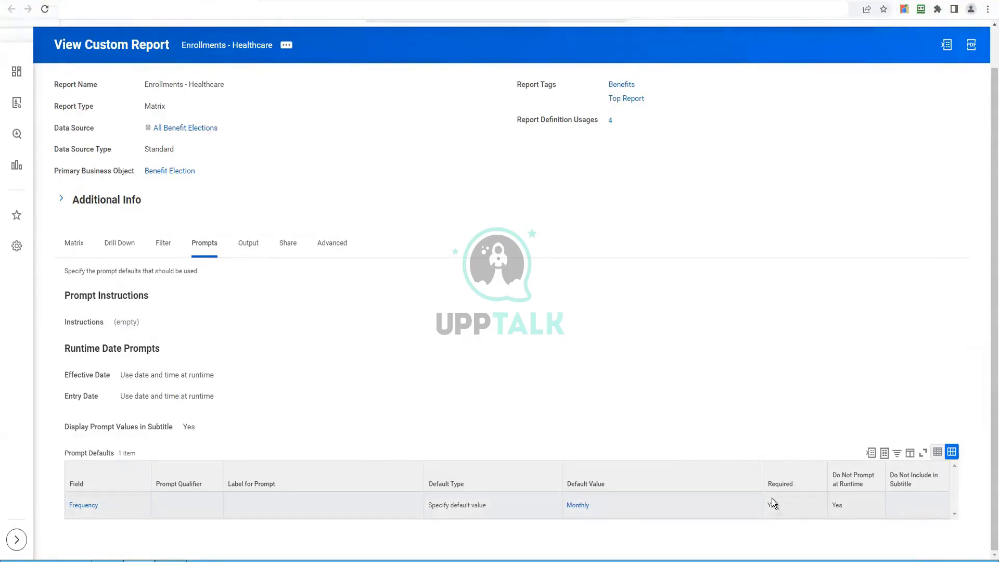
{"action": "left_click_drag", "start_coordinate": [867, 482], "coordinate": [835, 483]}
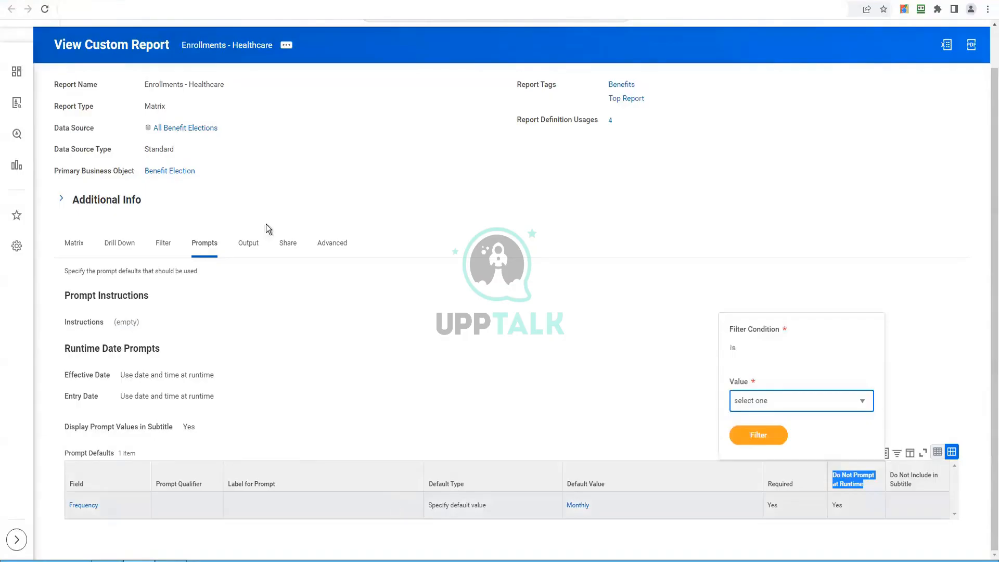
Step: Show the report's output settings and expand the chart options, secondary axis and Top n Values to examine them
{"action": "left_click", "coordinate": [255, 245]}
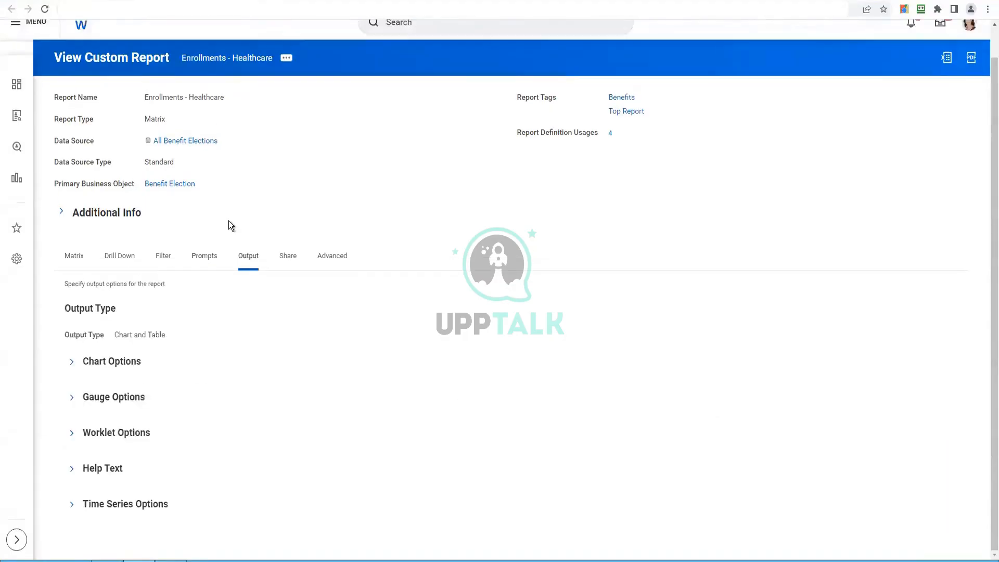
{"action": "left_click", "coordinate": [71, 361]}
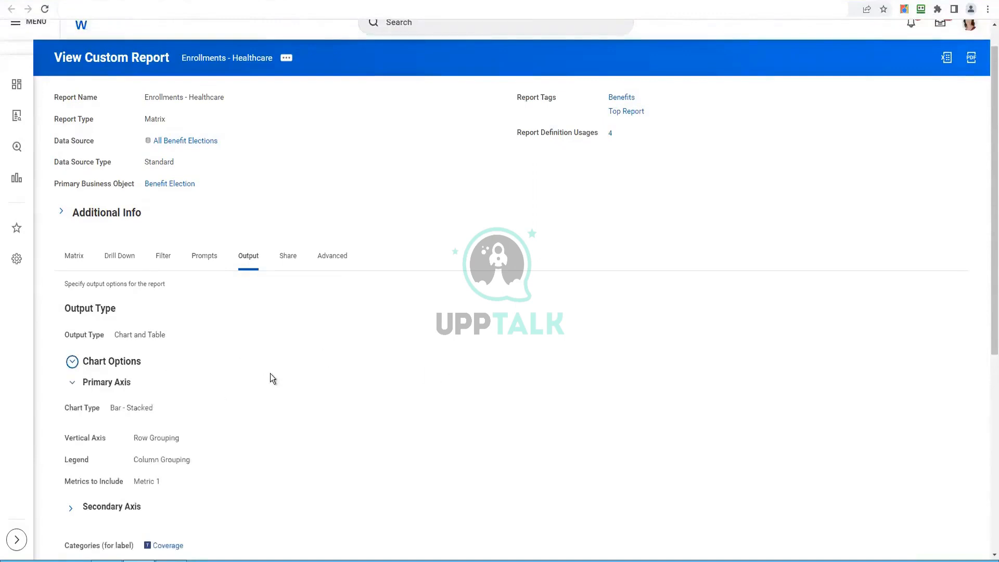
{"action": "scroll", "coordinate": [270, 378], "scroll_direction": "down", "scroll_amount": 2}
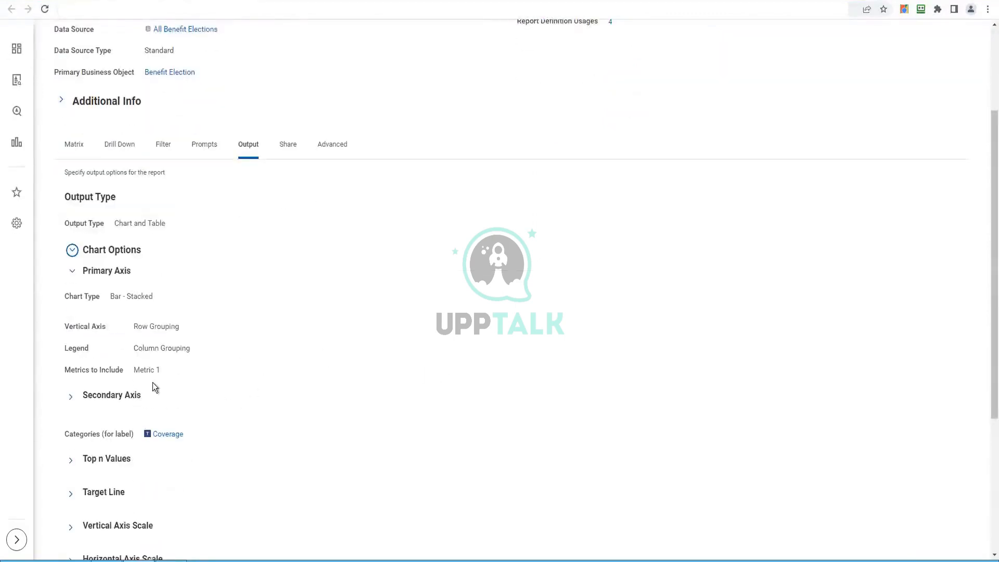
{"action": "left_click", "coordinate": [71, 397]}
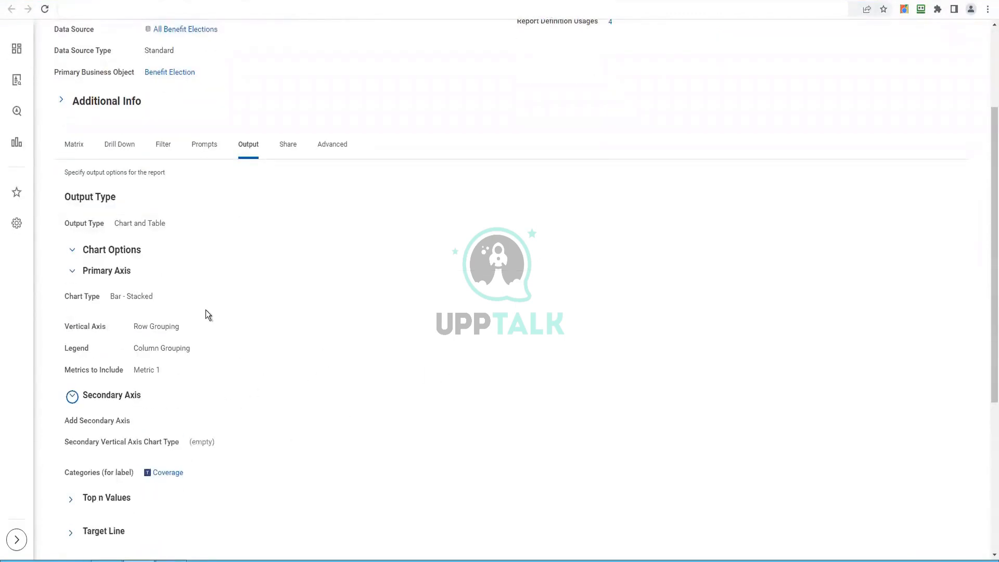
{"action": "scroll", "coordinate": [211, 364], "scroll_direction": "down", "scroll_amount": 2}
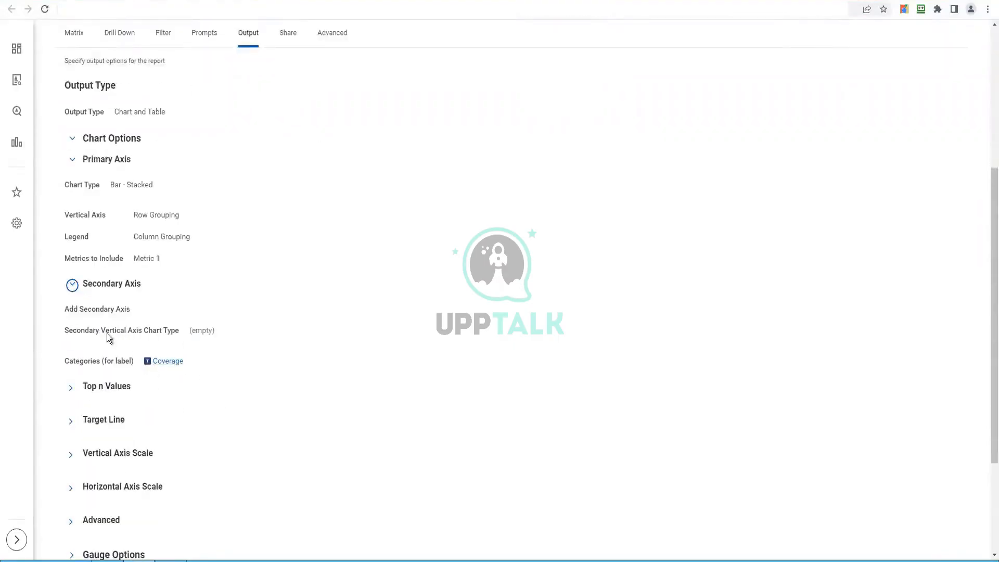
{"action": "left_click", "coordinate": [104, 390]}
{"action": "scroll", "coordinate": [139, 482], "scroll_direction": "down", "scroll_amount": 3}
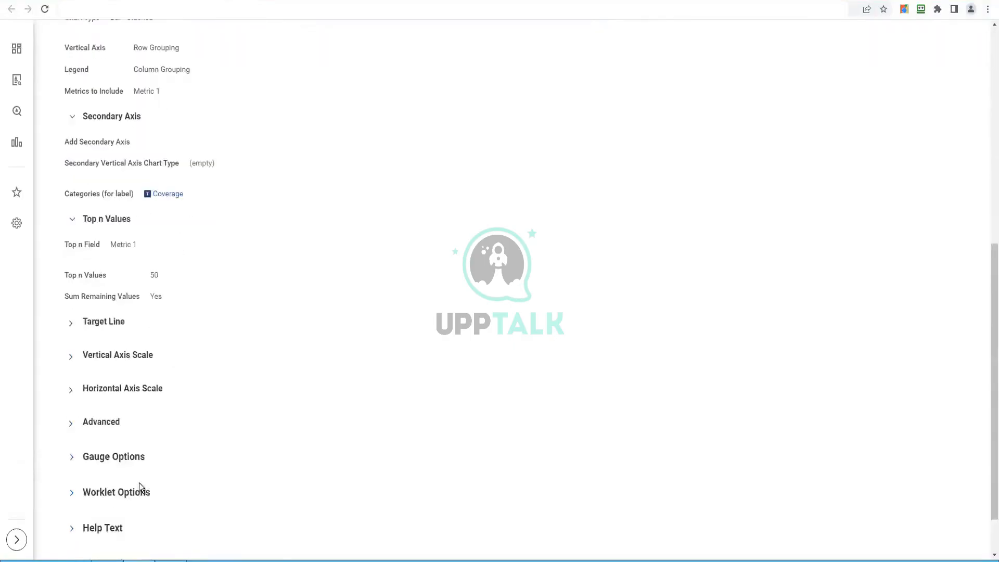
{"action": "scroll", "coordinate": [128, 465], "scroll_direction": "down", "scroll_amount": 1}
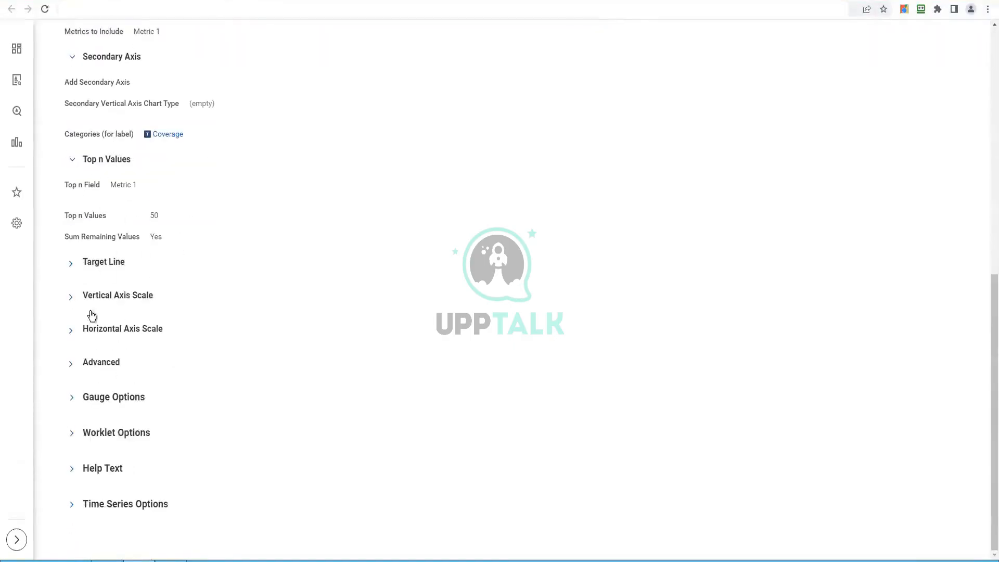
Step: Expand and examine the chart's target line, vertical axis scale and horizontal axis scale settings
{"action": "left_click", "coordinate": [67, 268]}
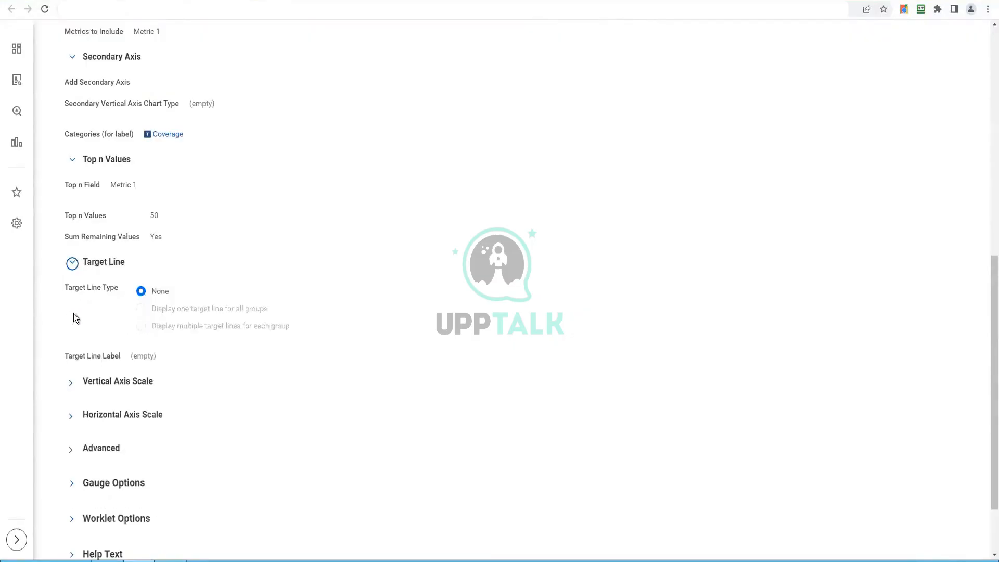
{"action": "left_click", "coordinate": [71, 383]}
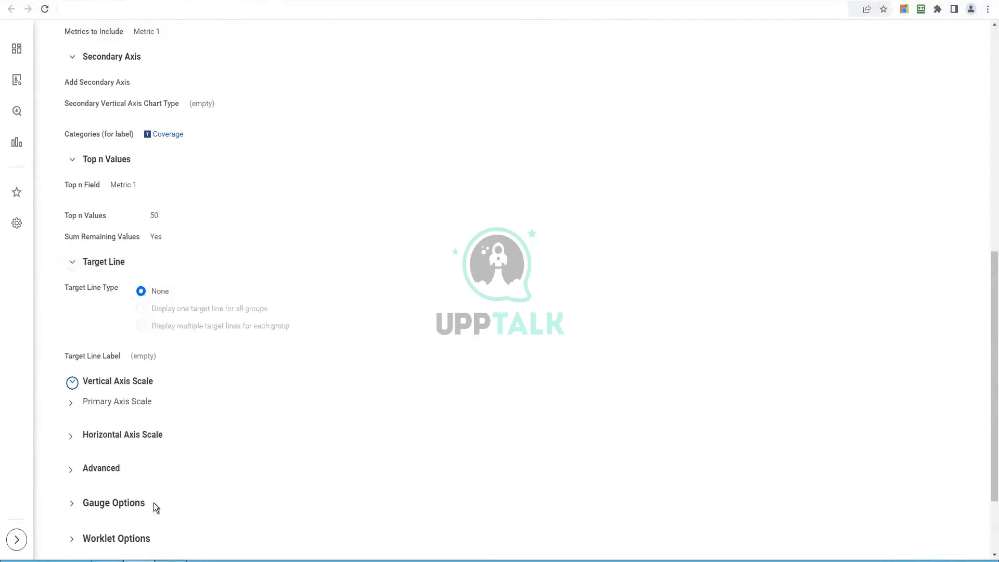
{"action": "left_click", "coordinate": [72, 402]}
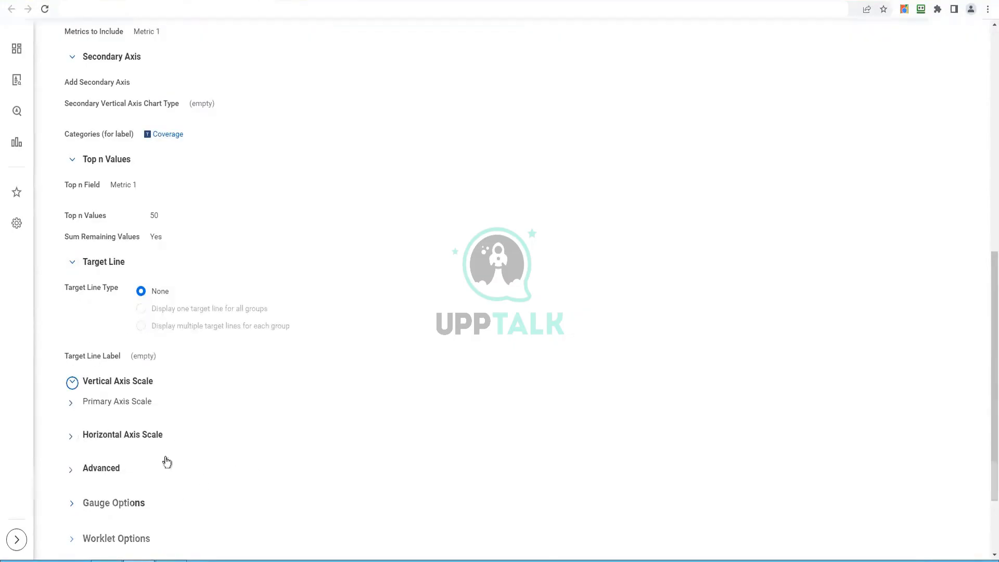
{"action": "scroll", "coordinate": [269, 416], "scroll_direction": "down", "scroll_amount": 10}
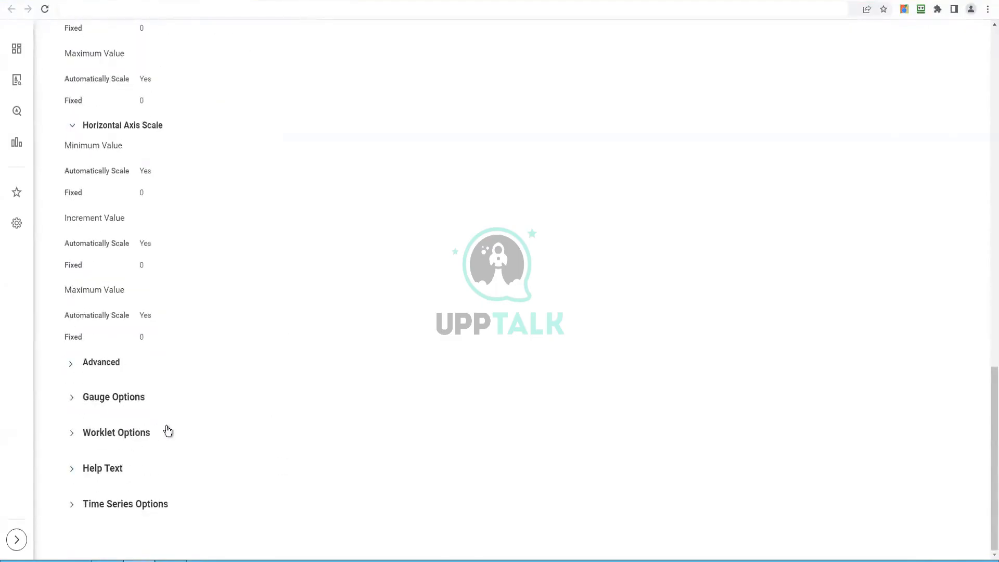
{"action": "scroll", "coordinate": [250, 359], "scroll_direction": "up", "scroll_amount": 11}
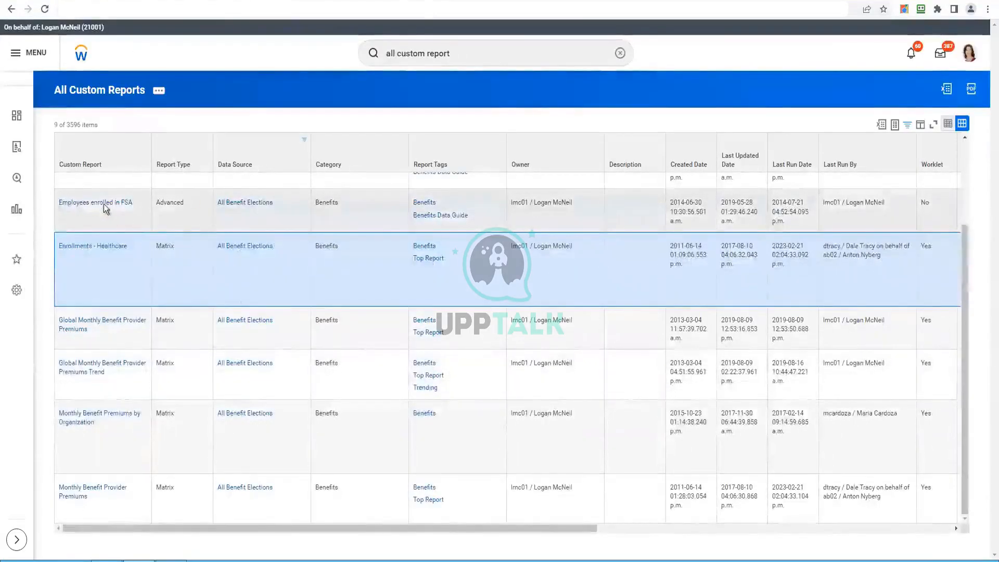
Step: Open the Employees enrolled in FSA report definition and compare its report type with that of Enrollments - Healthcare
{"action": "right_click", "coordinate": [97, 204]}
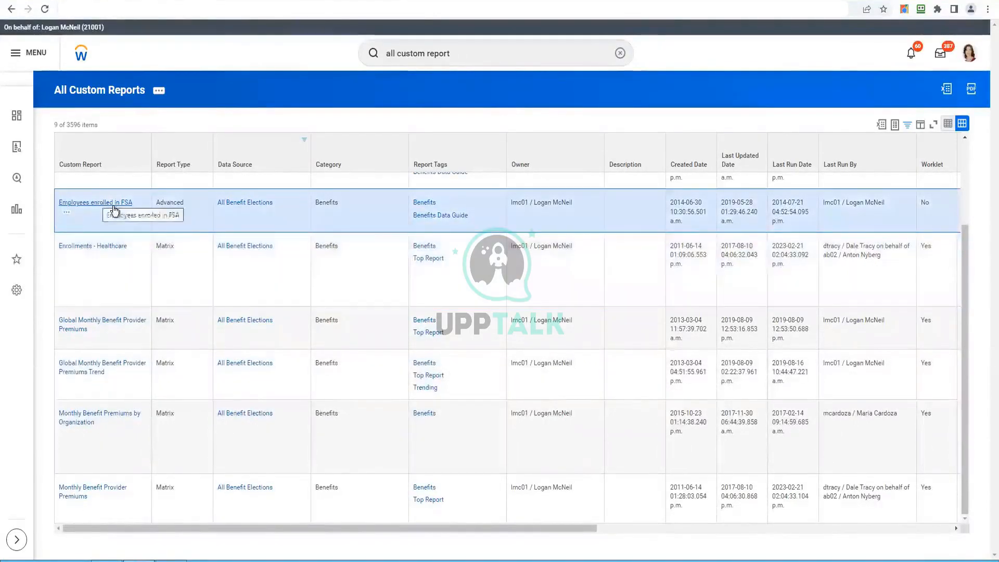
{"action": "left_click", "coordinate": [380, 58]}
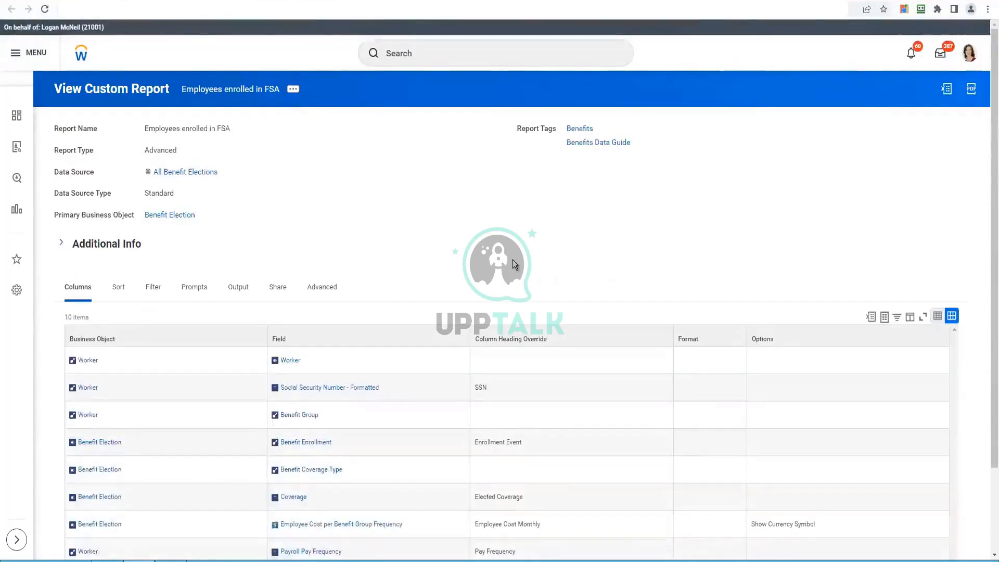
{"action": "double_click", "coordinate": [166, 150]}
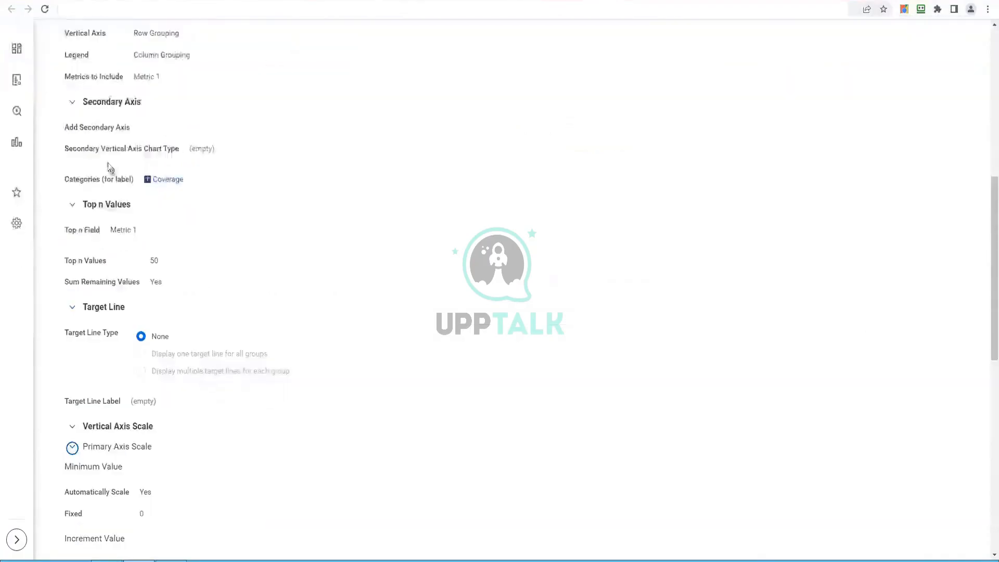
{"action": "scroll", "coordinate": [136, 107], "scroll_direction": "up", "scroll_amount": 10}
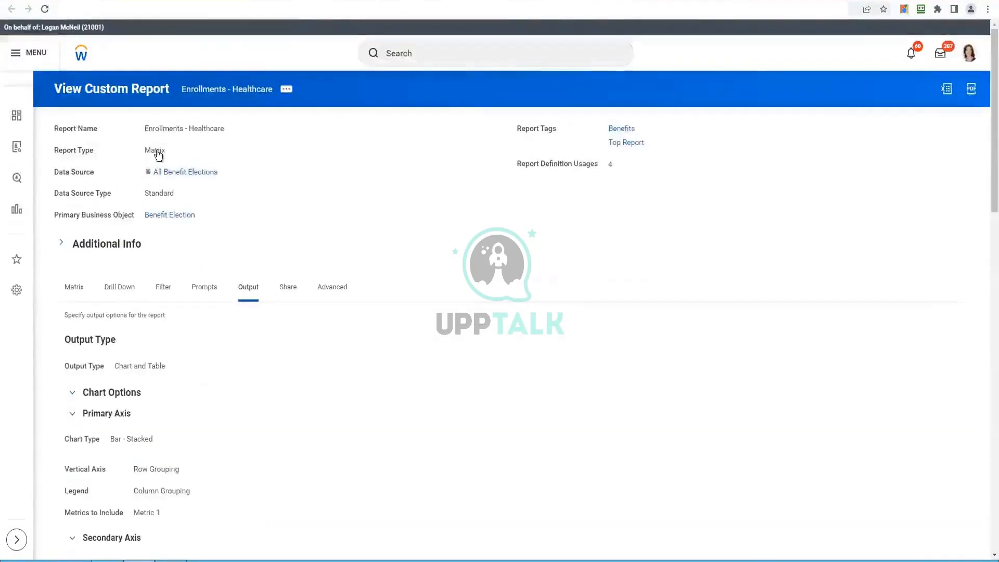
{"action": "double_click", "coordinate": [157, 151]}
{"action": "left_click", "coordinate": [74, 287]}
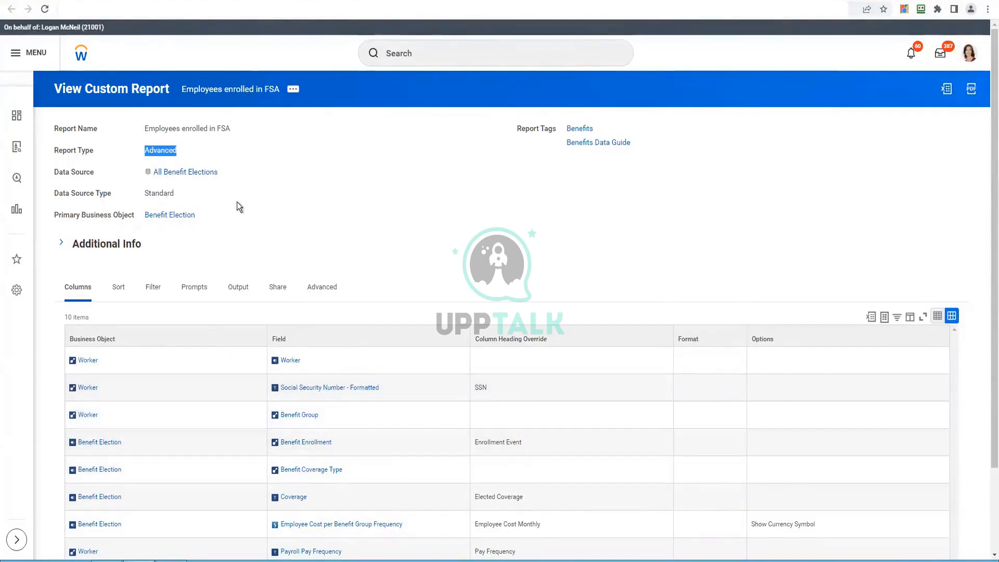
Step: Review the Employees enrolled in FSA definition's column fields, filter conditions and prompt defaults
{"action": "scroll", "coordinate": [236, 201], "scroll_direction": "down", "scroll_amount": 1}
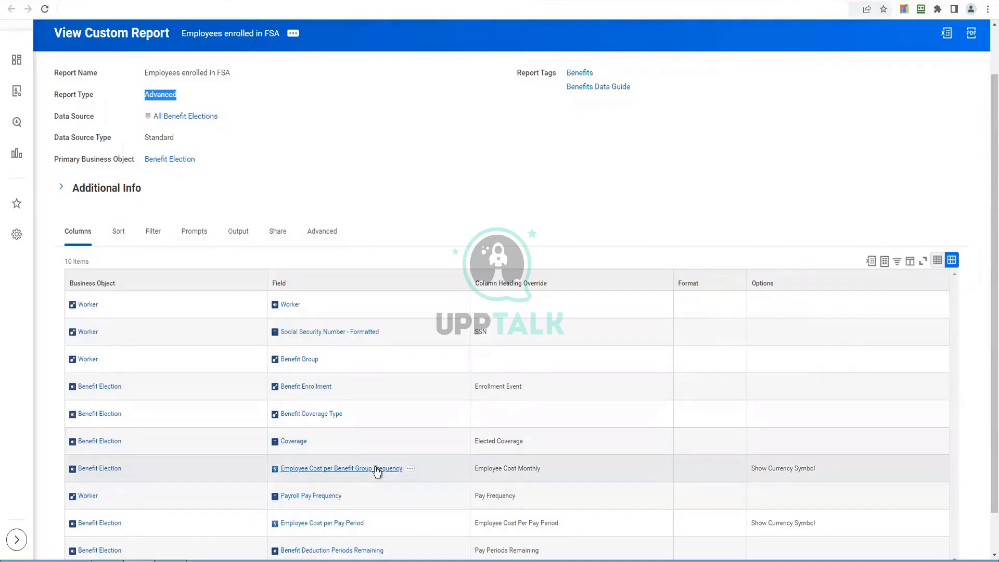
{"action": "scroll", "coordinate": [432, 167], "scroll_direction": "down", "scroll_amount": 2}
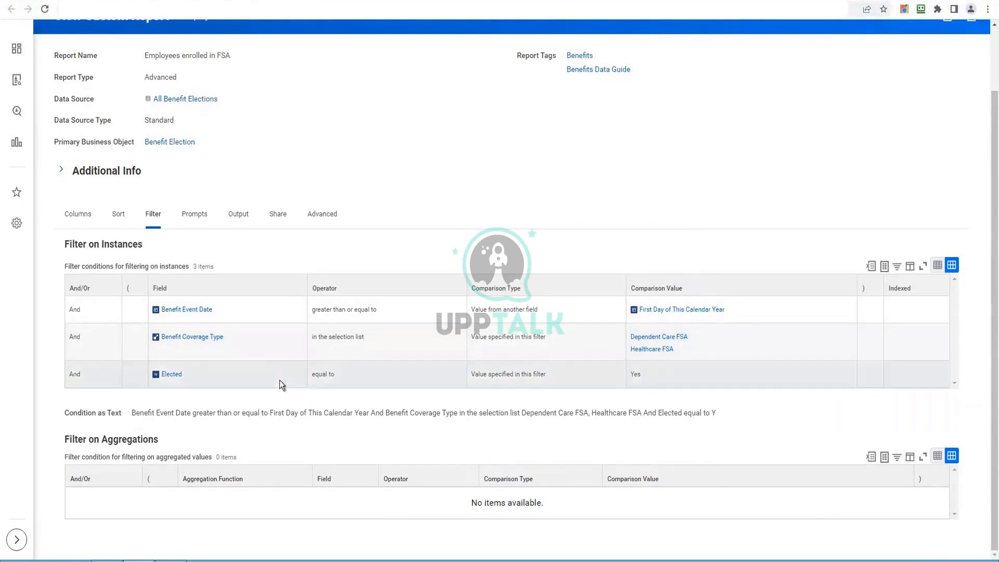
{"action": "left_click", "coordinate": [204, 218]}
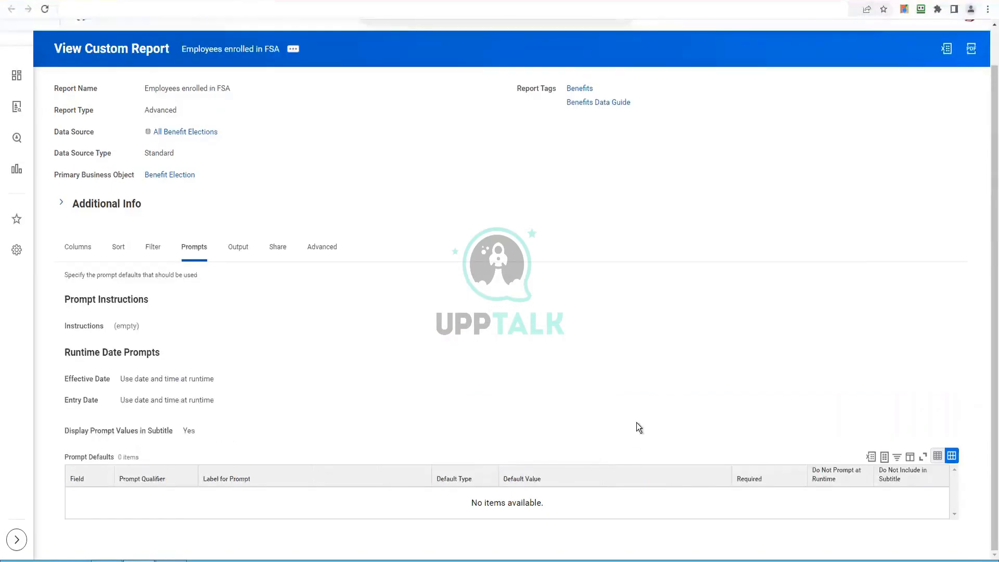
Step: Show the FSA report's output settings and expand its chart options to examine them
{"action": "left_click", "coordinate": [232, 248]}
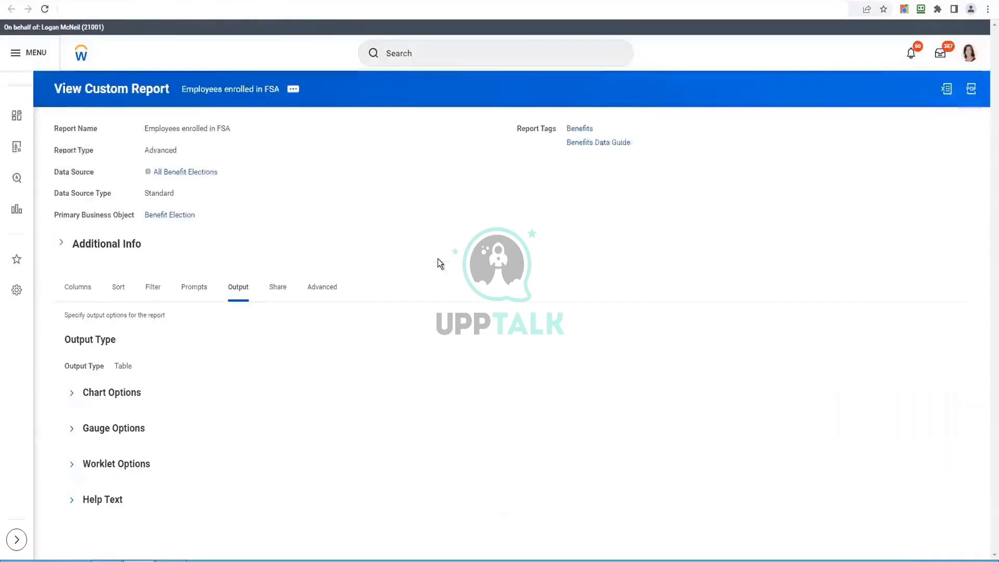
{"action": "left_click", "coordinate": [206, 390]}
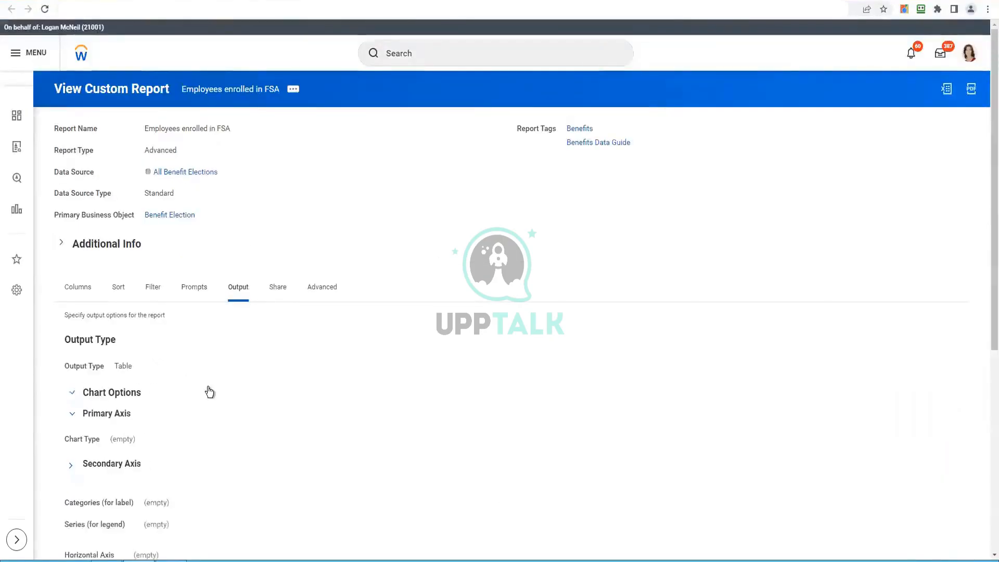
{"action": "left_click", "coordinate": [107, 392]}
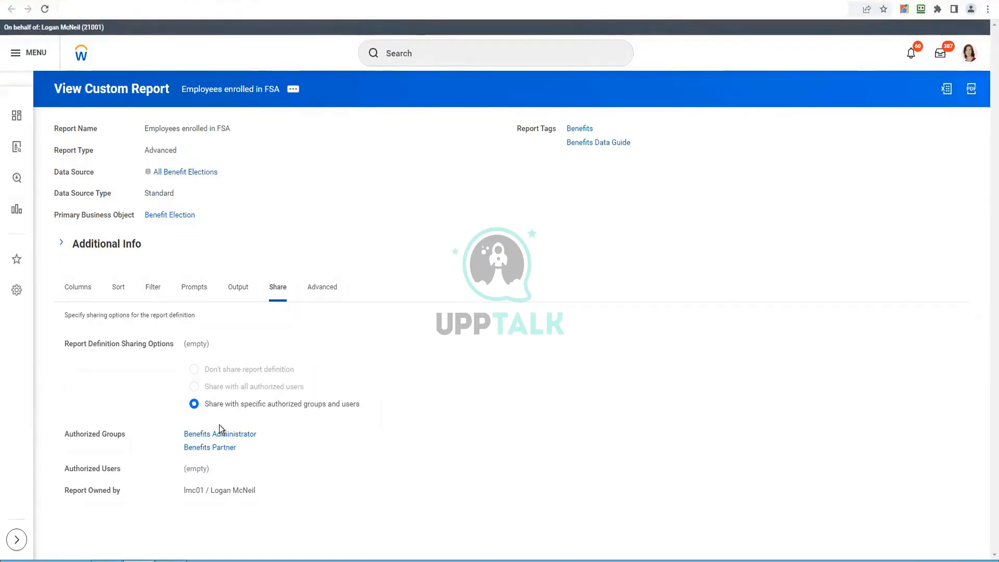
Step: Review the FSA report's sharing and advanced options, including performance, view, web services, worksheets and Prism settings
{"action": "left_click", "coordinate": [312, 286]}
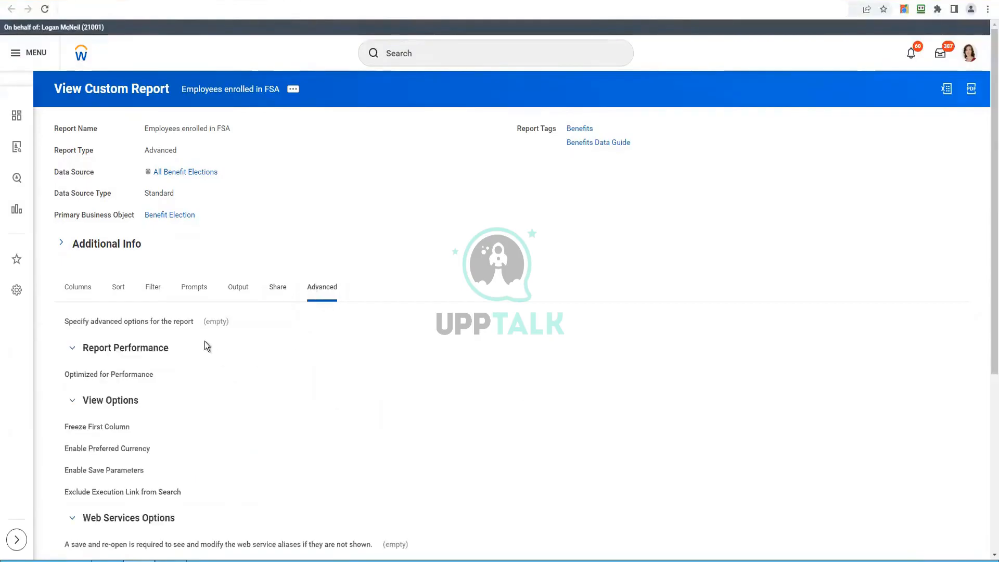
{"action": "scroll", "coordinate": [266, 445], "scroll_direction": "down", "scroll_amount": 3}
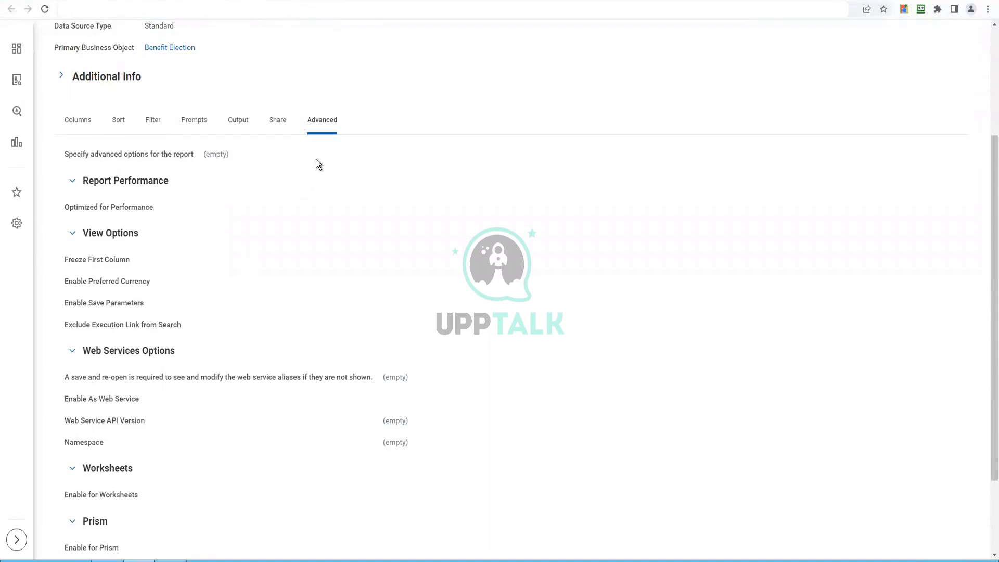
{"action": "scroll", "coordinate": [266, 146], "scroll_direction": "up", "scroll_amount": 3}
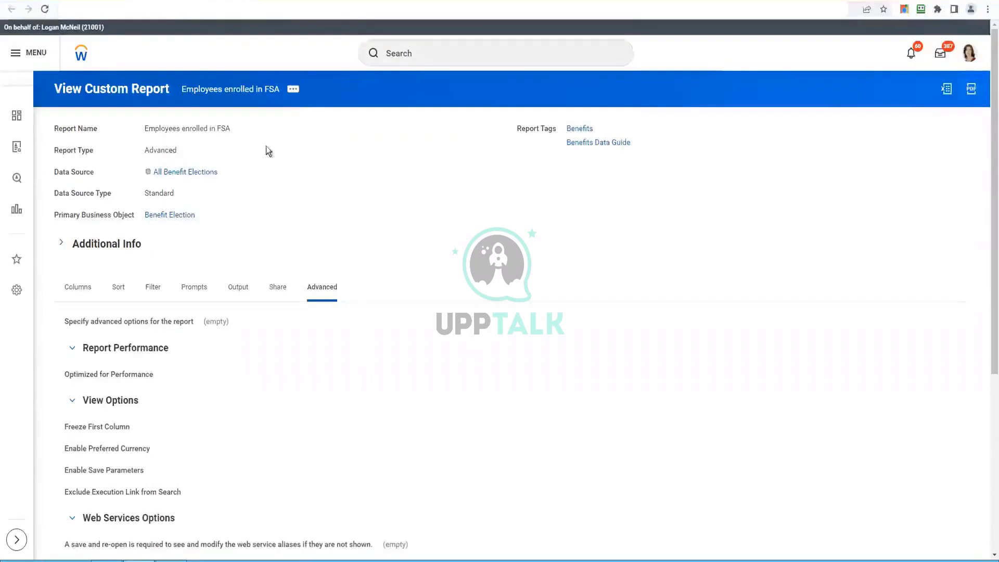
Step: Run the Employees enrolled in FSA report from its definition
{"action": "left_click", "coordinate": [294, 92]}
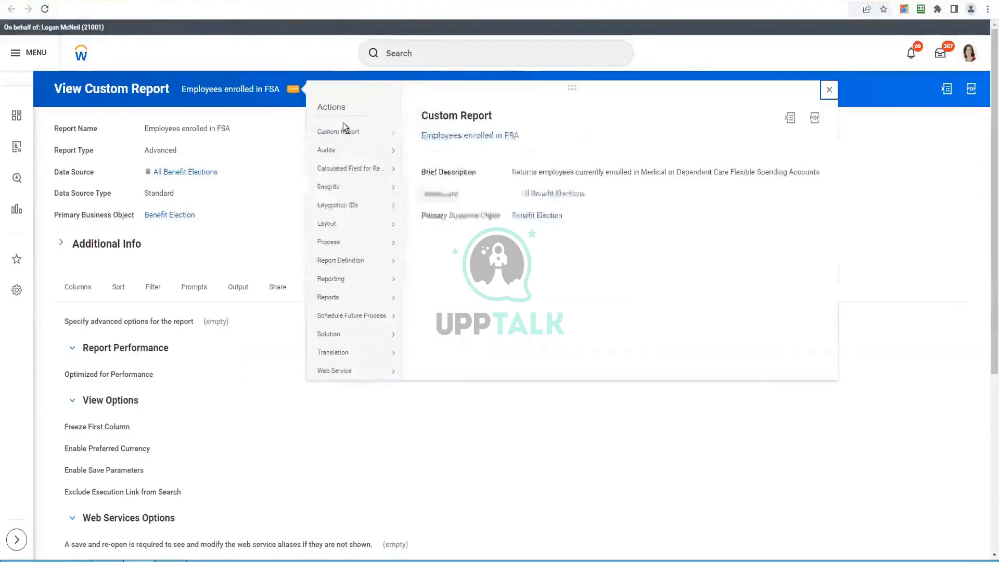
{"action": "mouse_move", "coordinate": [344, 136]}
{"action": "left_click", "coordinate": [431, 190]}
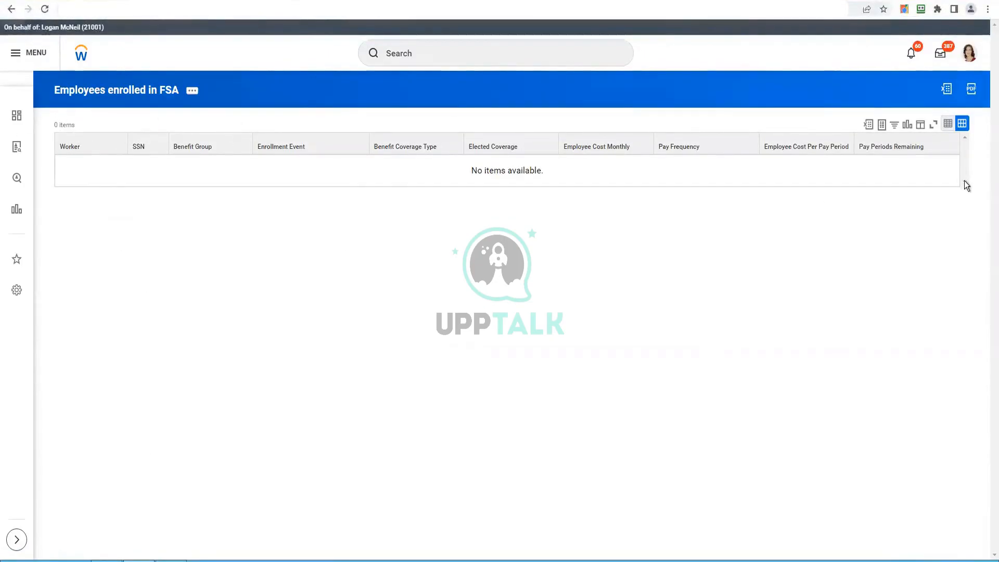
Step: Open the Employees enrolled in FSA definition for editing in a new tab
{"action": "left_click", "coordinate": [191, 92]}
{"action": "mouse_move", "coordinate": [259, 134]}
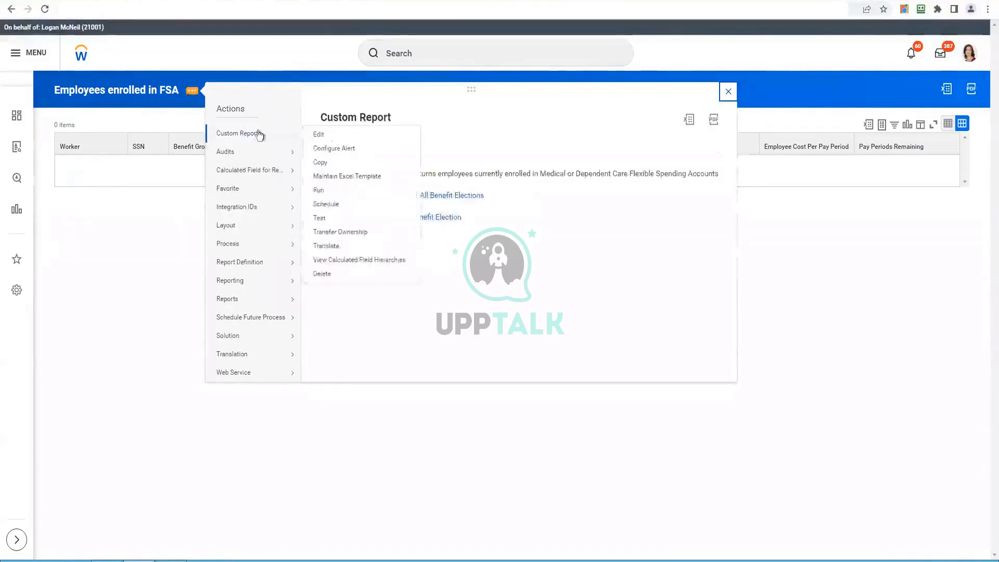
{"action": "right_click", "coordinate": [383, 138]}
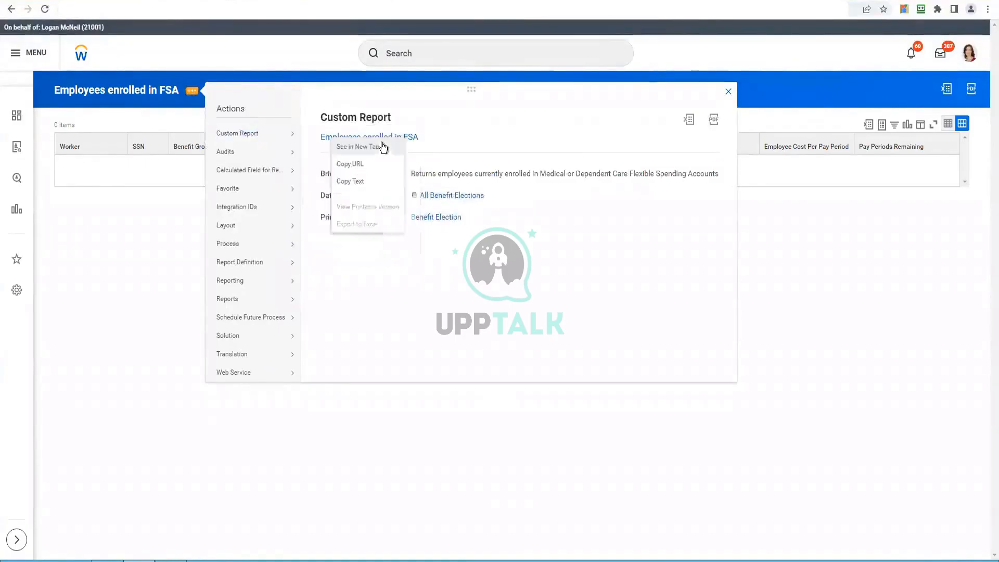
{"action": "left_click", "coordinate": [383, 145]}
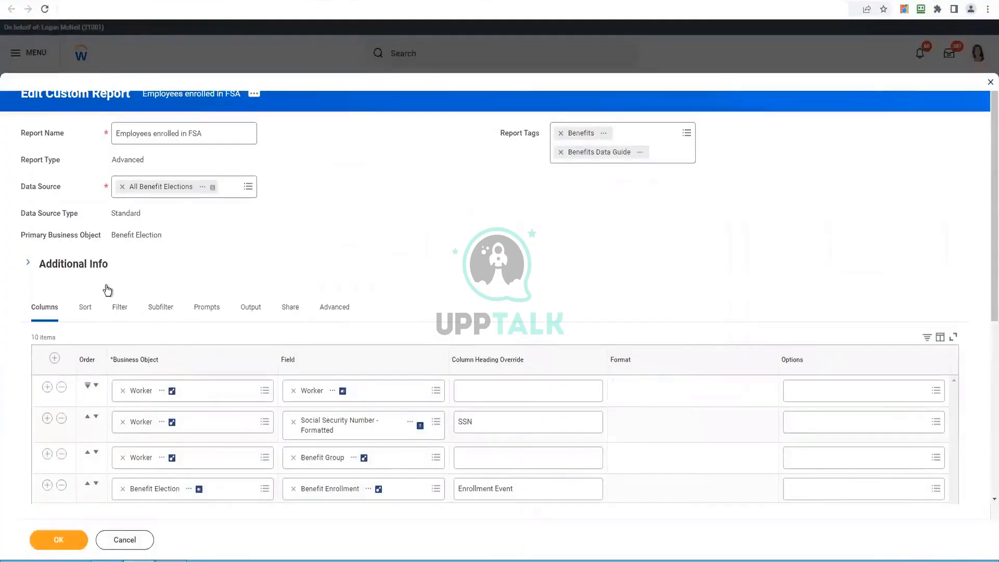
Step: Show the report's instance filters and list all available comparison values for the Benefit Coverage Type condition
{"action": "left_click", "coordinate": [121, 312]}
{"action": "scroll", "coordinate": [510, 265], "scroll_direction": "down", "scroll_amount": 3}
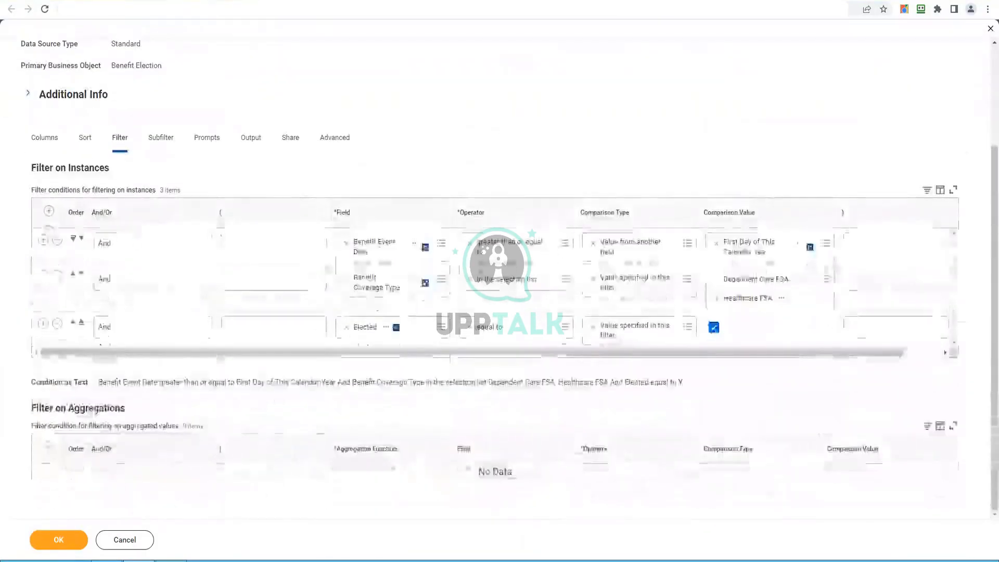
{"action": "left_click", "coordinate": [817, 303]}
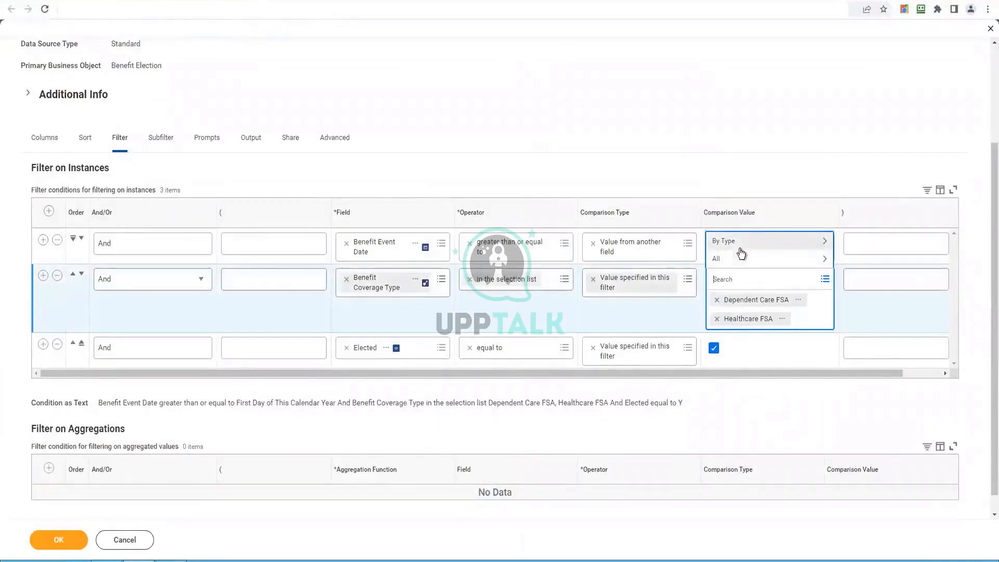
{"action": "left_click", "coordinate": [739, 246]}
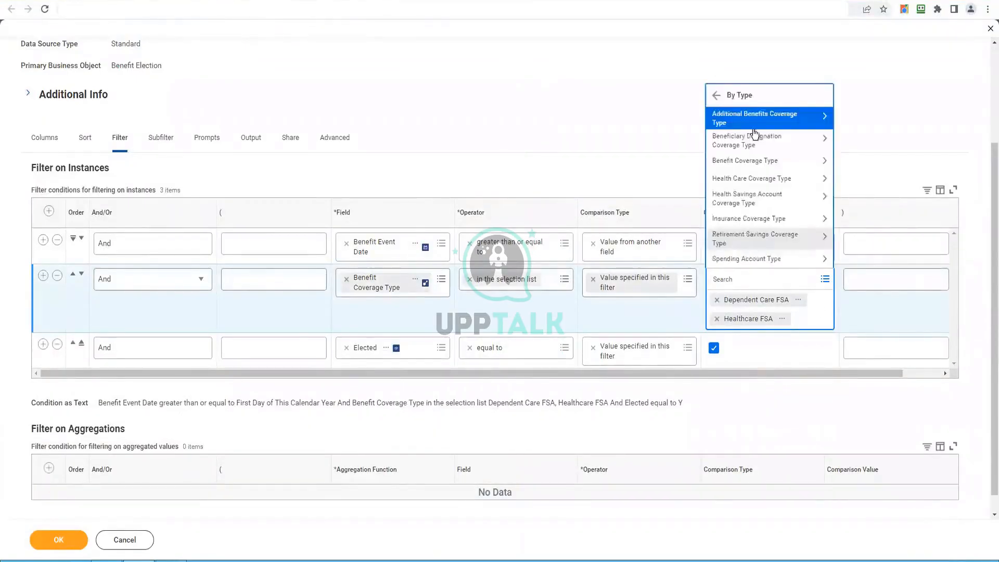
{"action": "left_click", "coordinate": [716, 95]}
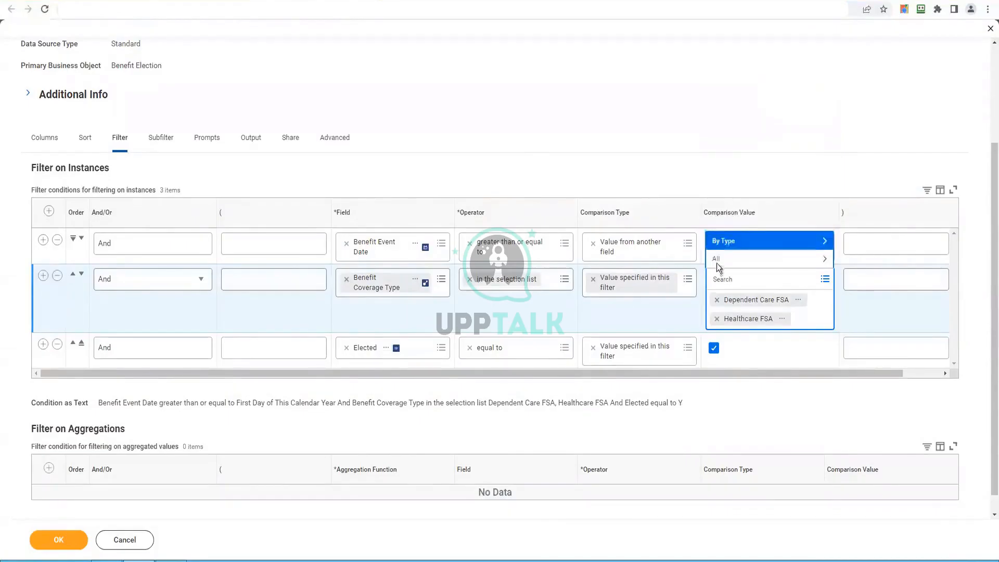
{"action": "left_click", "coordinate": [717, 259]}
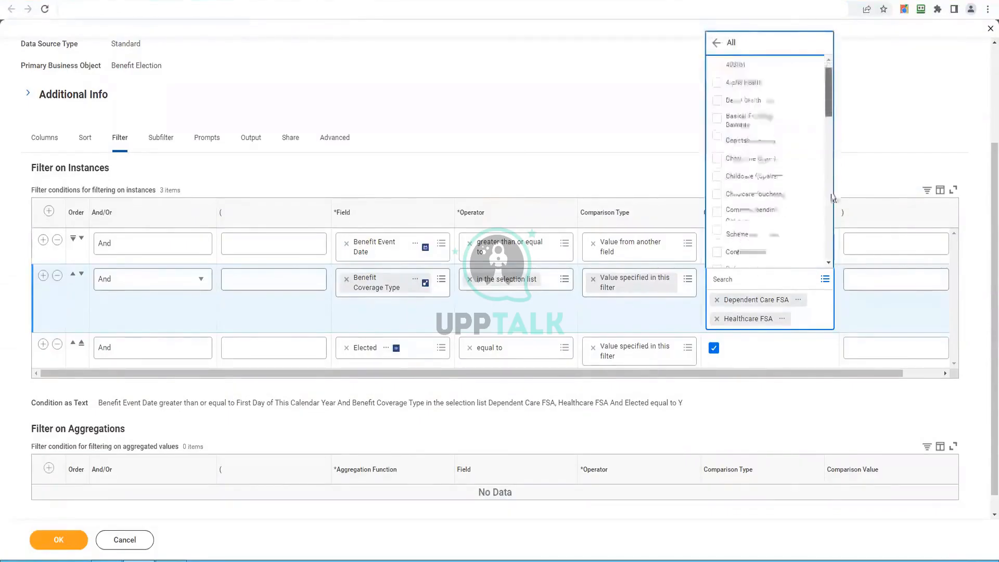
{"action": "scroll", "coordinate": [832, 198], "scroll_direction": "down", "scroll_amount": 10}
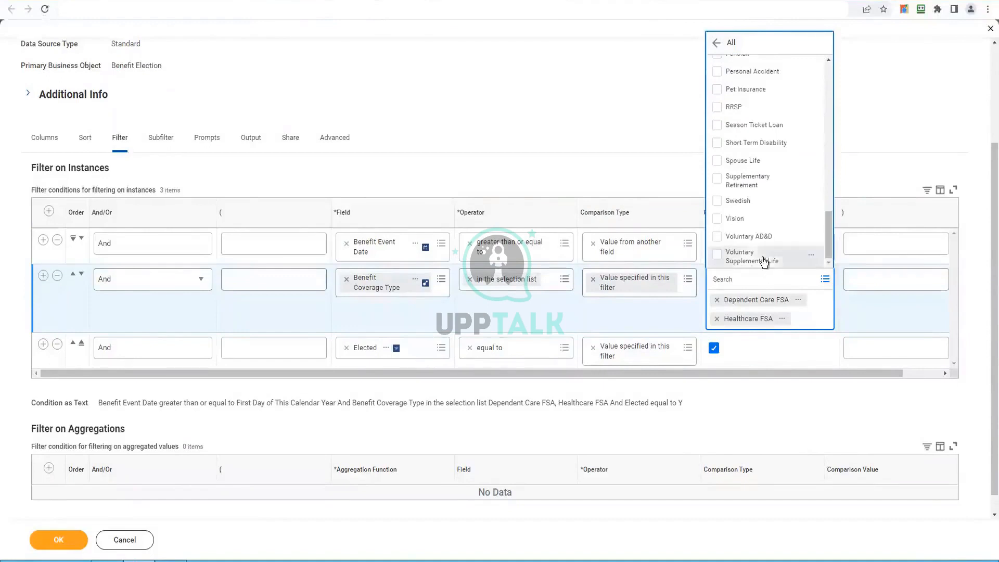
Step: Add Voluntary Supplemental Life and 401(k) to the Benefit Coverage Type condition's comparison values
{"action": "left_click", "coordinate": [764, 262]}
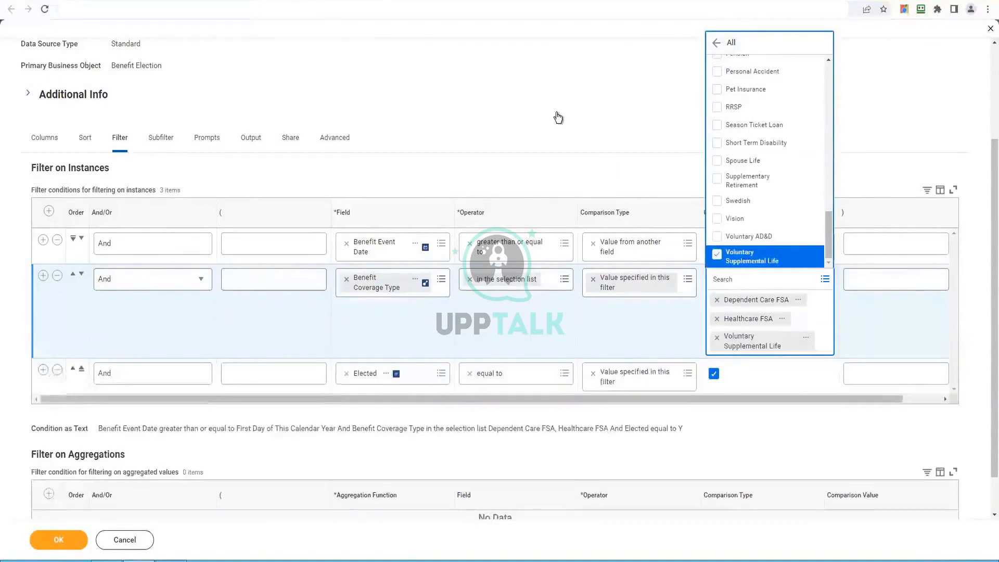
{"action": "left_click_drag", "start_coordinate": [829, 231], "coordinate": [826, 311]}
{"action": "left_click", "coordinate": [746, 62]}
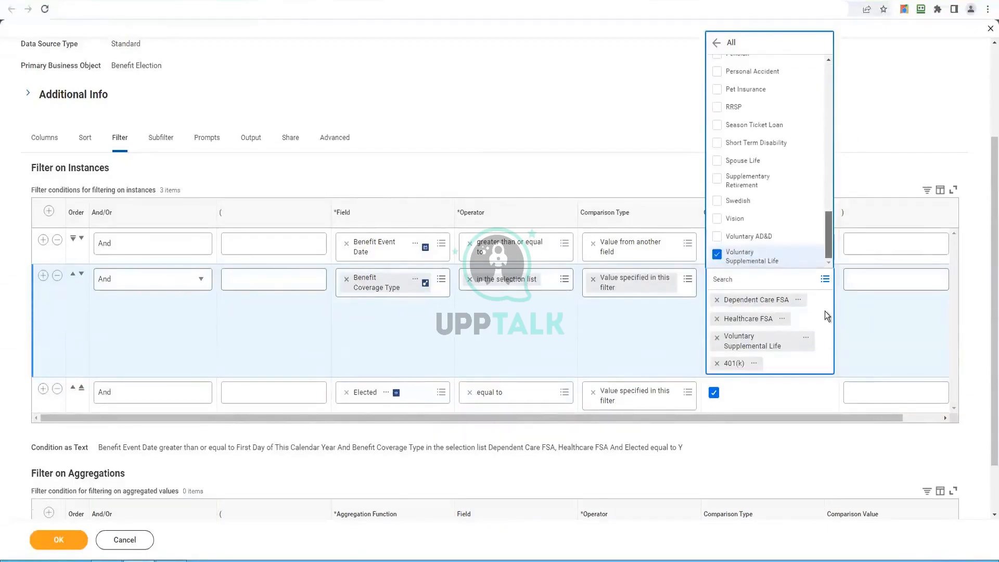
Step: Select every coverage type as comparison values of the Benefit Coverage Type condition and save the report definition
{"action": "left_click_drag", "start_coordinate": [780, 262], "coordinate": [790, 268]}
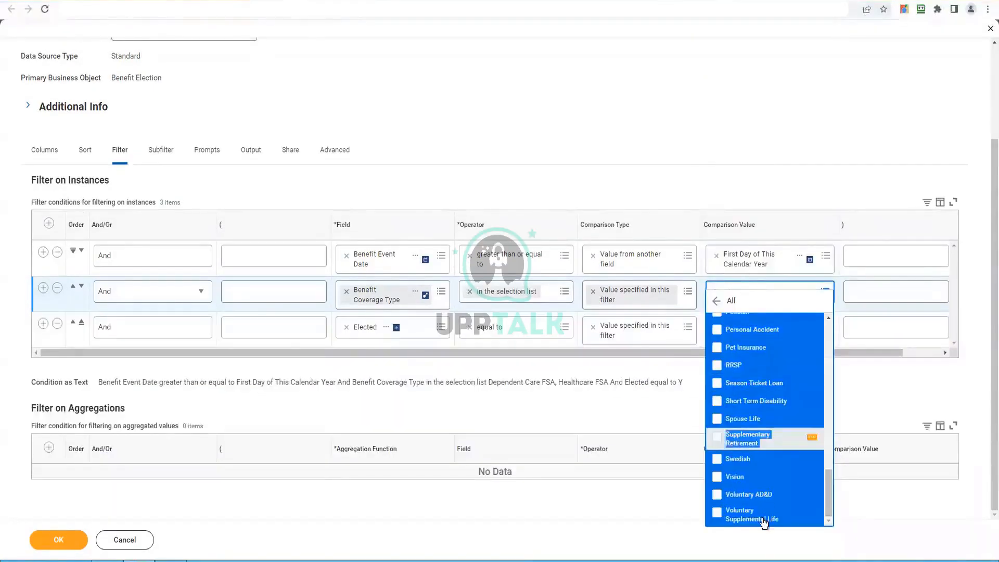
{"action": "key", "text": "ctrl+a"}
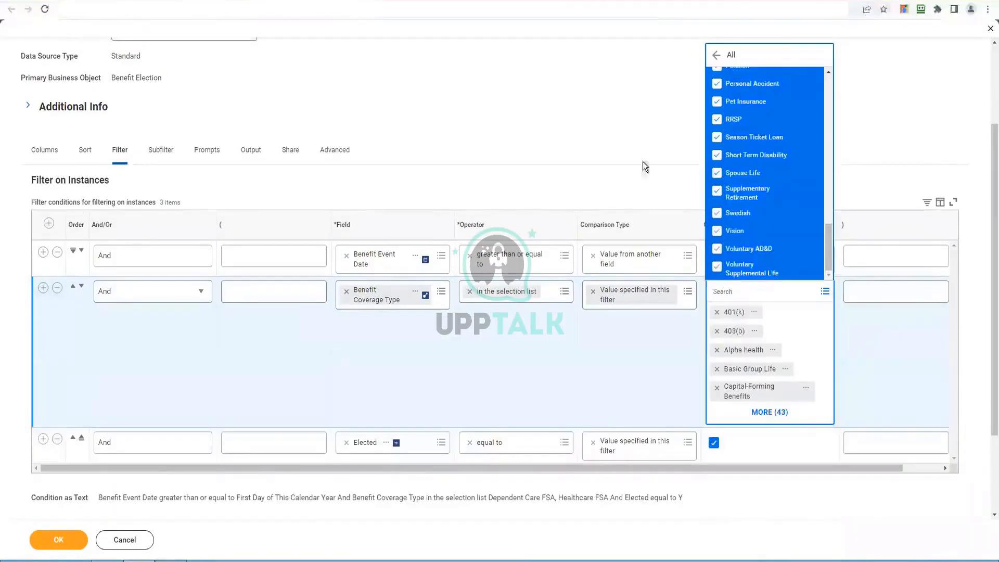
{"action": "left_click", "coordinate": [615, 406]}
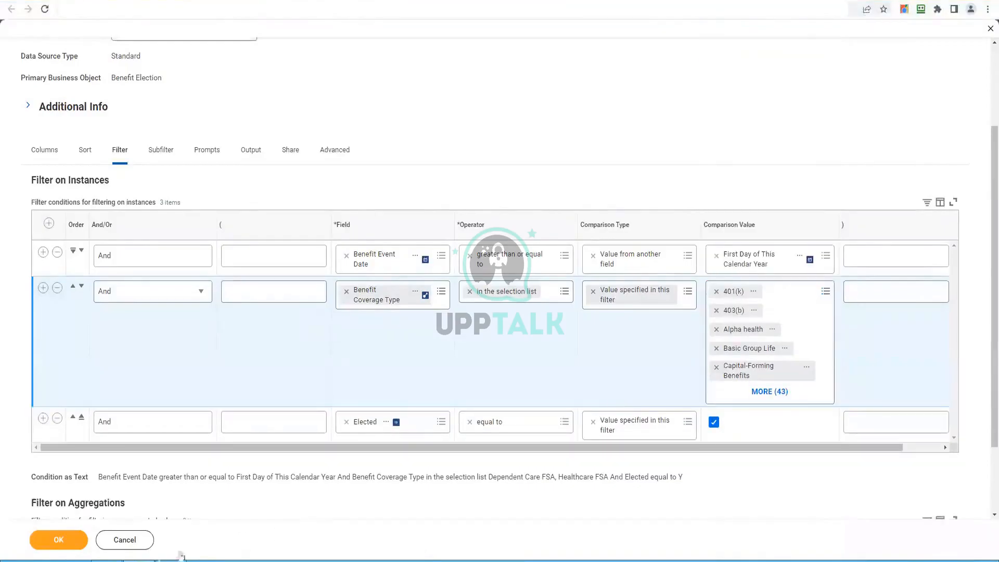
{"action": "left_click", "coordinate": [67, 538]}
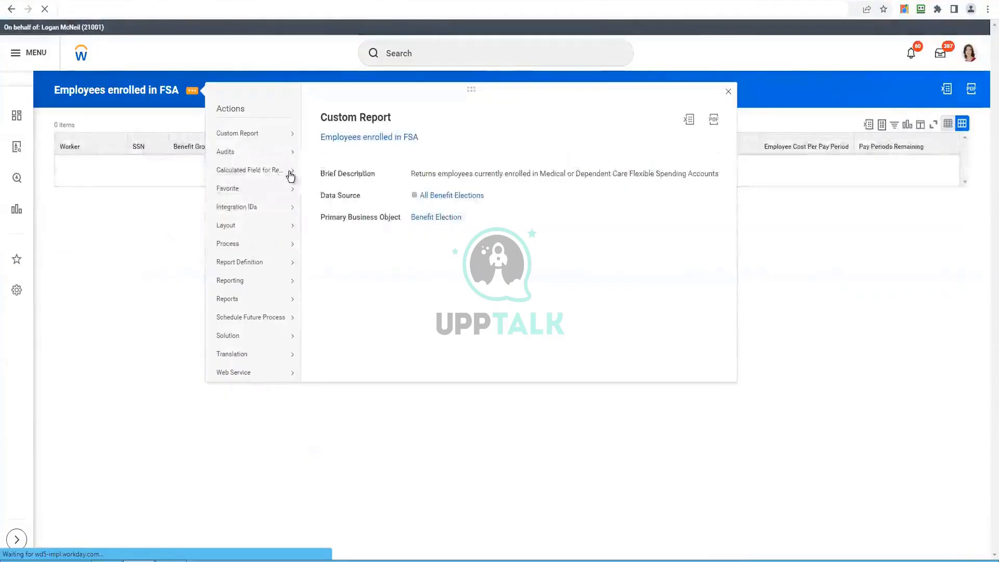
Step: Check the Employees enrolled in FSA results, close their tab and return to the saved report definition
{"action": "mouse_move", "coordinate": [291, 176]}
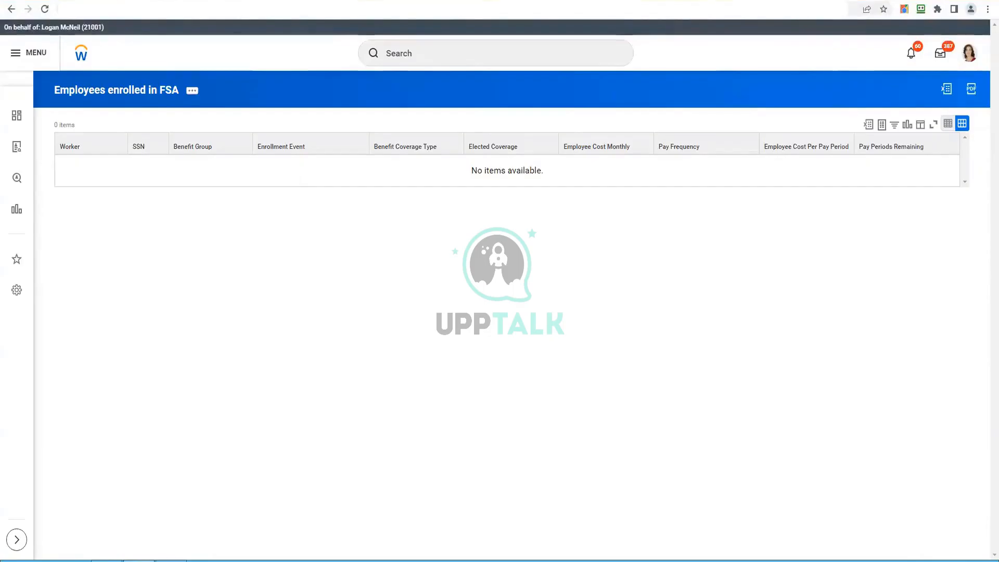
{"action": "key", "text": "ctrl+w"}
{"action": "left_click", "coordinate": [289, 89]}
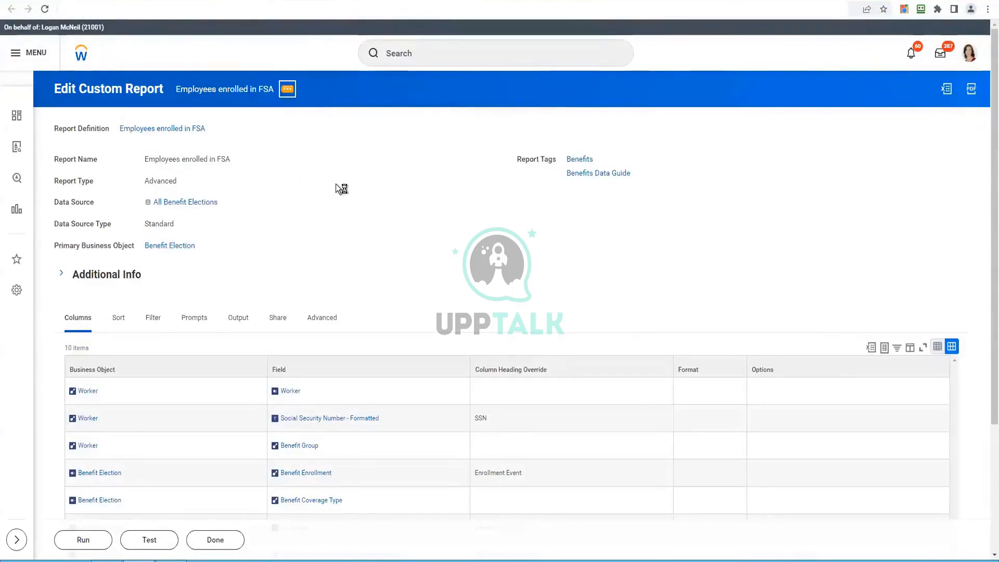
{"action": "mouse_move", "coordinate": [336, 127]}
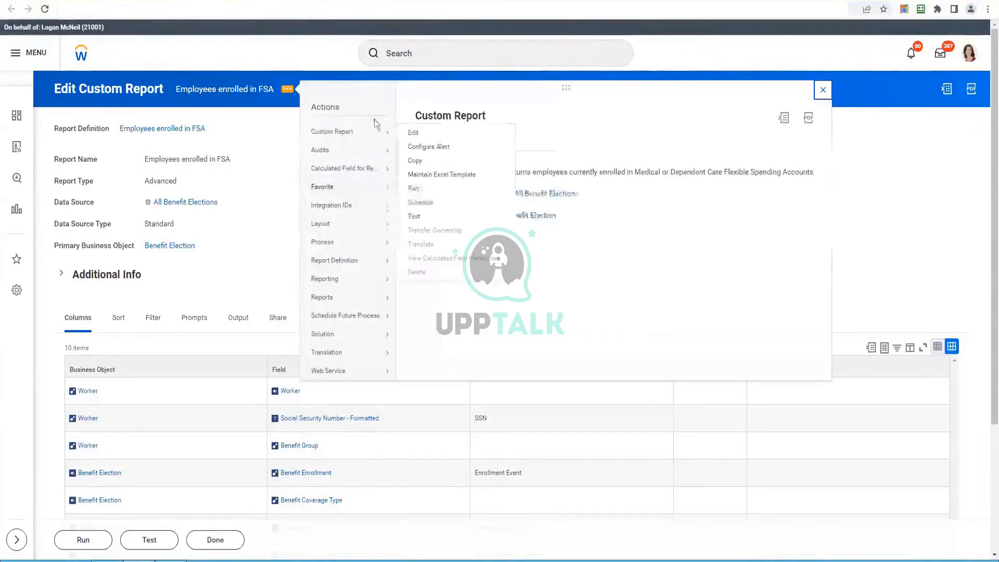
{"action": "left_click", "coordinate": [139, 393]}
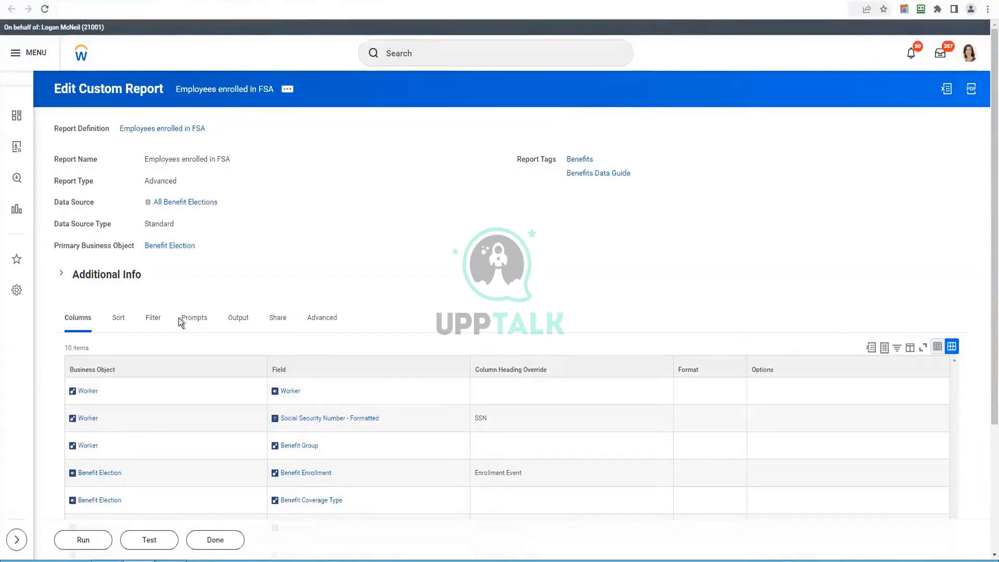
Step: Reopen the Employees enrolled in FSA definition for editing and review its subfilter and prompt settings
{"action": "left_click", "coordinate": [158, 308]}
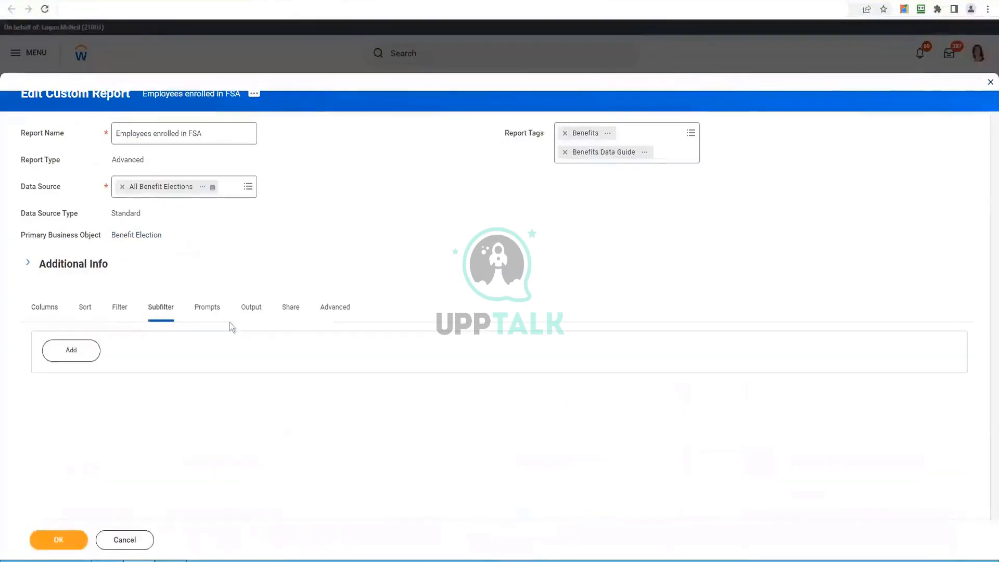
{"action": "left_click", "coordinate": [207, 308]}
{"action": "scroll", "coordinate": [382, 166], "scroll_direction": "down", "scroll_amount": 3}
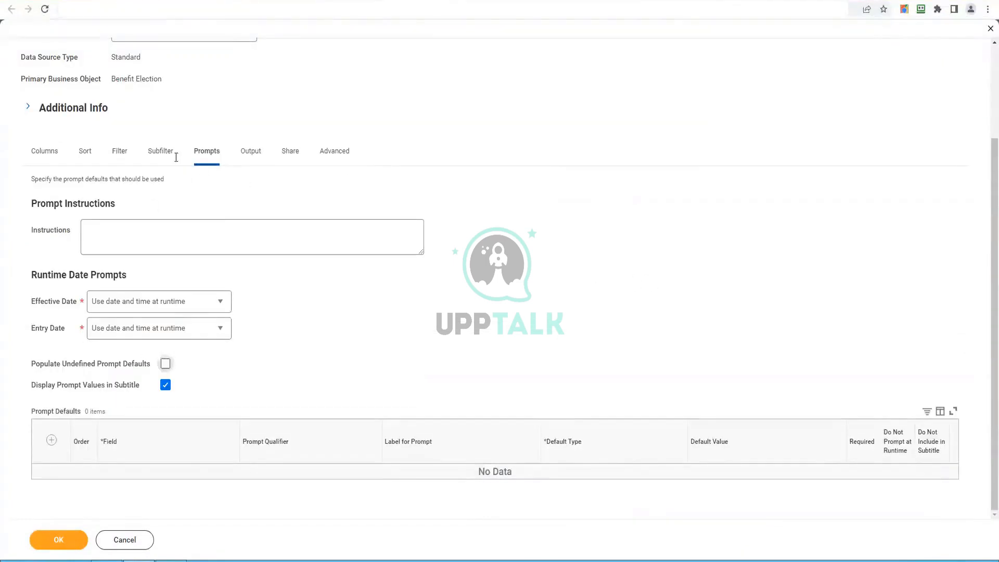
Step: Remove the Benefit Event Date condition from the report's instance filters and save the definition
{"action": "left_click", "coordinate": [121, 152]}
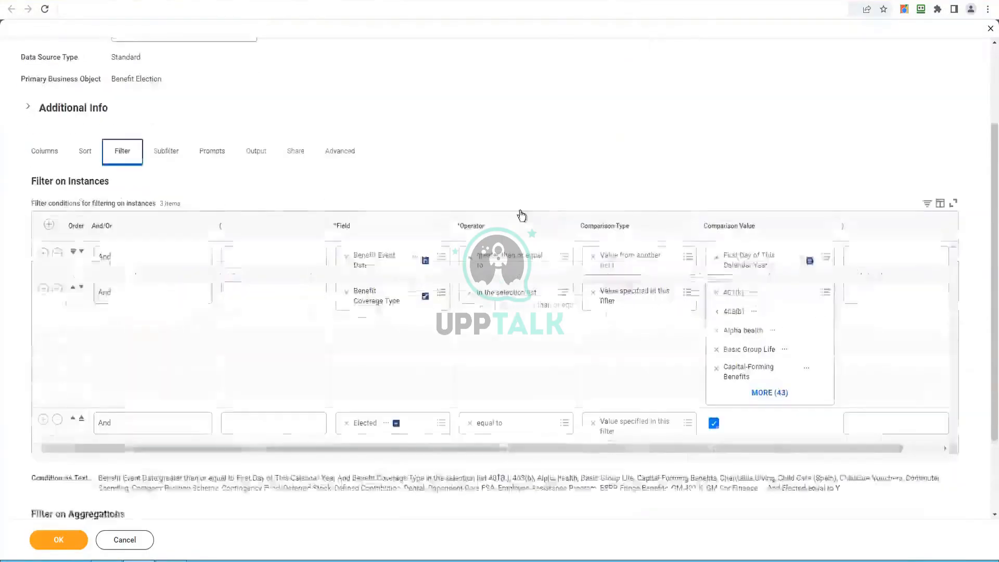
{"action": "scroll", "coordinate": [620, 448], "scroll_direction": "down", "scroll_amount": 1}
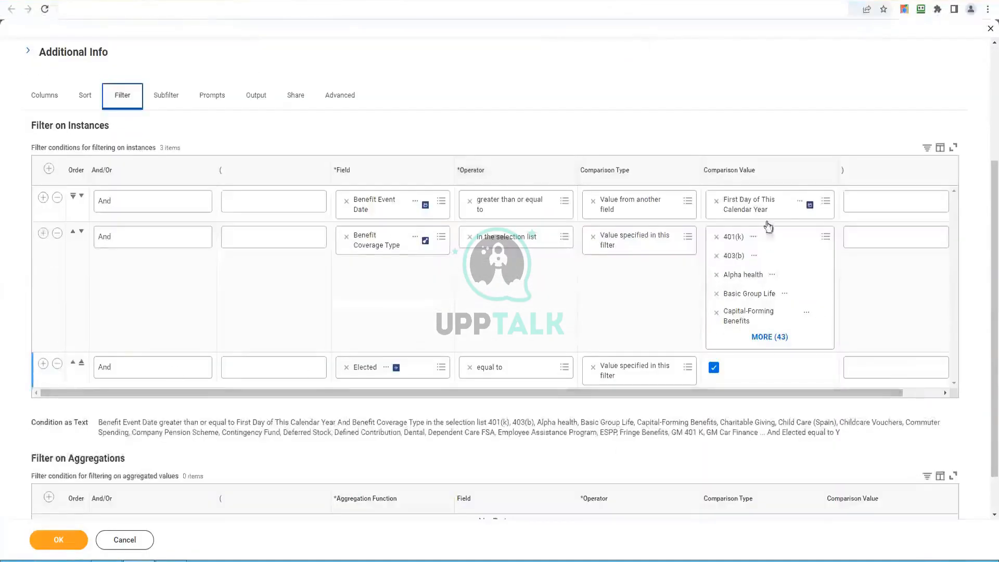
{"action": "left_click", "coordinate": [825, 202]}
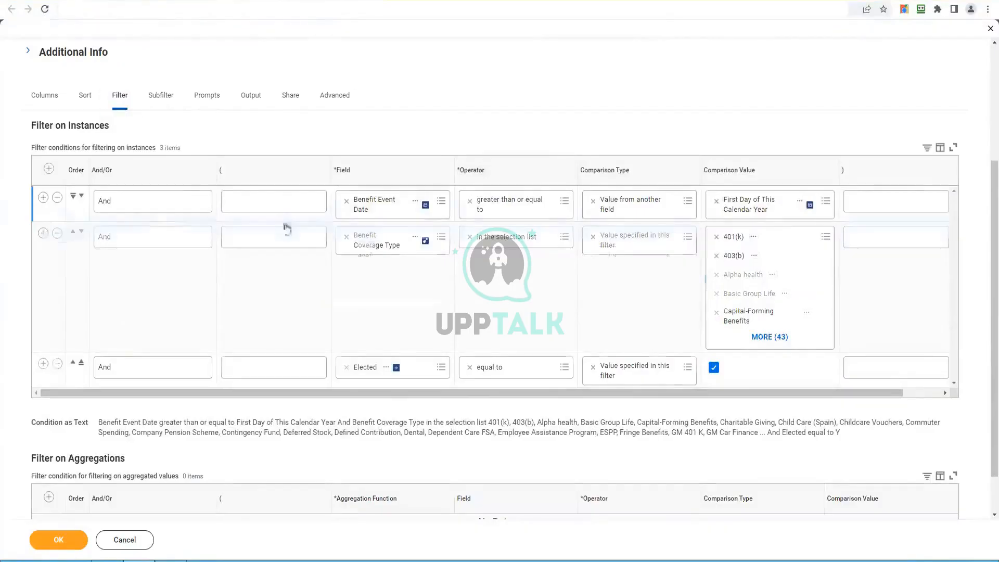
{"action": "left_click", "coordinate": [685, 291]}
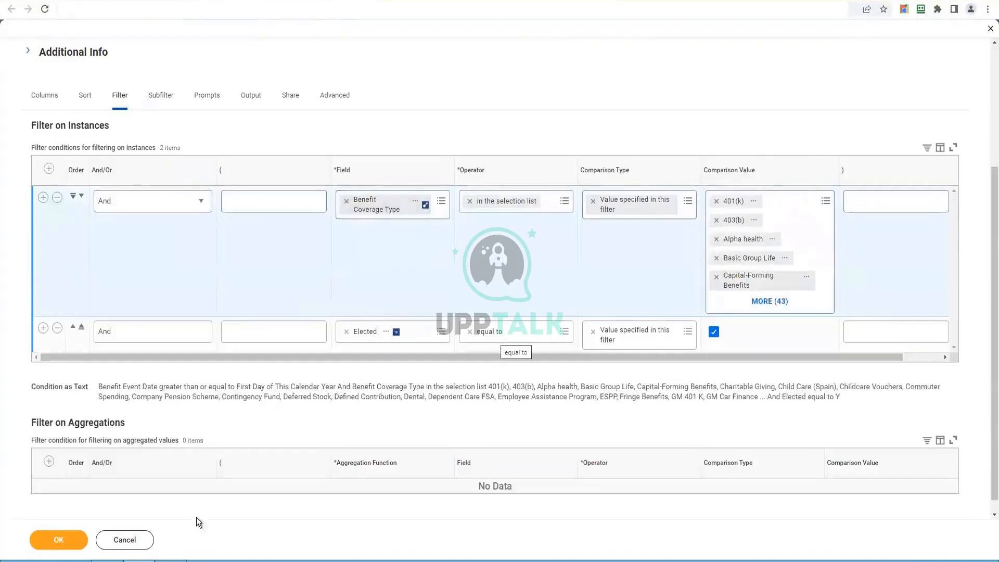
{"action": "left_click", "coordinate": [68, 549]}
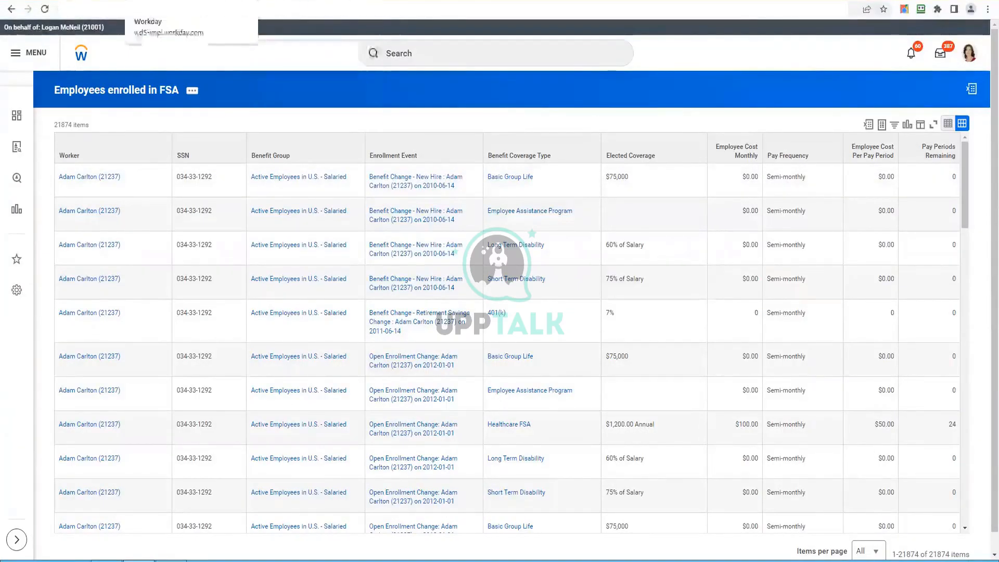
Step: Close the Employees enrolled in FSA results and definition tabs and return to the All Custom Reports list
{"action": "left_click", "coordinate": [312, 1]}
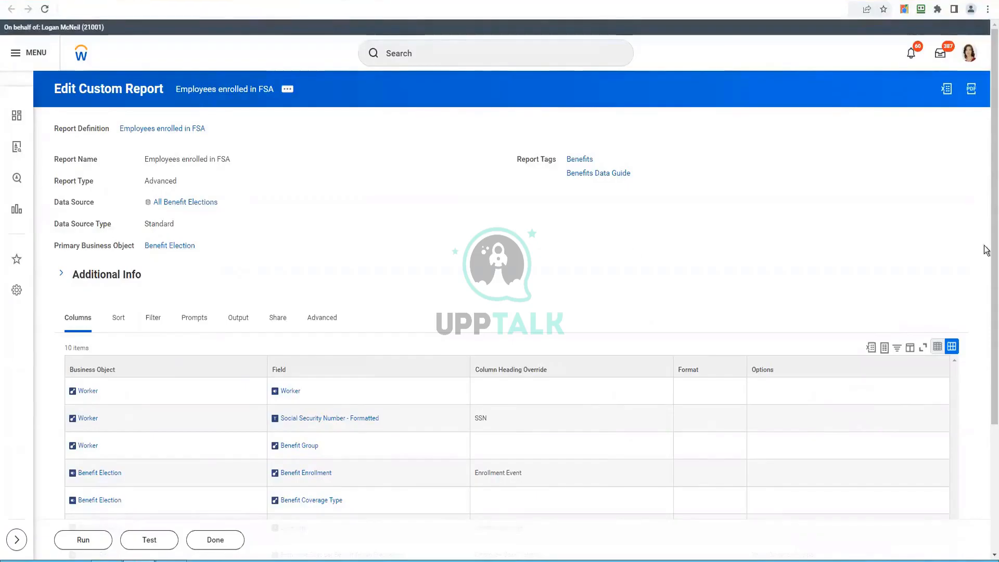
{"action": "left_click", "coordinate": [419, 54]}
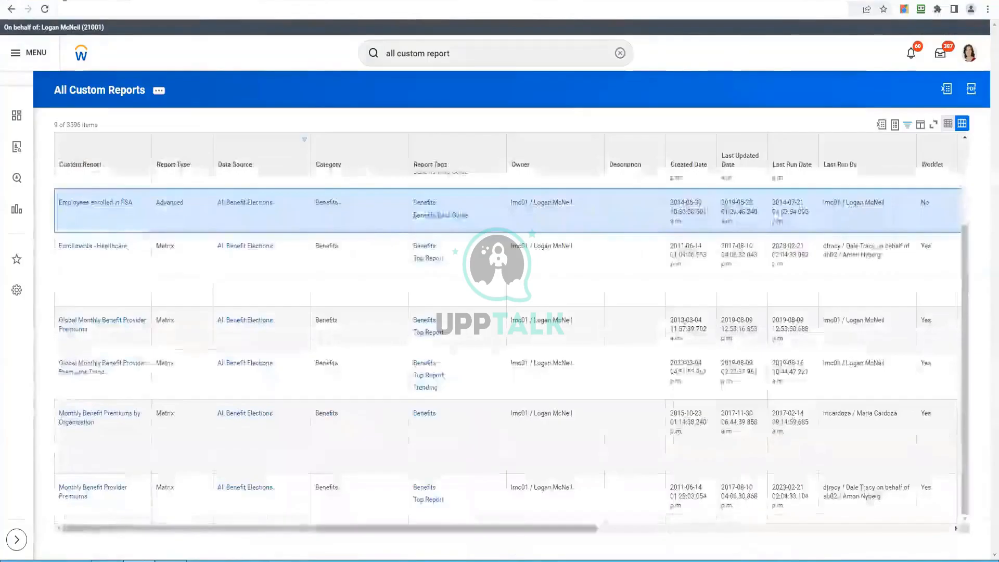
{"action": "right_click", "coordinate": [60, 1]}
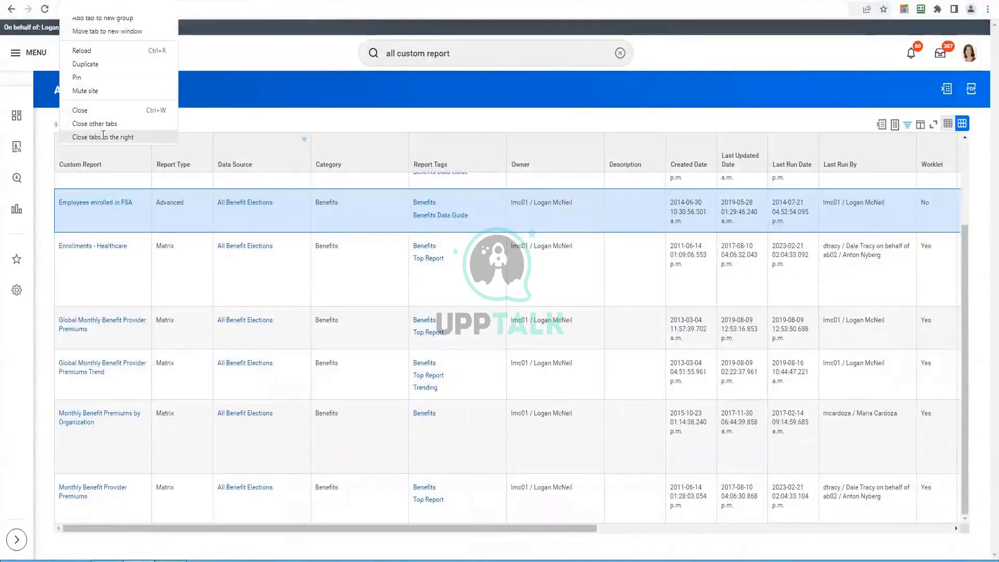
{"action": "left_click", "coordinate": [307, 111]}
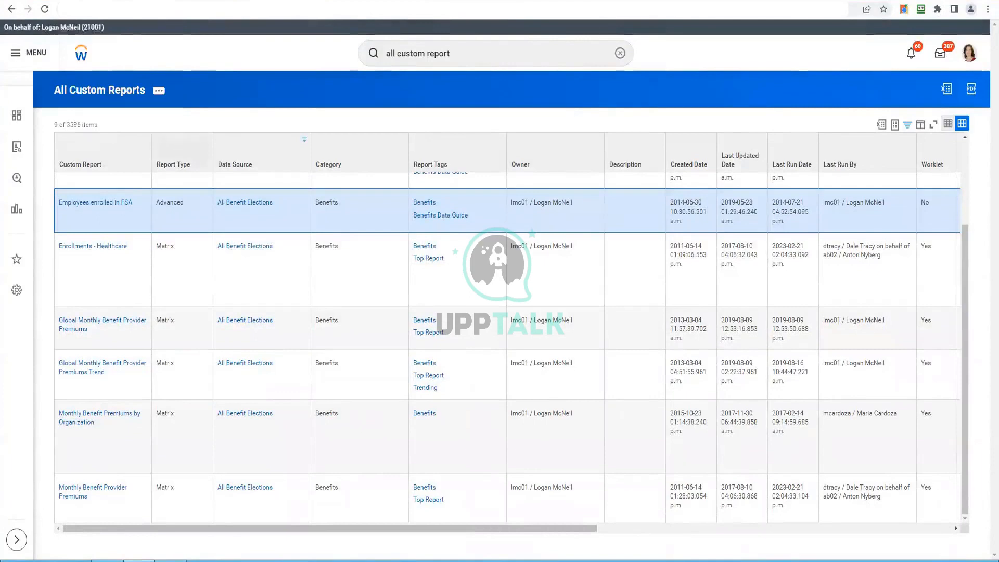
Step: Replace the all custom report search with workday standard to look up the Workday Standard Reports
{"action": "left_click", "coordinate": [482, 49]}
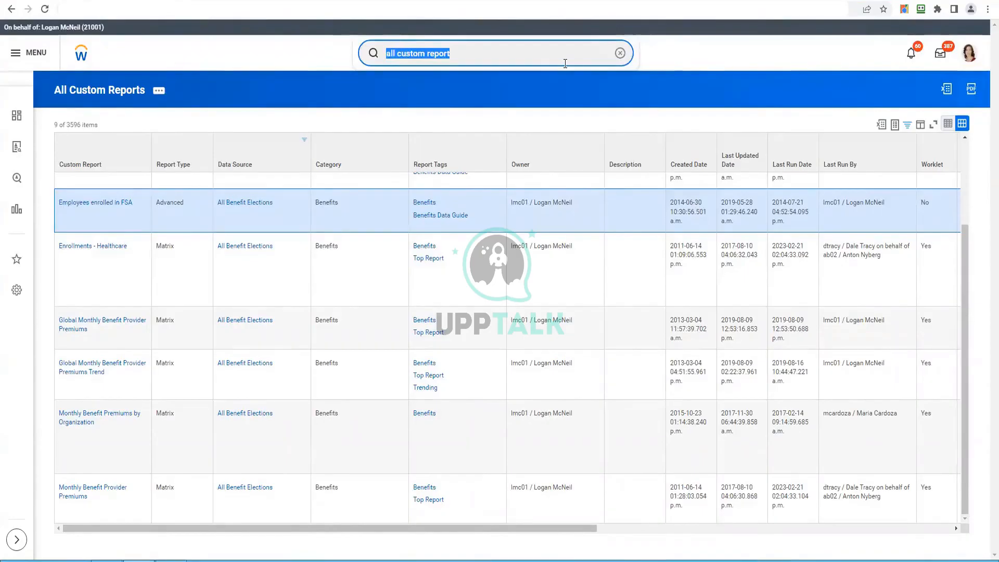
{"action": "left_click", "coordinate": [510, 55]}
{"action": "key", "text": "ctrl+shift+Left"}
{"action": "key", "text": "ctrl+shift+Left"}
{"action": "key", "text": "ctrl+shift+Left"}
{"action": "type", "text": "all"}
{"action": "key", "text": "BackSpace"}
{"action": "key", "text": "BackSpace"}
{"action": "key", "text": "BackSpace"}
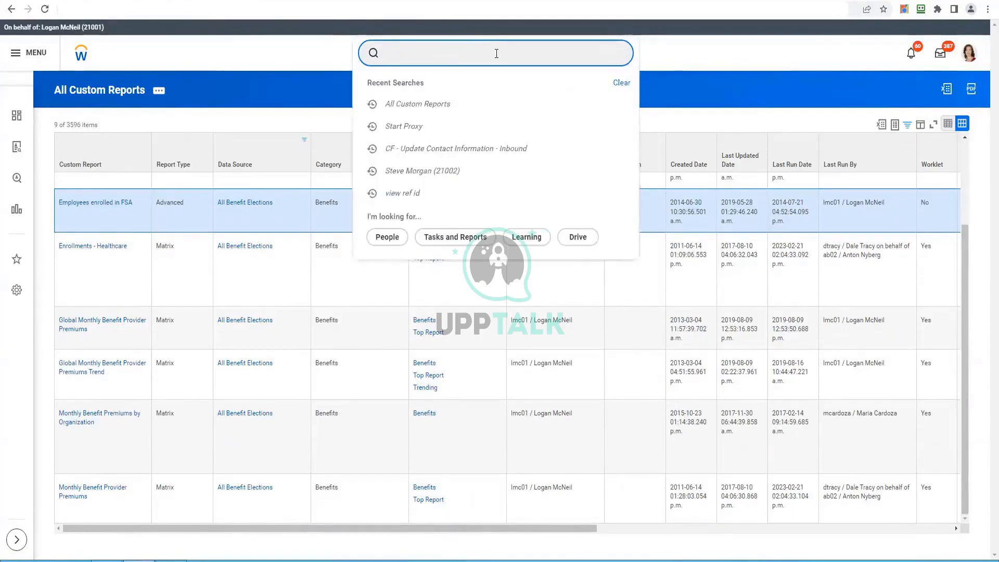
{"action": "type", "text": "workday sandard"}
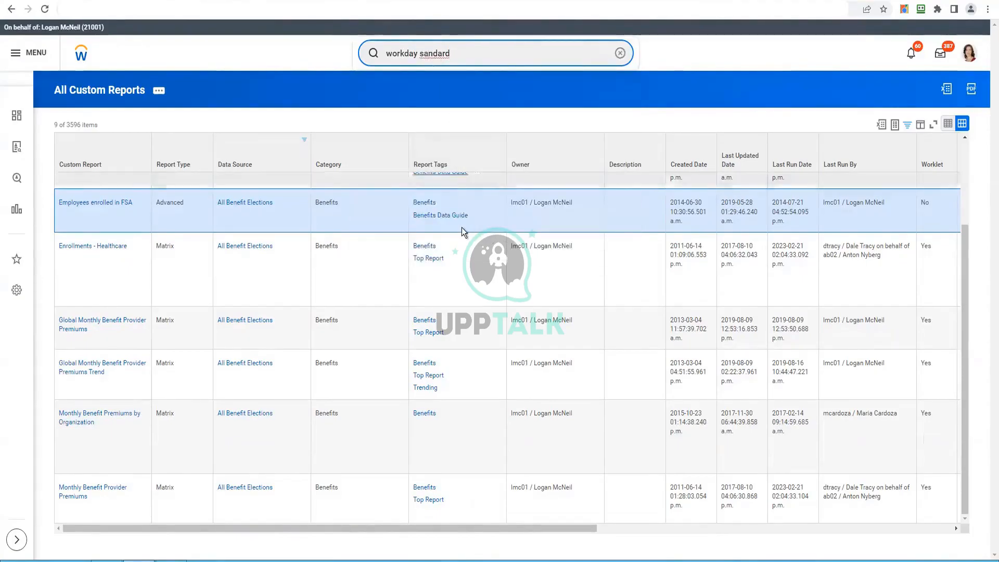
{"action": "type", "text": "t"}
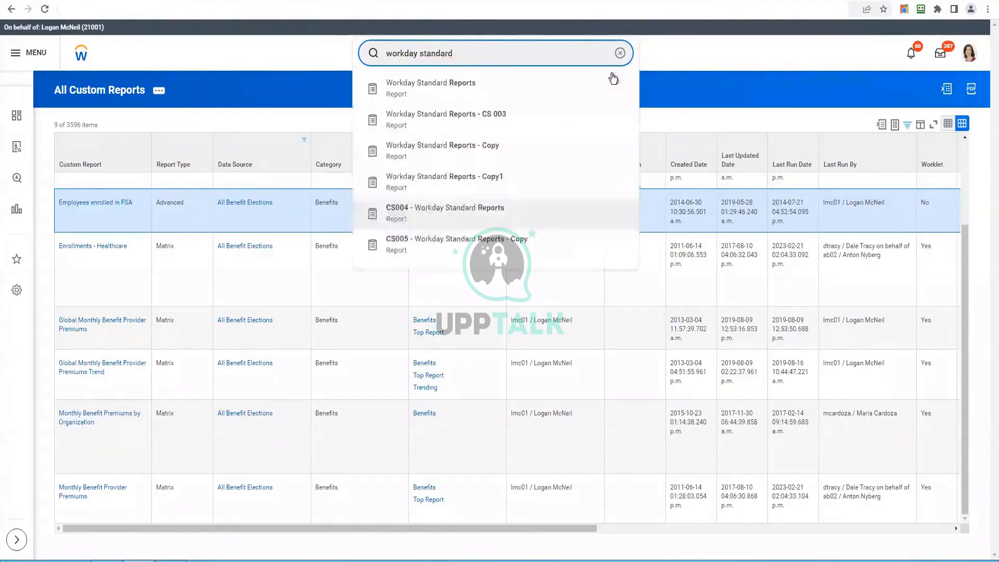
{"action": "right_click", "coordinate": [972, 60]}
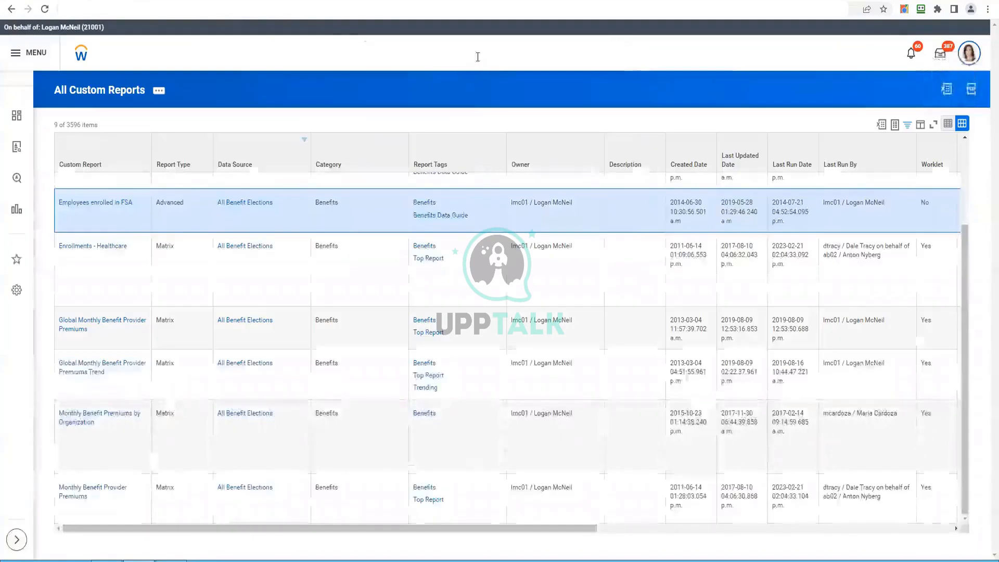
{"action": "left_click", "coordinate": [478, 56]}
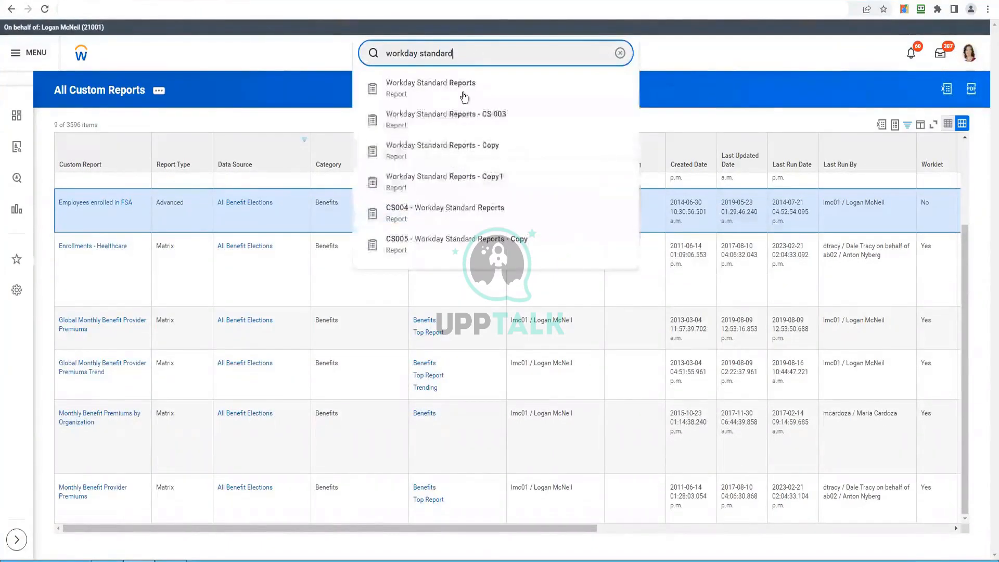
{"action": "key", "text": "Return"}
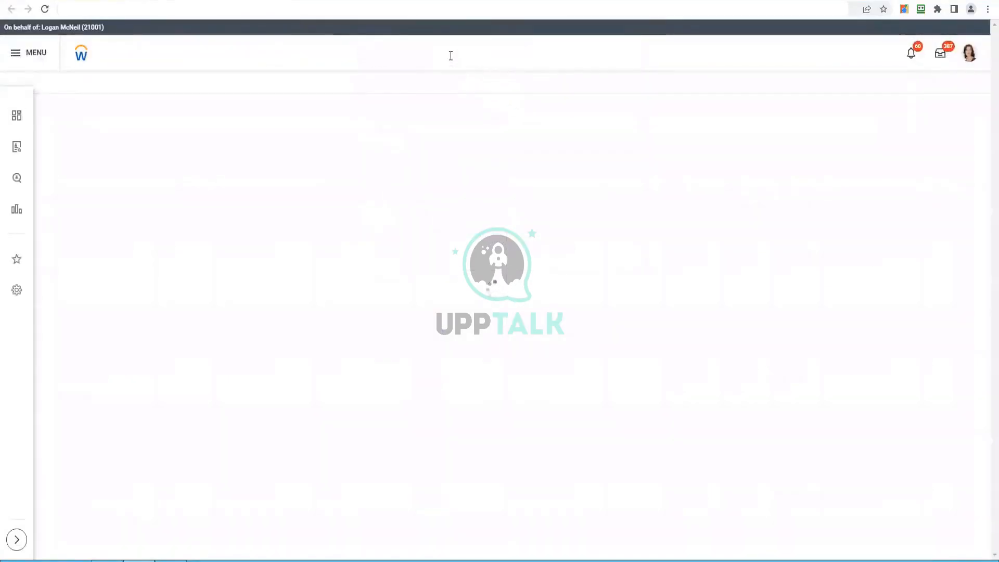
Step: Search for create custom report in the other Workday tab and start the Create Custom Report task
{"action": "left_click", "coordinate": [450, 56]}
{"action": "type", "text": "cre"}
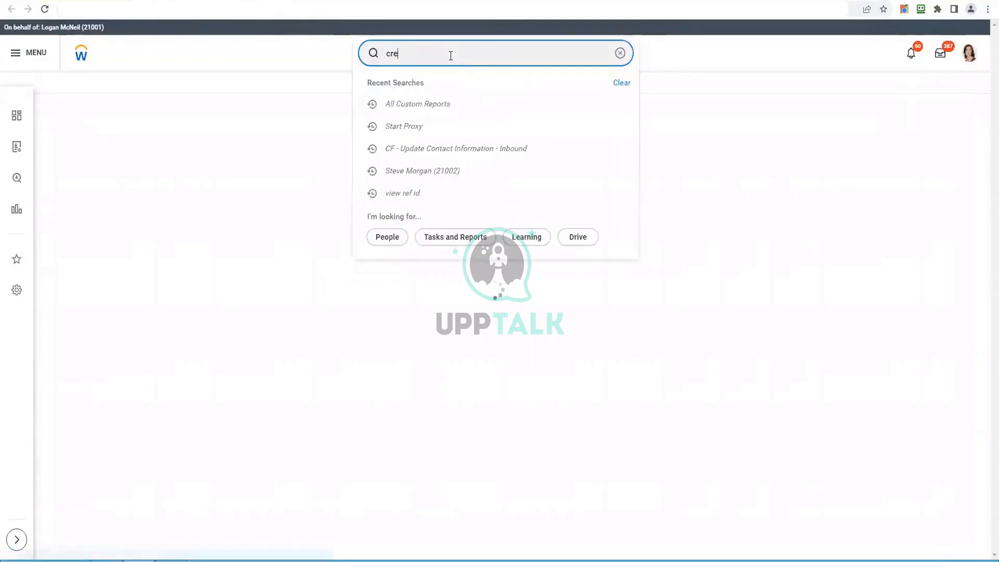
{"action": "type", "text": "ate cus"}
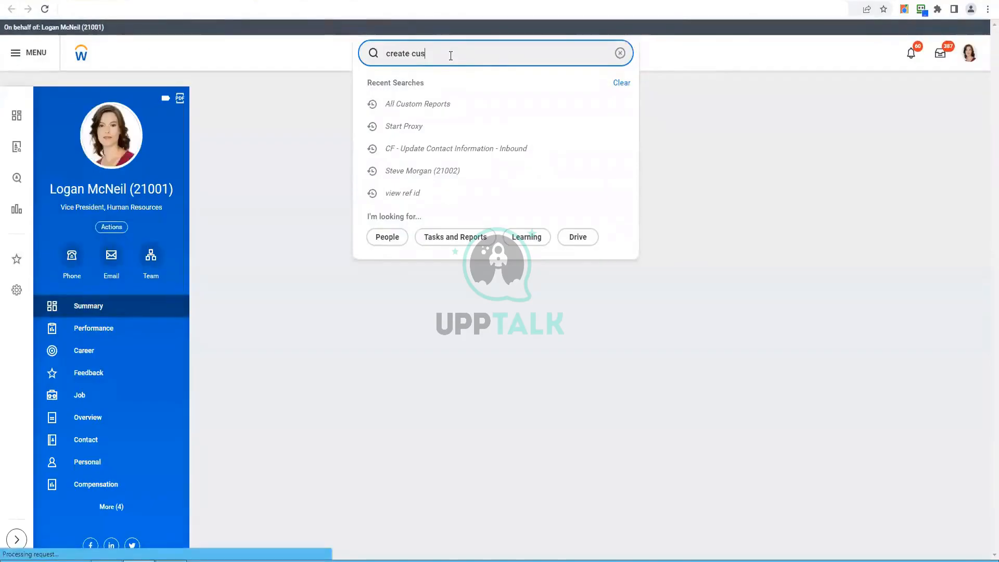
{"action": "type", "text": "tom rep"}
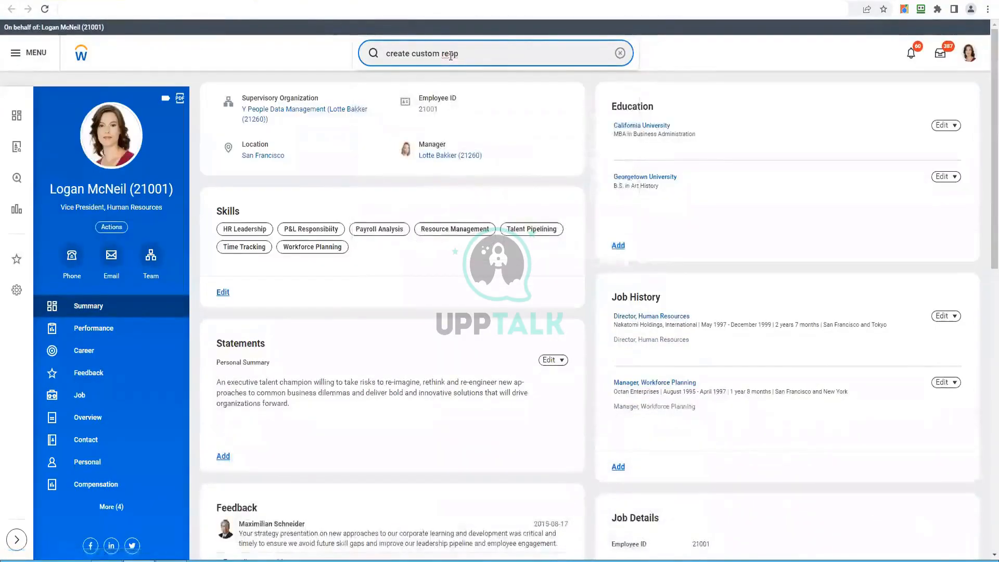
{"action": "type", "text": "or"}
{"action": "type", "text": "t"}
{"action": "key", "text": "Return"}
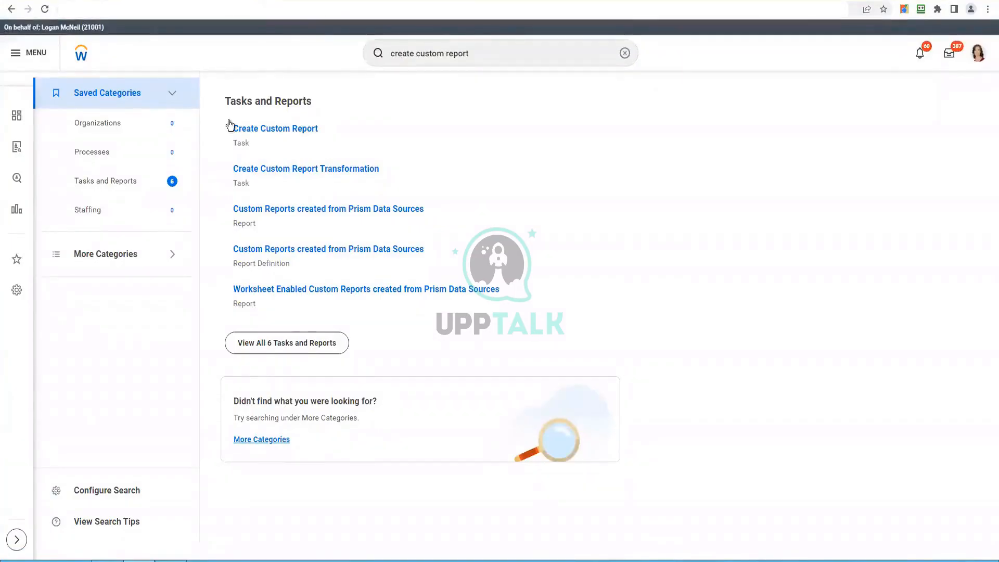
{"action": "left_click", "coordinate": [286, 136]}
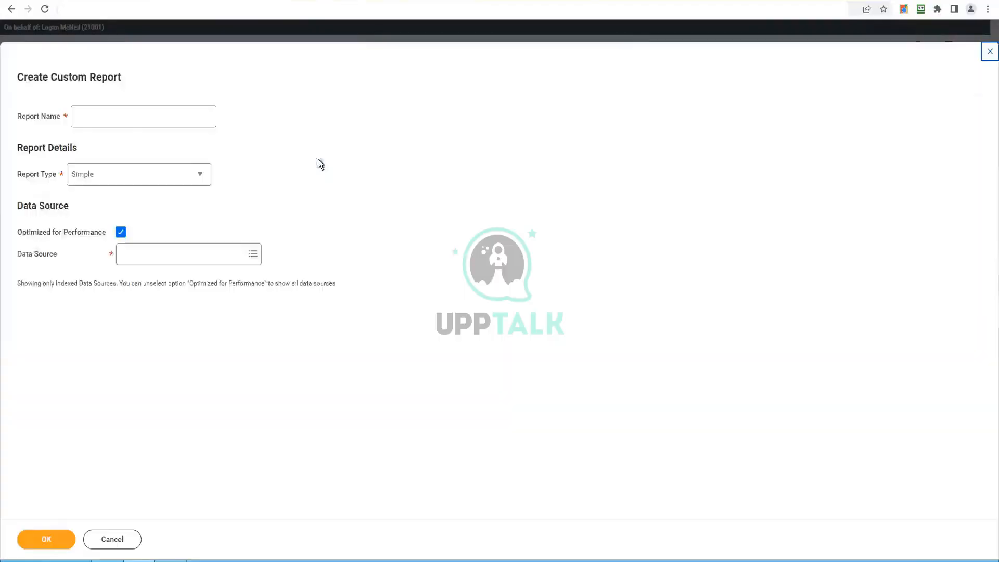
Step: Name the new report CF _ Employee Data - Test and set its type to Advanced, with Enable As Web Service off
{"action": "left_click", "coordinate": [124, 120]}
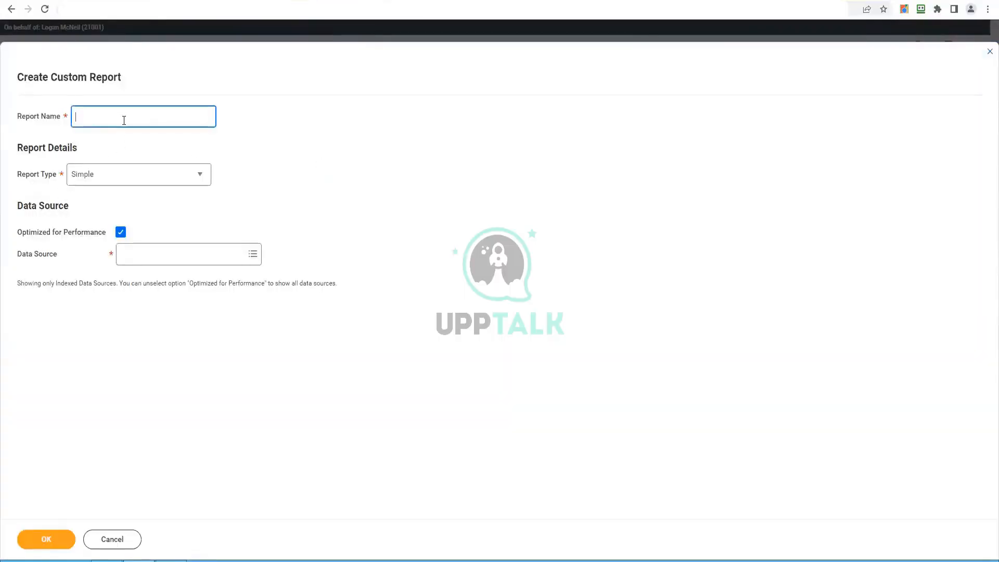
{"action": "type", "text": "CF _ Employee Data - Test"}
{"action": "key", "text": "Tab"}
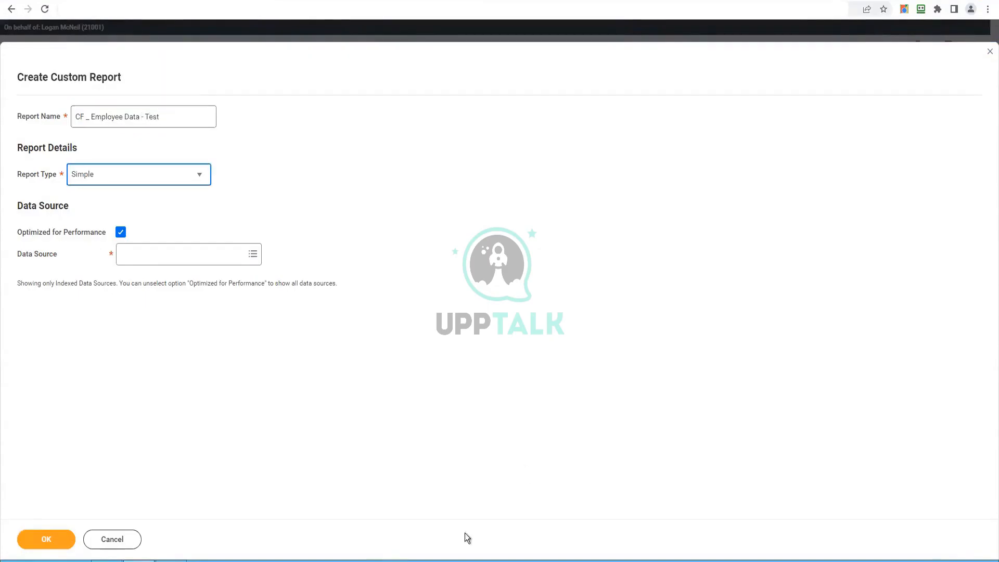
{"action": "left_click", "coordinate": [170, 176]}
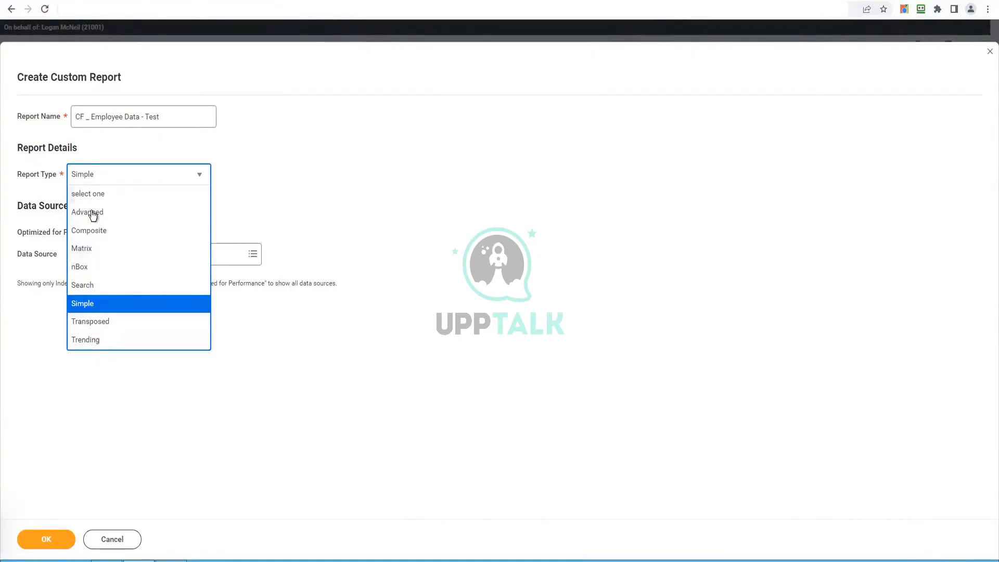
{"action": "left_click", "coordinate": [138, 215]}
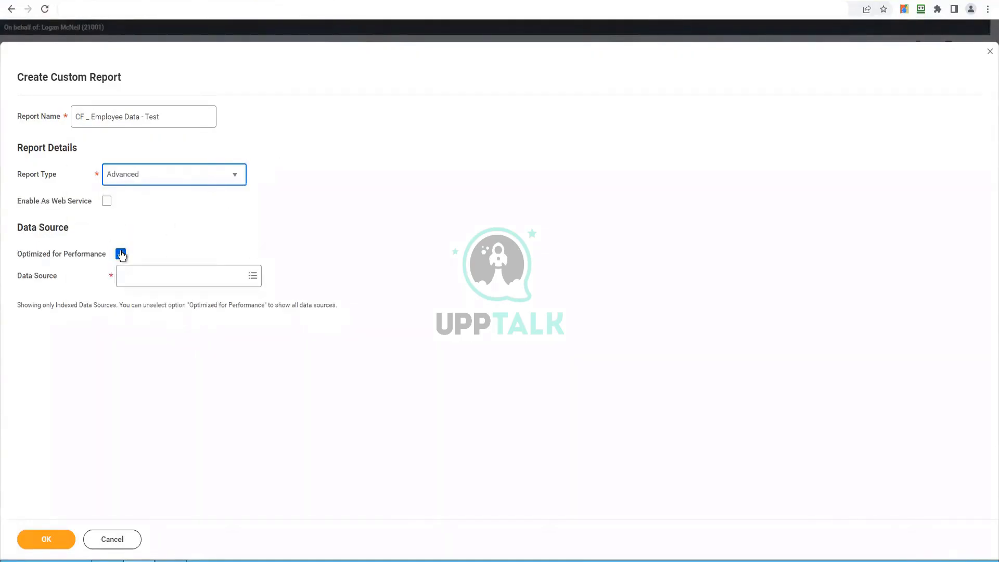
{"action": "left_click", "coordinate": [107, 201]}
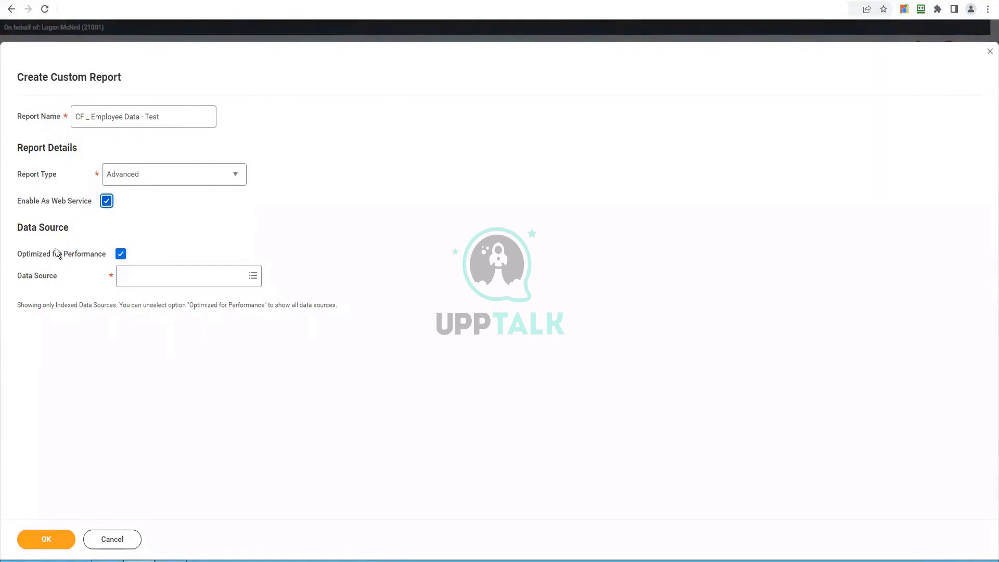
{"action": "left_click", "coordinate": [107, 201]}
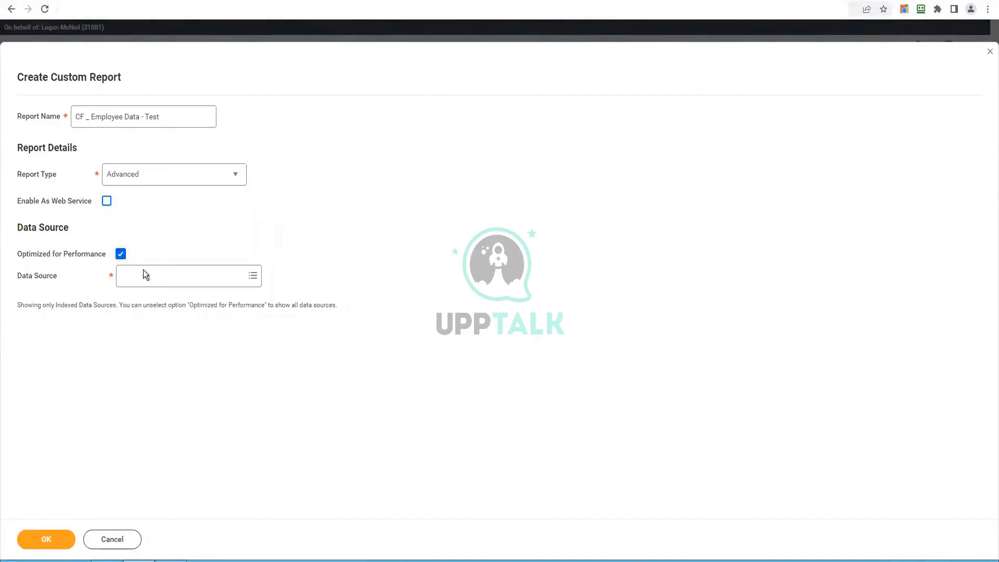
Step: Browse the available data sources by category through to the end of the list, leaving the Data Source empty
{"action": "left_click", "coordinate": [146, 283]}
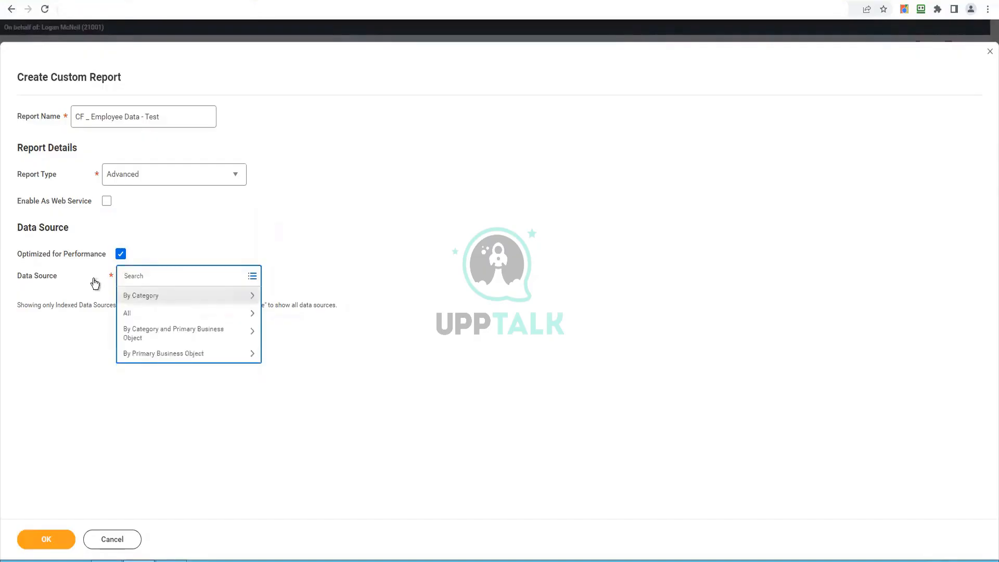
{"action": "left_click", "coordinate": [166, 300]}
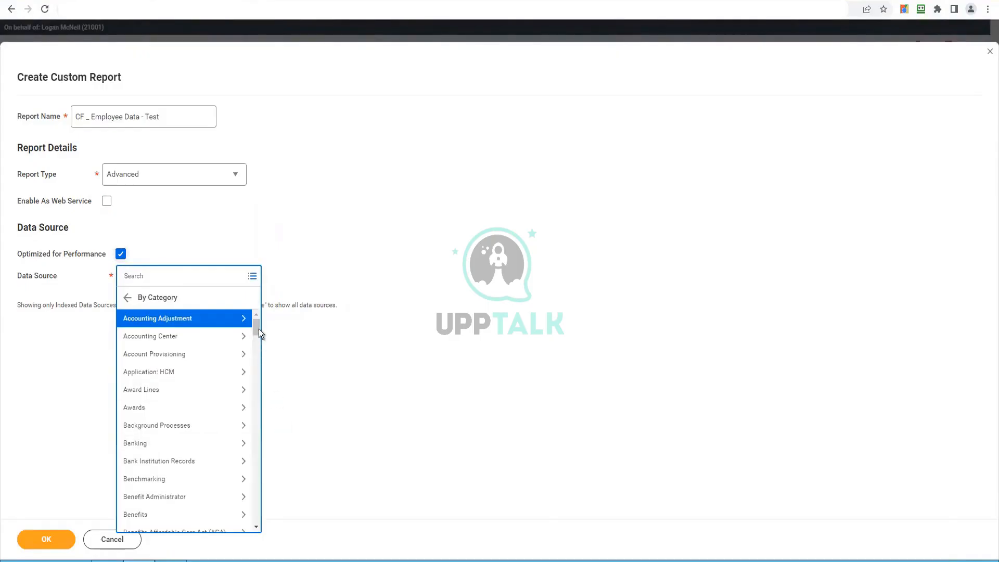
{"action": "left_click_drag", "start_coordinate": [257, 328], "coordinate": [256, 546]}
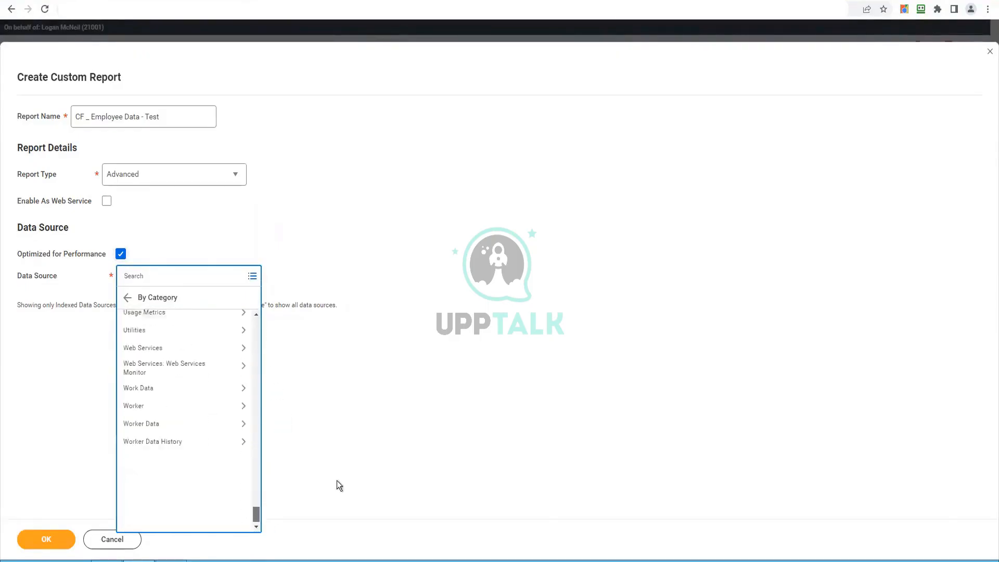
{"action": "left_click", "coordinate": [383, 454]}
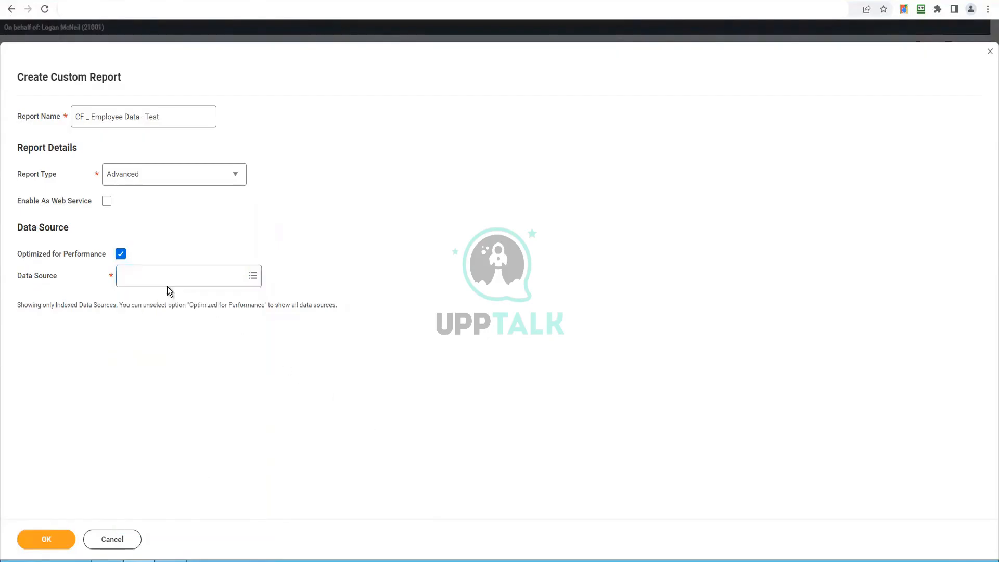
Step: Search the indexed data sources for act worker and then for worker
{"action": "left_click", "coordinate": [137, 282]}
{"action": "type", "text": "ad"}
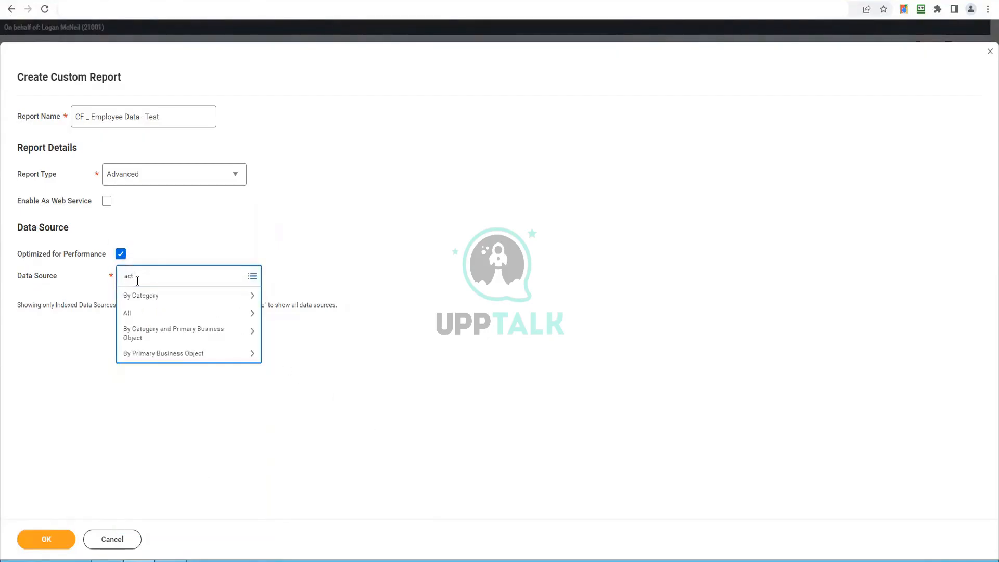
{"action": "type", "text": "t worker"}
{"action": "key", "text": "Return"}
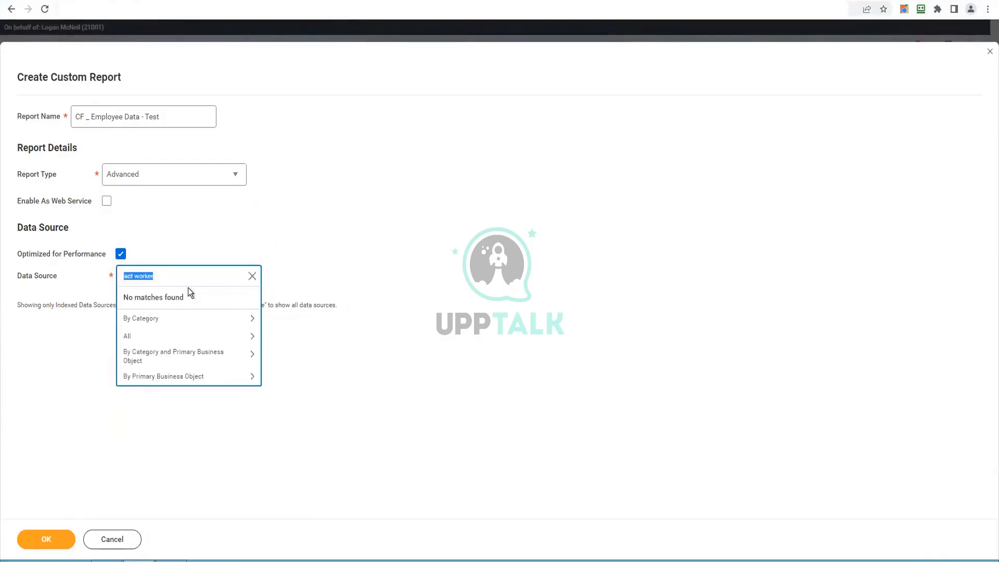
{"action": "type", "text": "worker"}
{"action": "key", "text": "Return"}
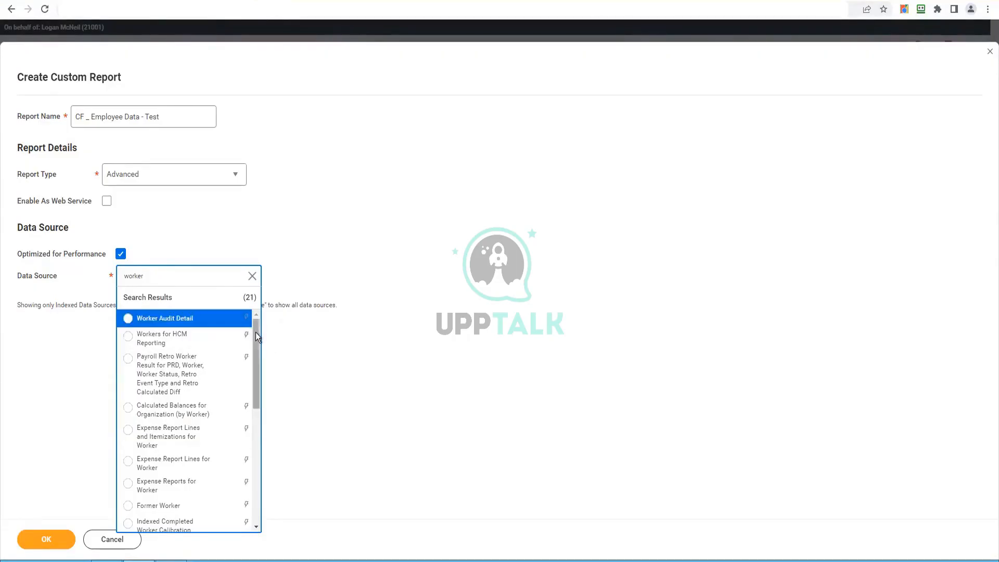
Step: Examine the details of the Worker Audit Detail, Indexed All Workers and Trended Workers data sources among the search results
{"action": "left_click_drag", "start_coordinate": [255, 336], "coordinate": [270, 305]}
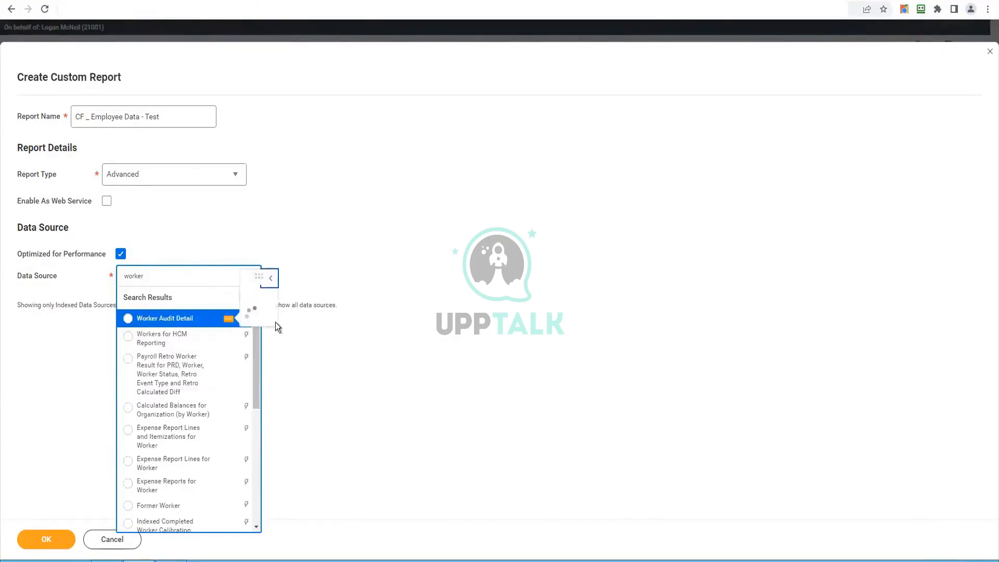
{"action": "mouse_move", "coordinate": [249, 320]}
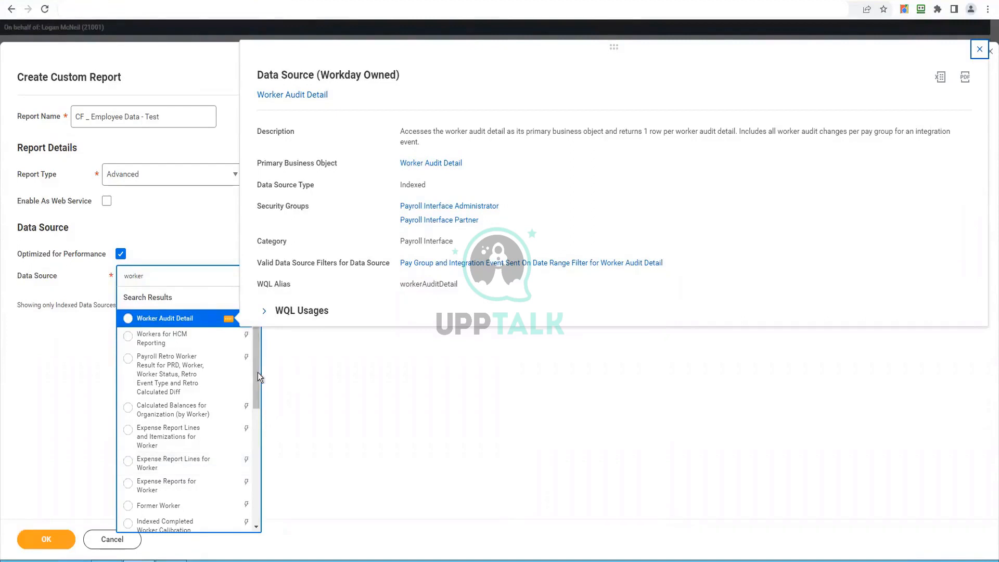
{"action": "left_click_drag", "start_coordinate": [254, 396], "coordinate": [251, 504]}
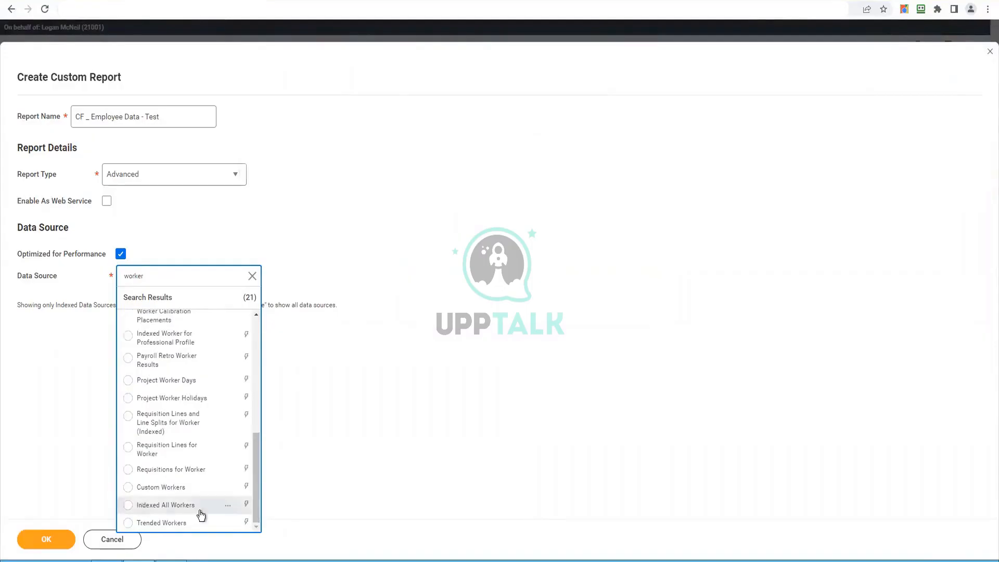
{"action": "left_click", "coordinate": [229, 507]}
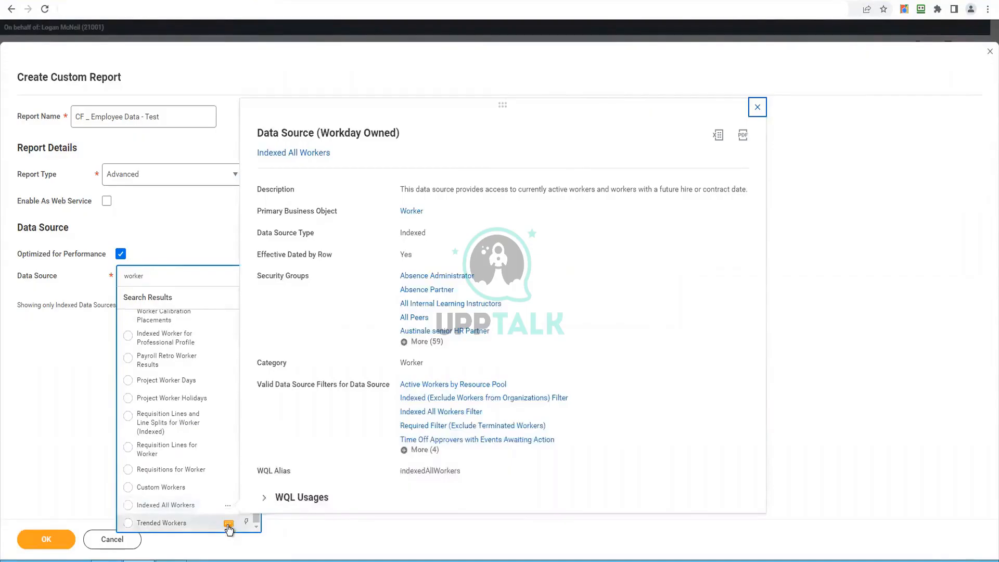
{"action": "left_click", "coordinate": [229, 524]}
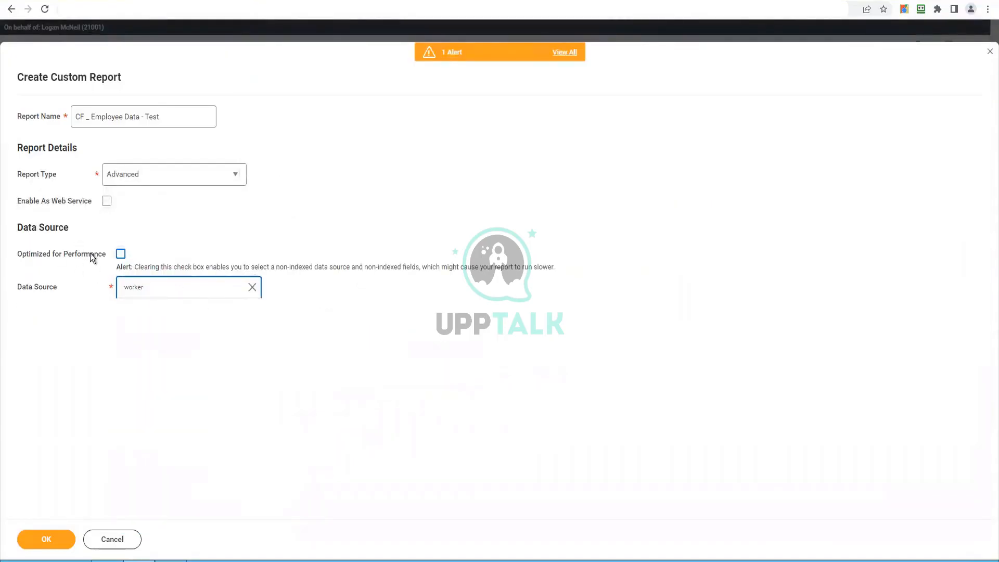
Step: With Optimized for Performance turned off, search for All act and Term and set the Data Source to All Active and Terminated Workers
{"action": "left_click", "coordinate": [203, 292]}
{"action": "double_click", "coordinate": [203, 292]}
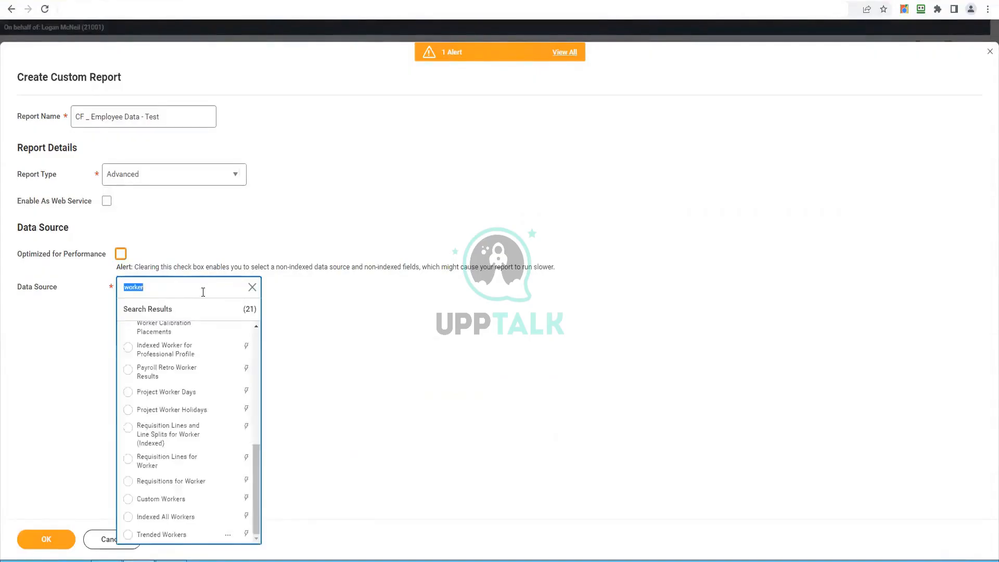
{"action": "type", "text": "All act and Term"}
{"action": "key", "text": "Return"}
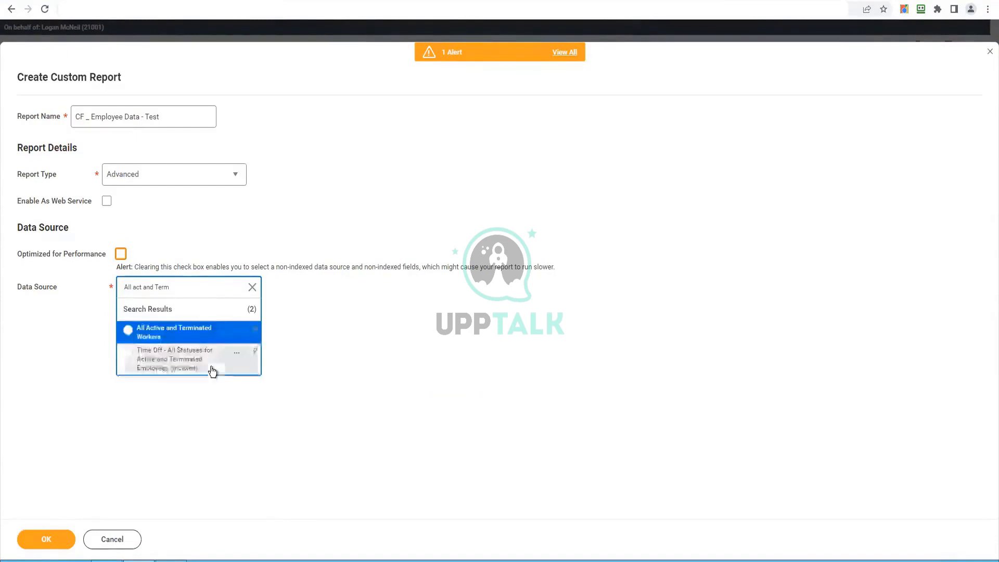
{"action": "left_click", "coordinate": [151, 333]}
{"action": "left_click", "coordinate": [329, 353]}
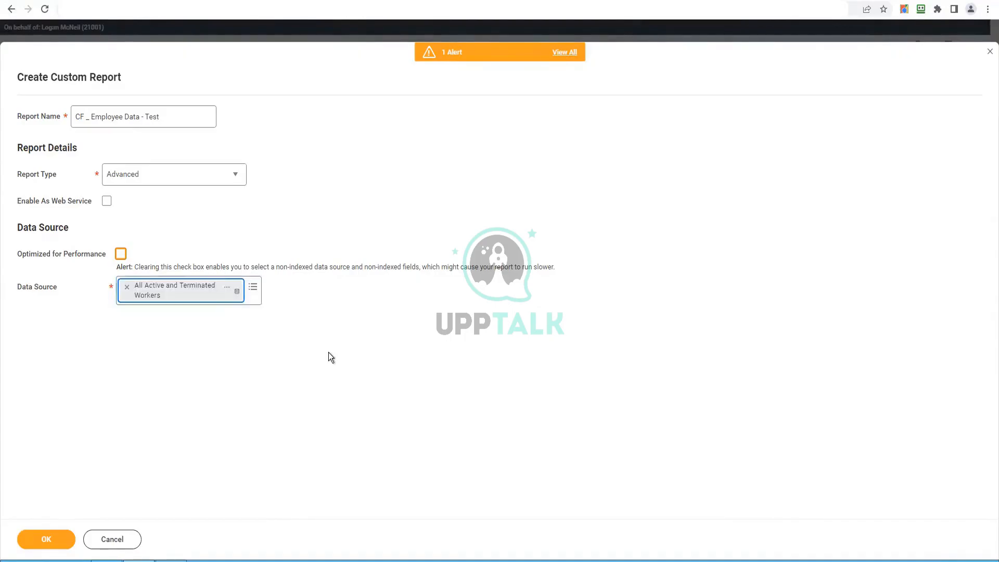
Step: Review the description of the All Active and Terminated Workers data source, then create the report definition and check its primary business object
{"action": "left_click", "coordinate": [232, 288]}
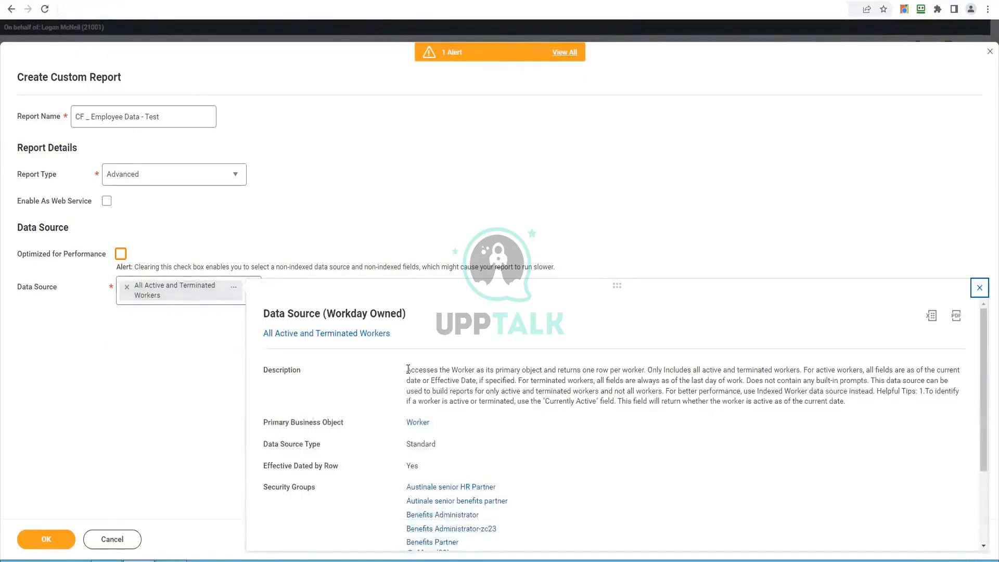
{"action": "left_click_drag", "start_coordinate": [408, 369], "coordinate": [936, 401]}
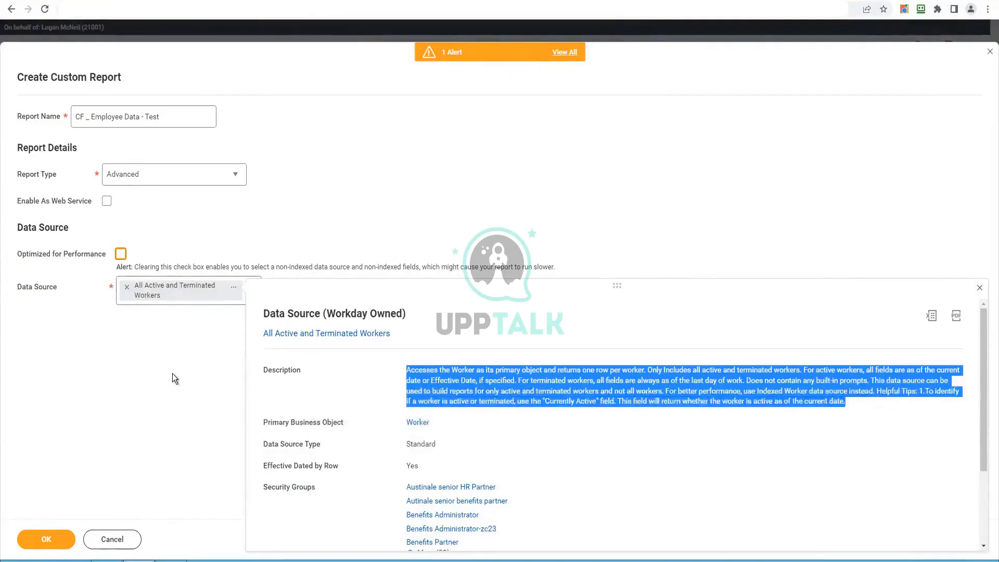
{"action": "left_click", "coordinate": [58, 537]}
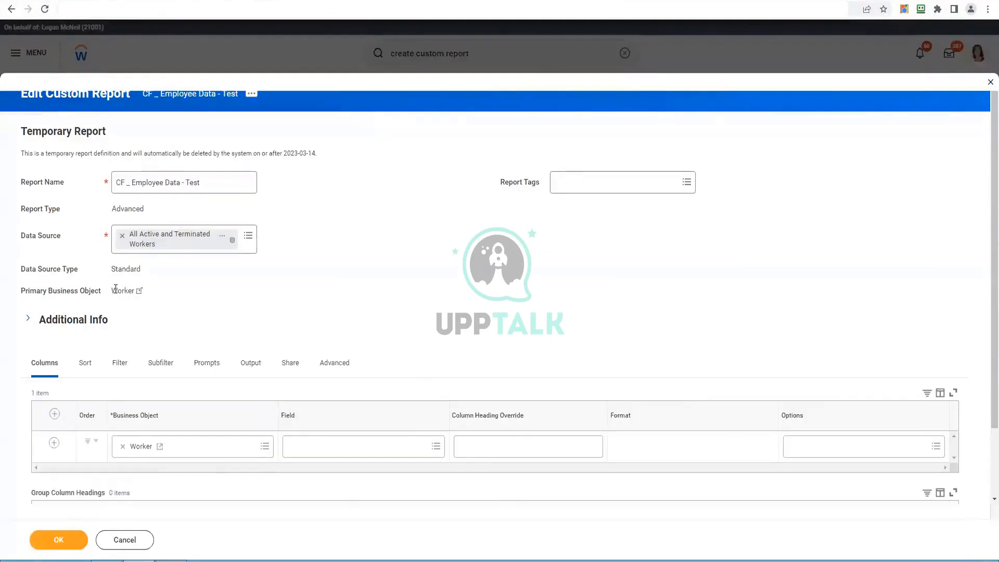
{"action": "left_click_drag", "start_coordinate": [112, 291], "coordinate": [124, 289]}
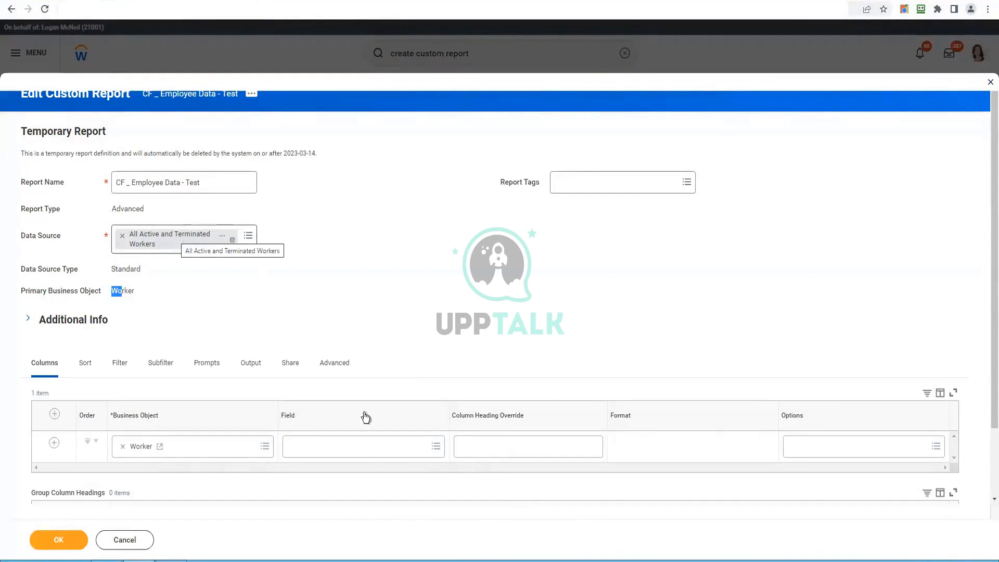
Step: Set the field of the first report column to Worker on the Worker business object
{"action": "left_click", "coordinate": [374, 454]}
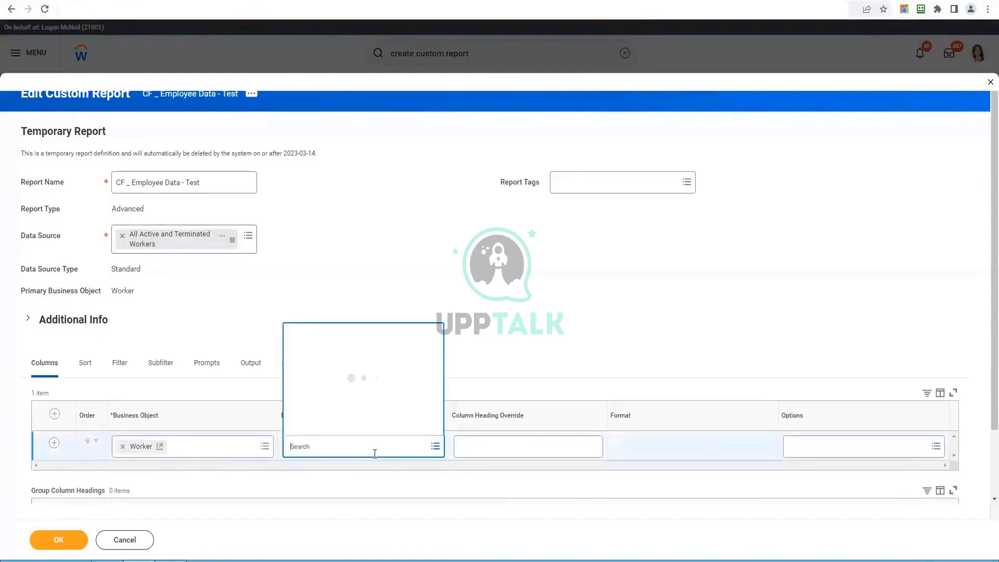
{"action": "type", "text": "Worker"}
{"action": "key", "text": "Return"}
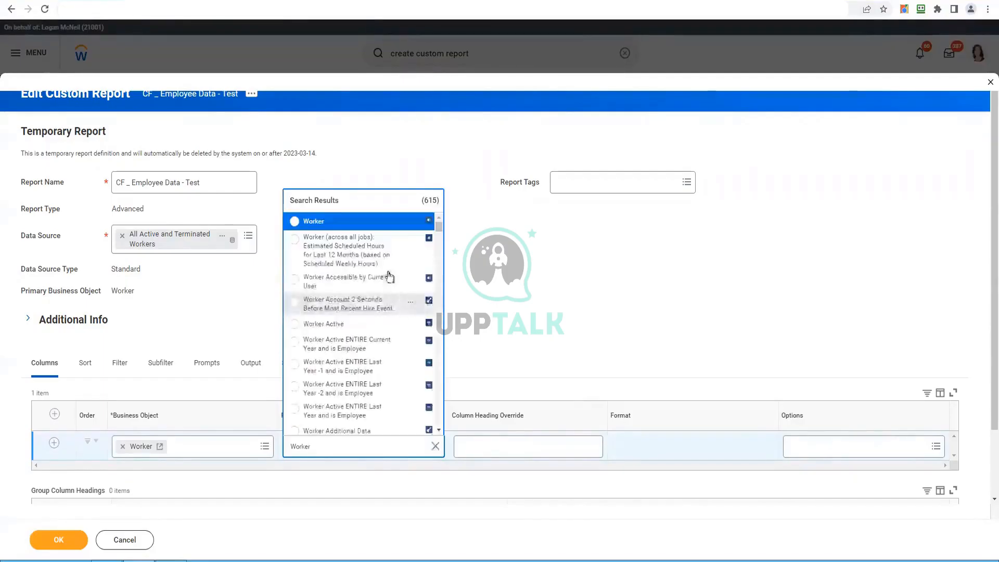
{"action": "key", "text": "Return"}
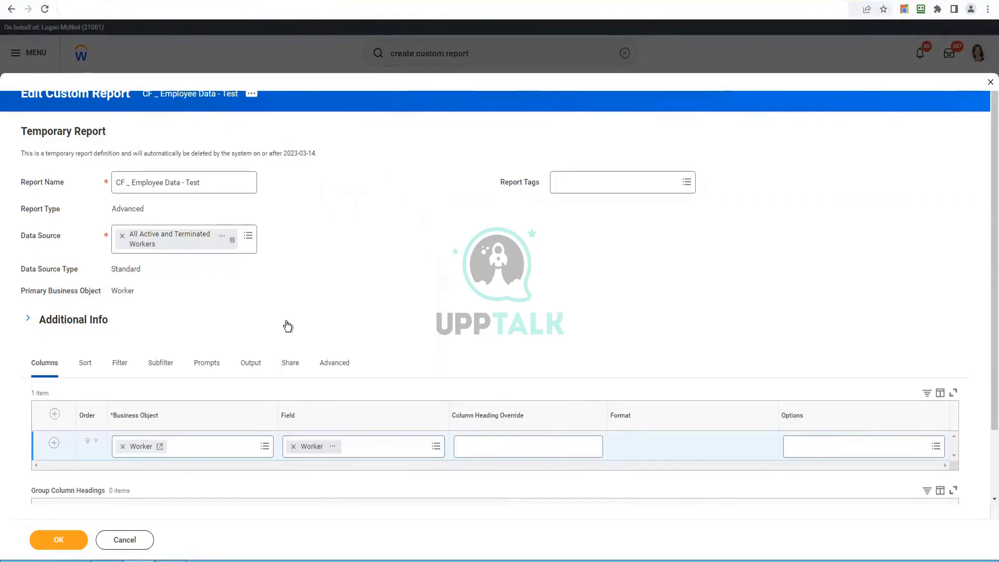
Step: Add a column above the Worker field and set its field to Employee ID
{"action": "scroll", "coordinate": [284, 328], "scroll_direction": "down", "scroll_amount": 1}
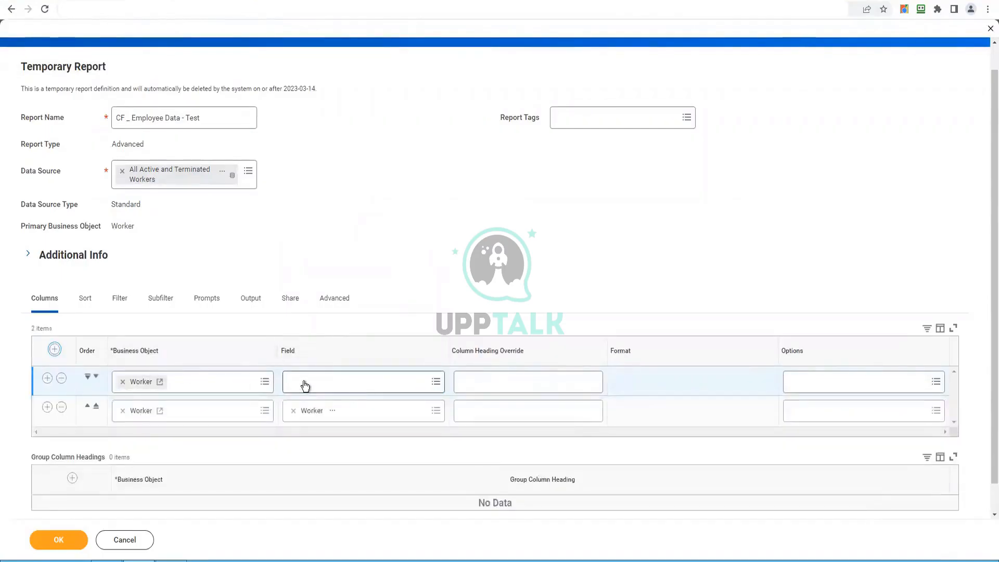
{"action": "left_click", "coordinate": [308, 383]}
{"action": "type", "text": "Emp"}
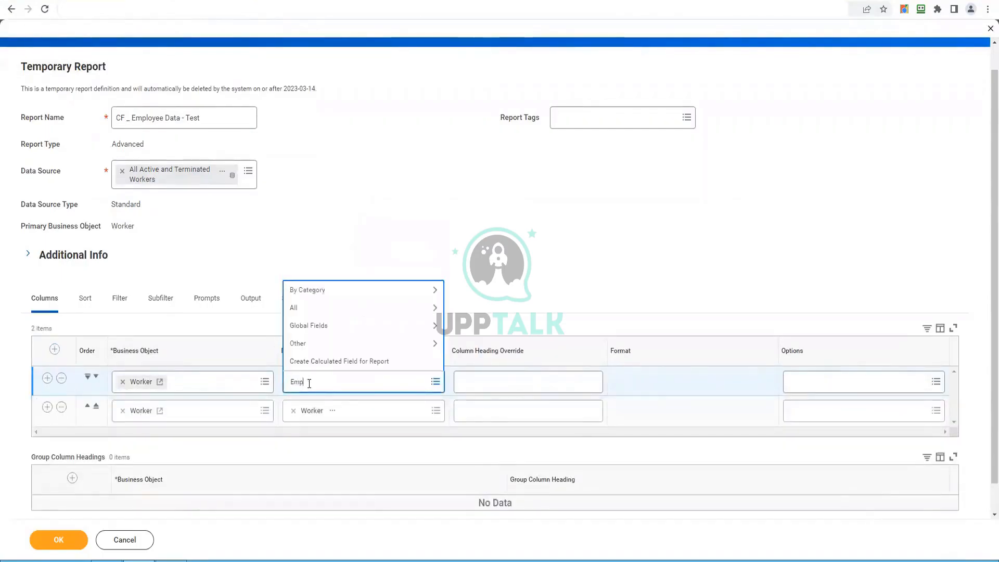
{"action": "type", "text": "loyee ID"}
{"action": "key", "text": "Return"}
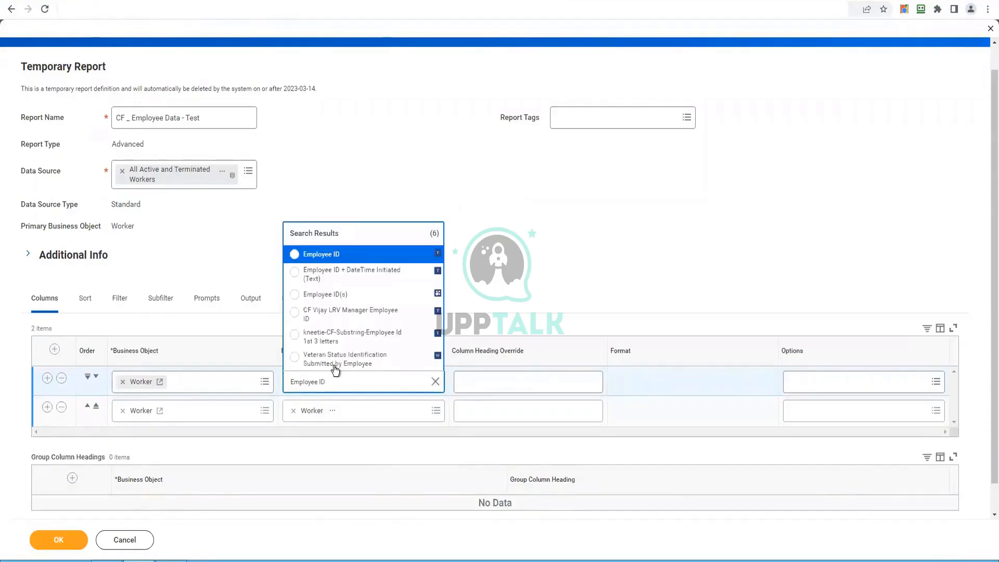
Step: Add a column below the Worker field, search the fields for Title and choose Business Title
{"action": "left_click", "coordinate": [49, 402]}
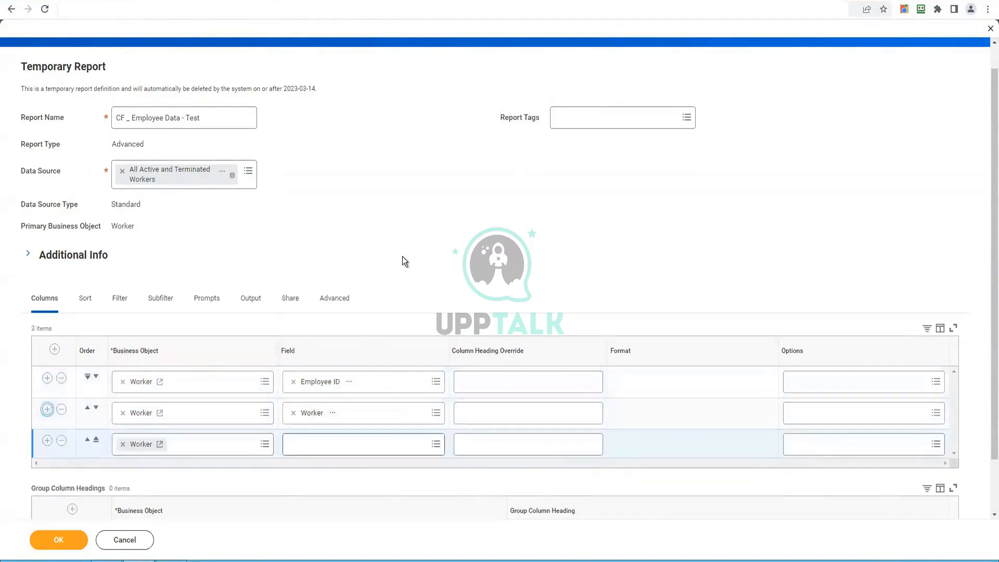
{"action": "scroll", "coordinate": [402, 256], "scroll_direction": "down", "scroll_amount": 1}
{"action": "left_click", "coordinate": [329, 385]}
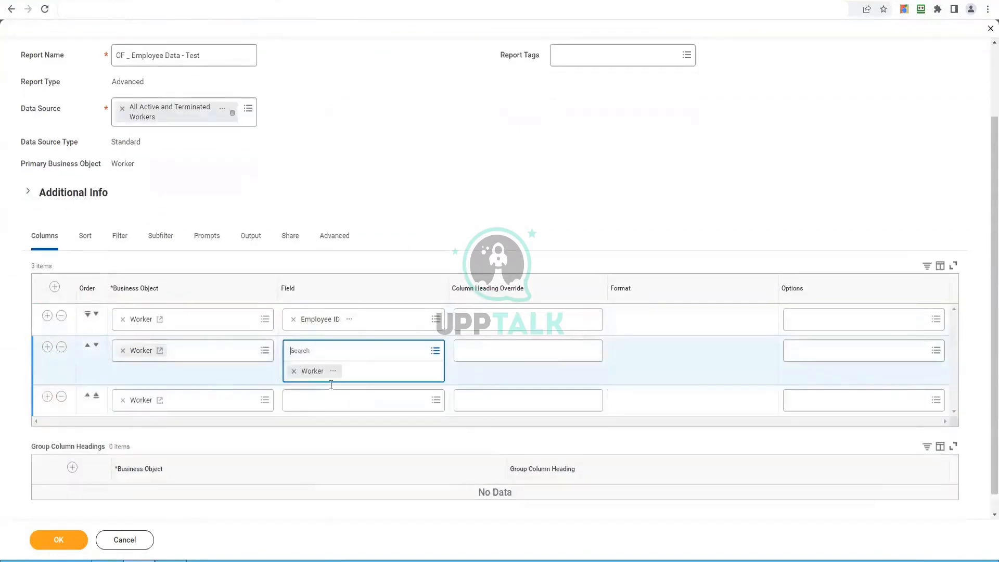
{"action": "left_click", "coordinate": [331, 385]}
{"action": "type", "text": "Title"}
{"action": "key", "text": "Return"}
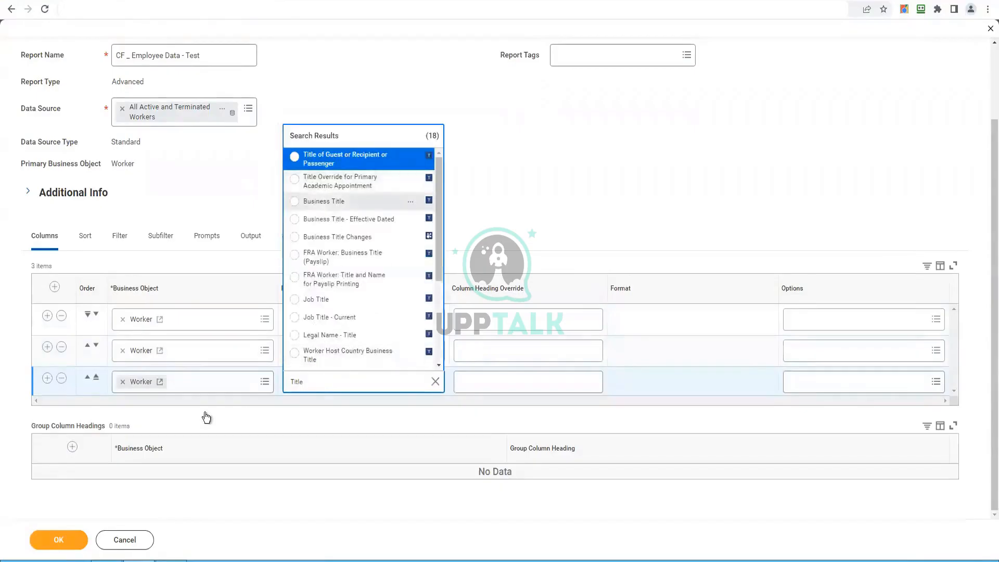
Step: Add a column below Business Title and set its field to Job Profile
{"action": "left_click", "coordinate": [47, 379]}
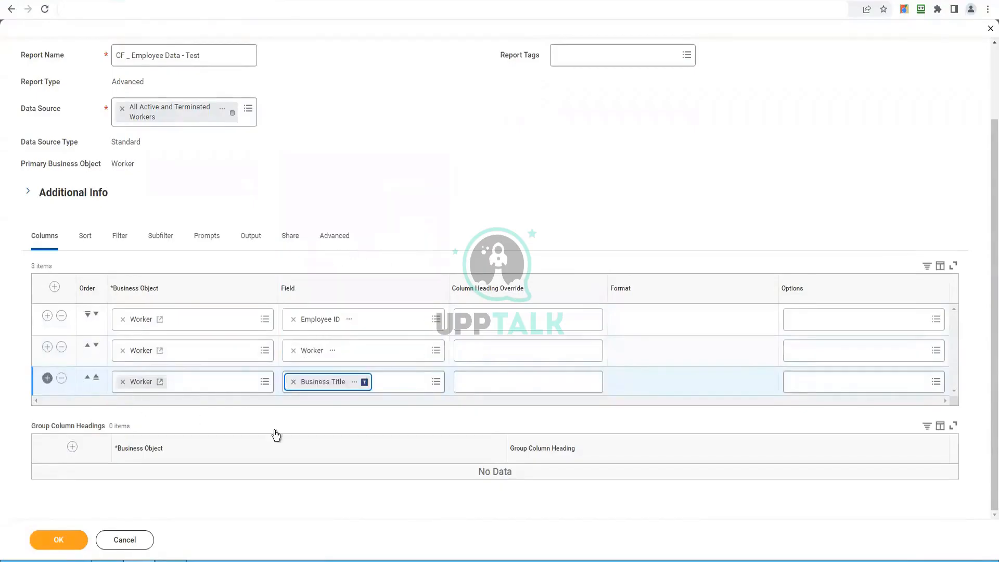
{"action": "left_click", "coordinate": [313, 409]}
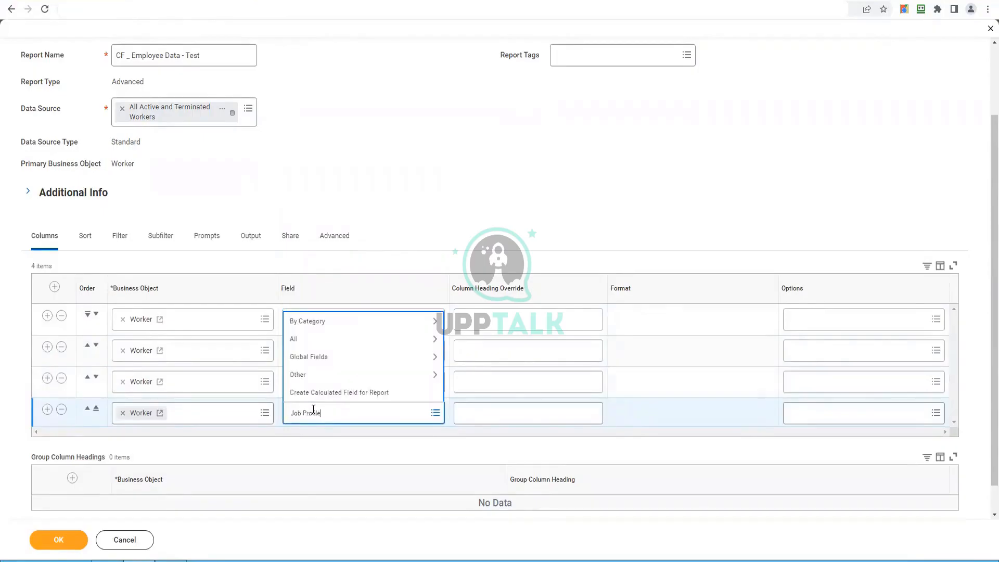
{"action": "key", "text": "Return"}
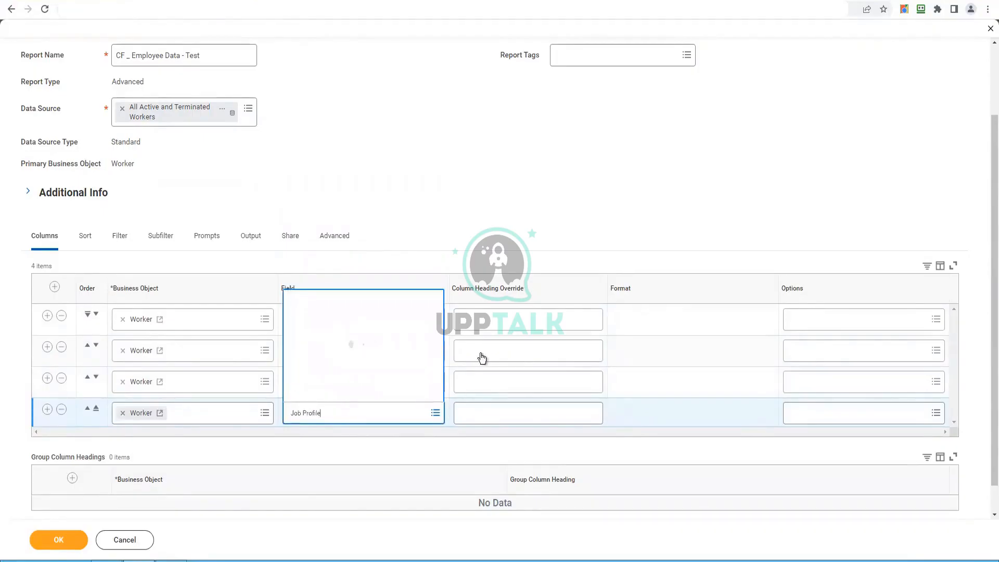
{"action": "left_click", "coordinate": [352, 195]}
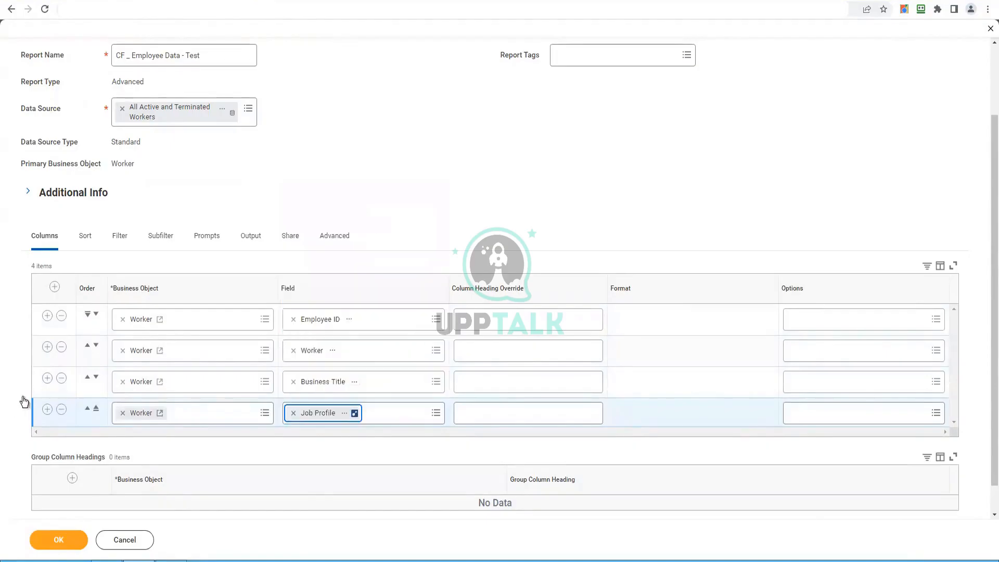
Step: Add a column below Job Profile, search for Man level, check the Management Level field's description and select that field
{"action": "left_click", "coordinate": [51, 409]}
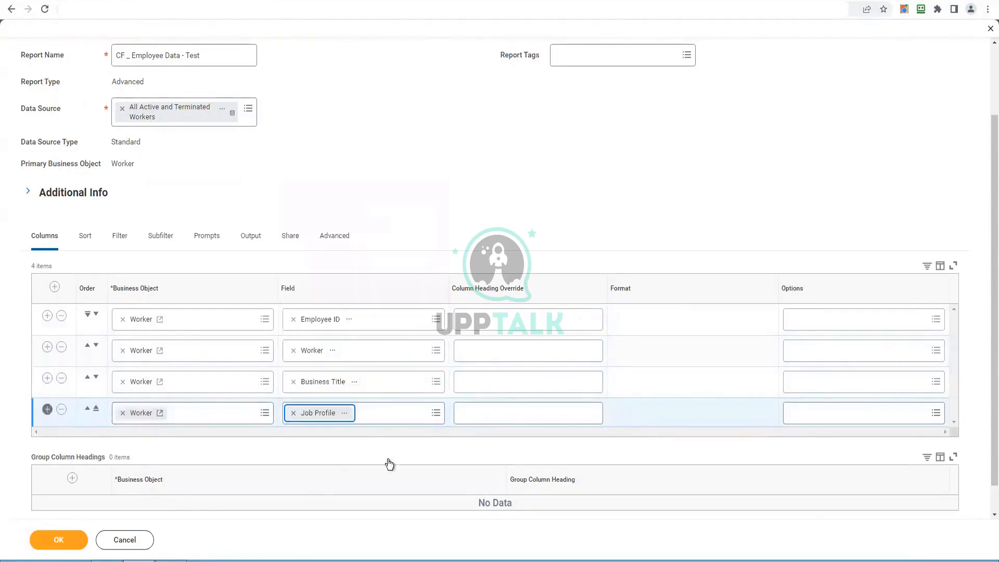
{"action": "scroll", "coordinate": [328, 451], "scroll_direction": "down", "scroll_amount": 1}
{"action": "left_click", "coordinate": [342, 385]}
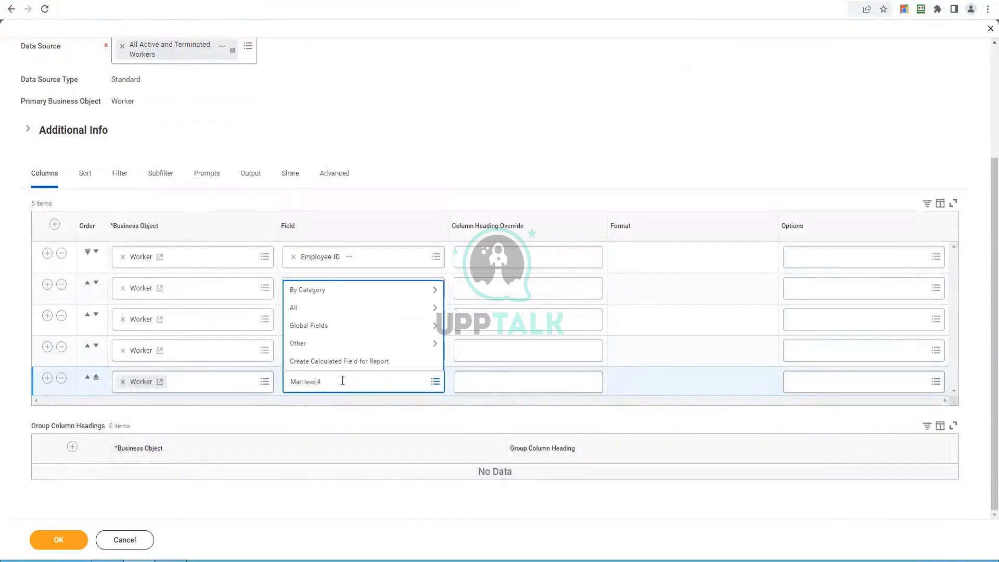
{"action": "key", "text": "Return"}
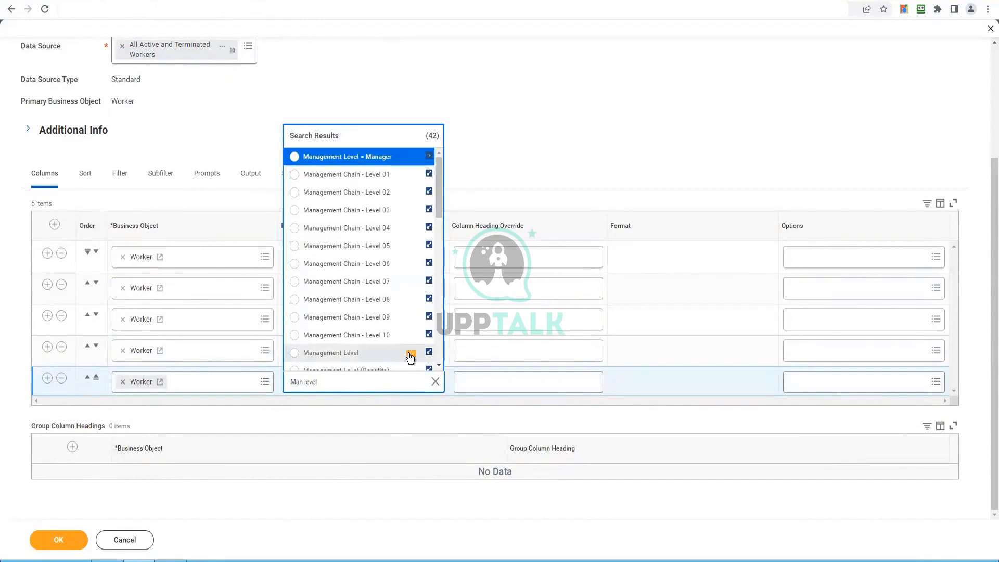
{"action": "left_click", "coordinate": [410, 355]}
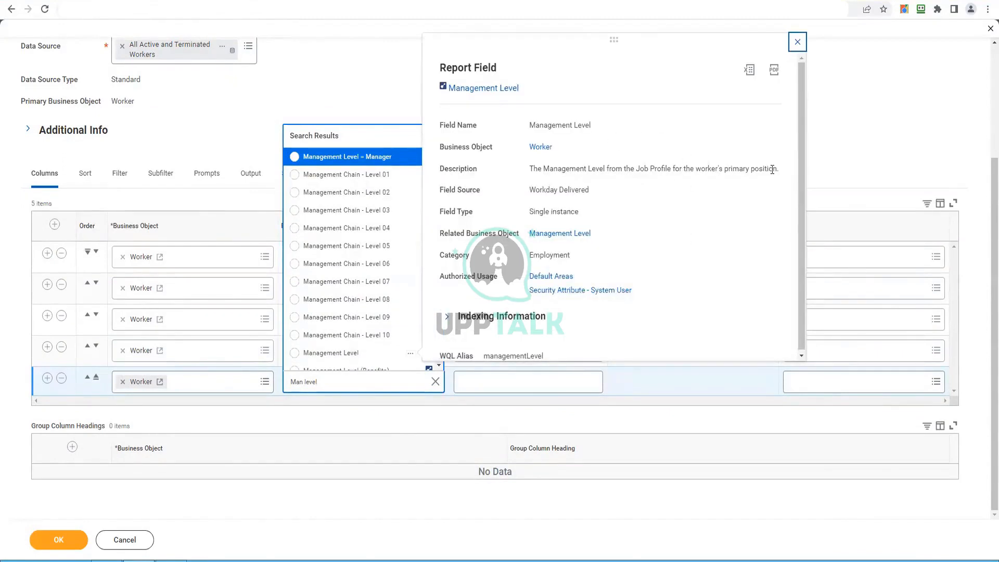
{"action": "left_click", "coordinate": [353, 354]}
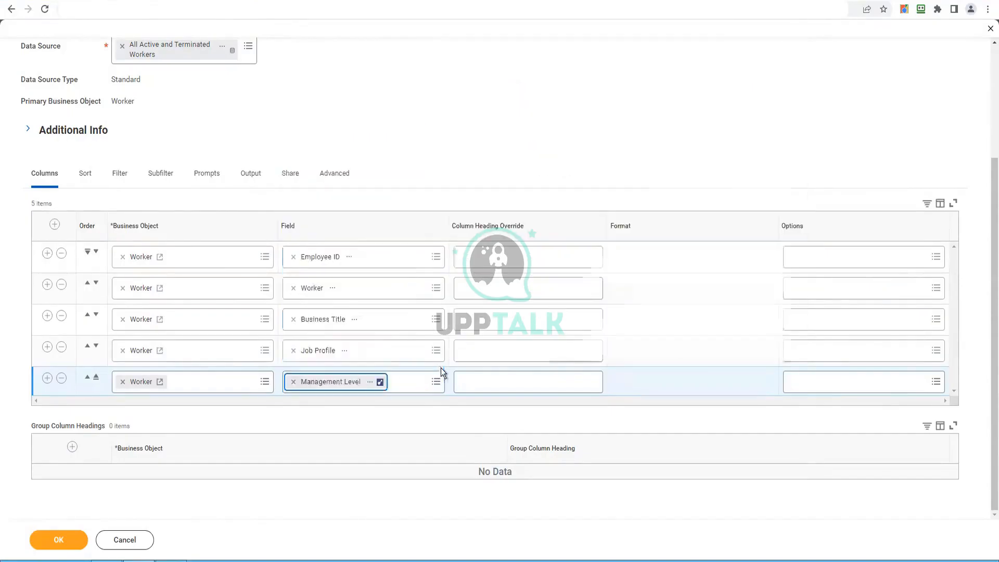
Step: Add an empty column below Management Level and another below Job Profile, setting the latter's field to Position
{"action": "left_click", "coordinate": [48, 378]}
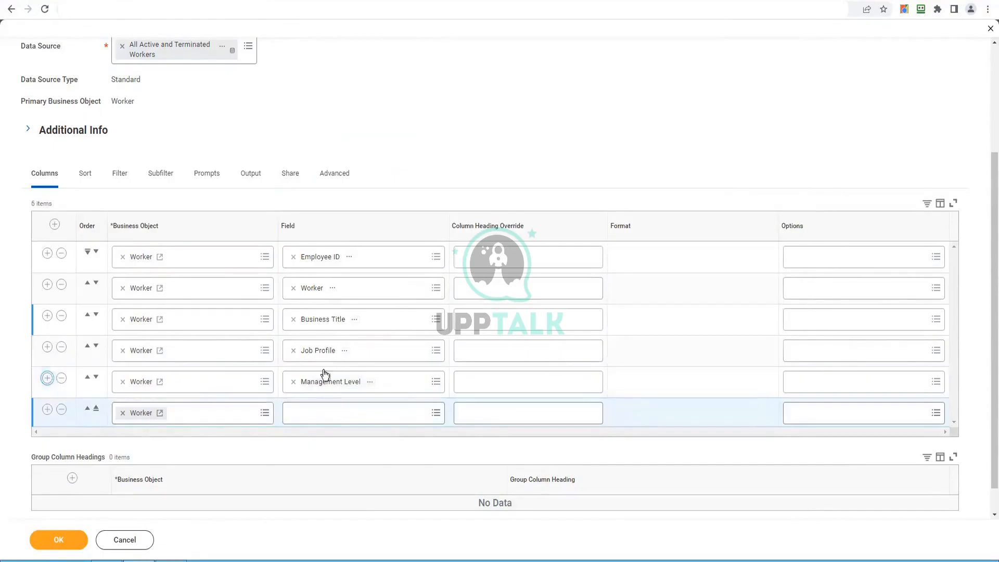
{"action": "left_click", "coordinate": [47, 347]}
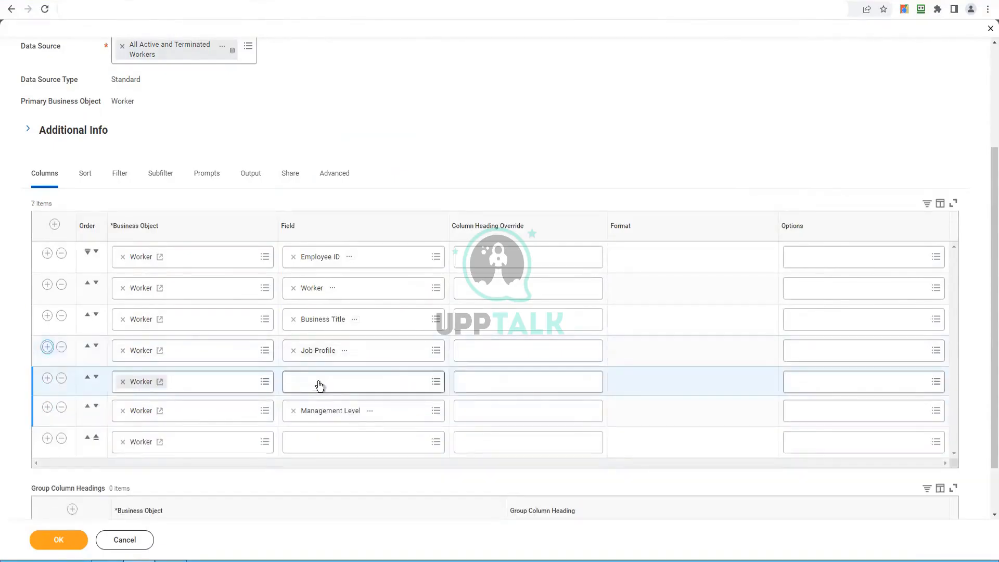
{"action": "left_click", "coordinate": [320, 382]}
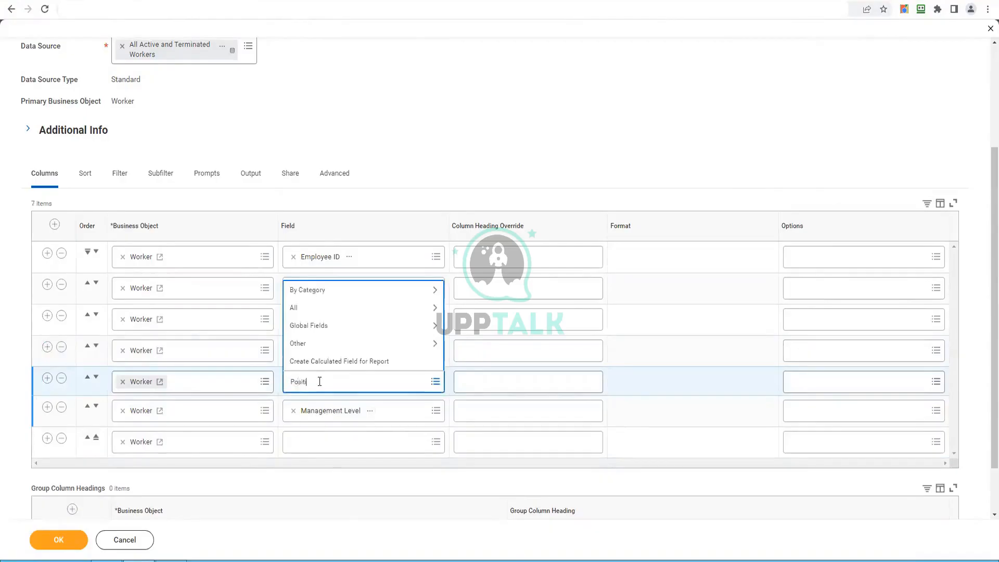
{"action": "key", "text": "Return"}
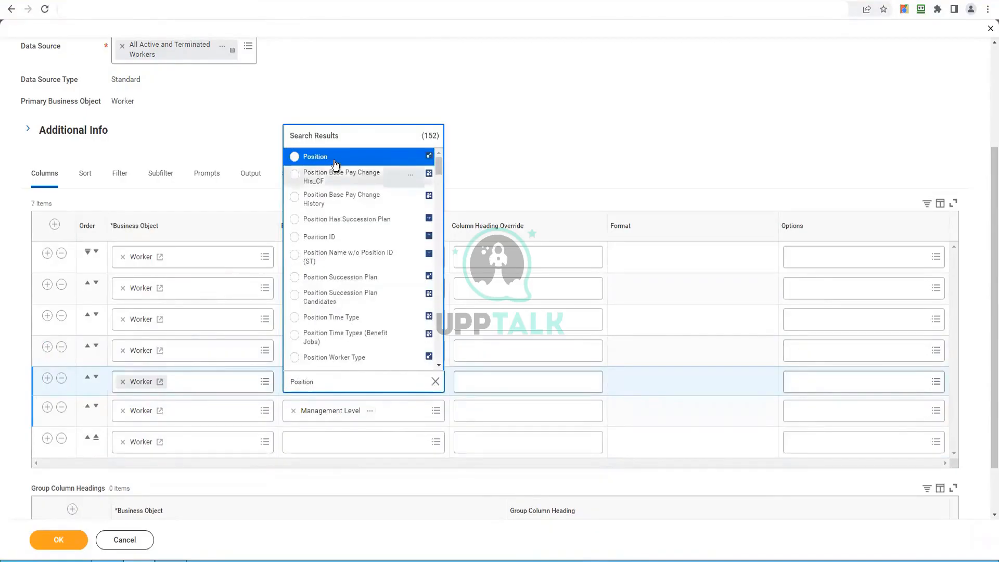
{"action": "key", "text": "Return"}
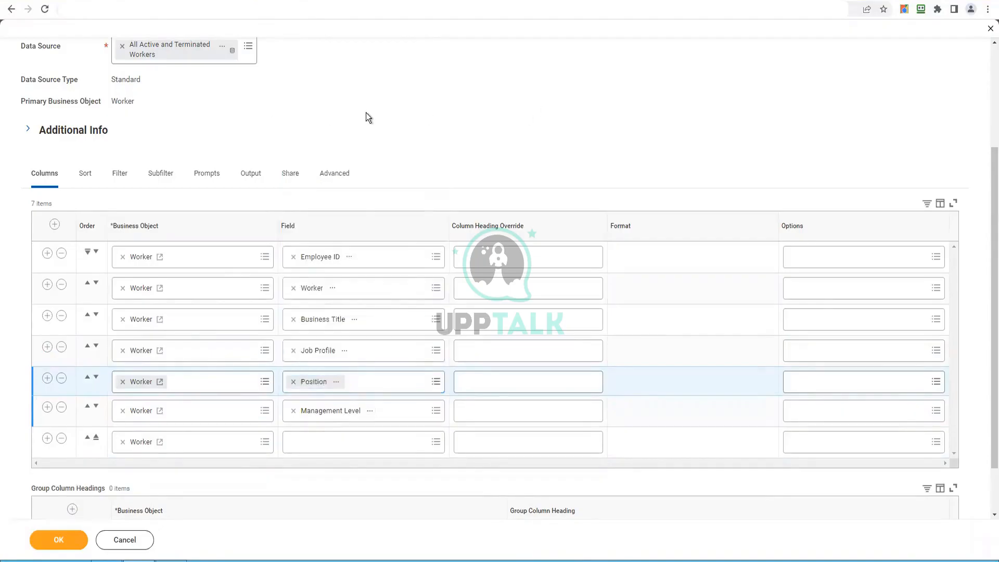
Step: Search the fields for Worker manager in the empty column below Management Level and choose Worker's Manager
{"action": "scroll", "coordinate": [368, 115], "scroll_direction": "down", "scroll_amount": 1}
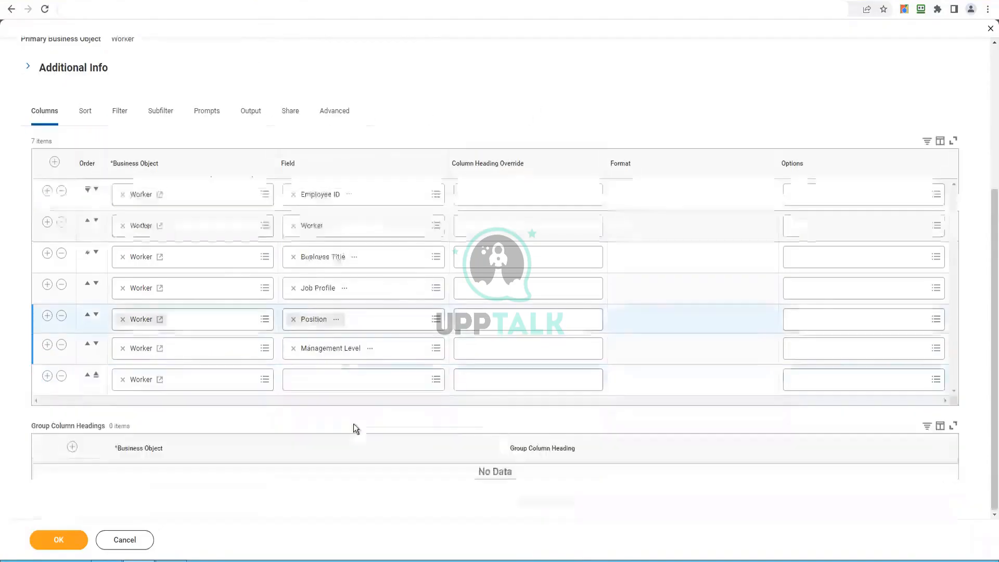
{"action": "left_click", "coordinate": [302, 385]}
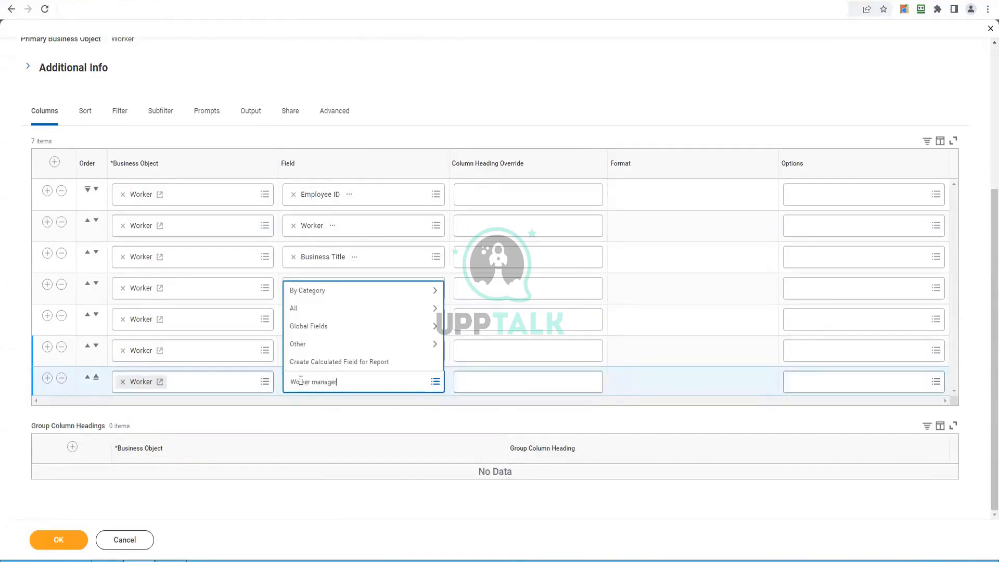
{"action": "key", "text": "Return"}
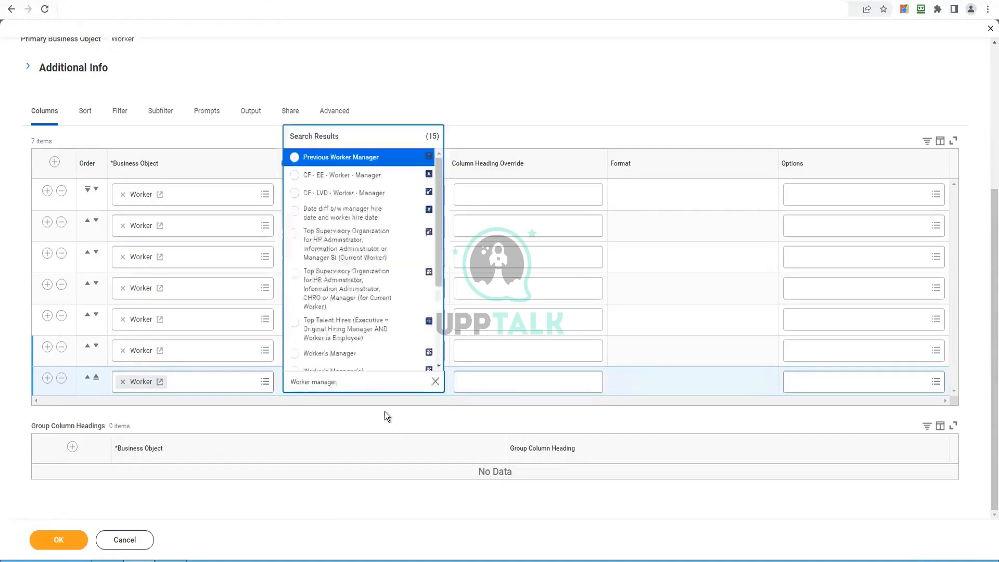
{"action": "scroll", "coordinate": [345, 334], "scroll_direction": "down", "scroll_amount": 1}
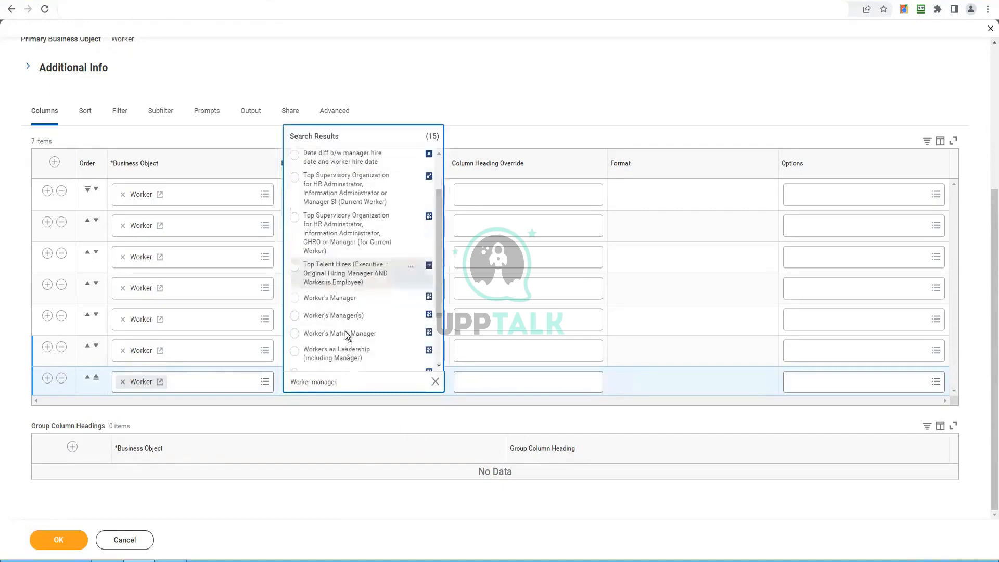
{"action": "left_click", "coordinate": [341, 302]}
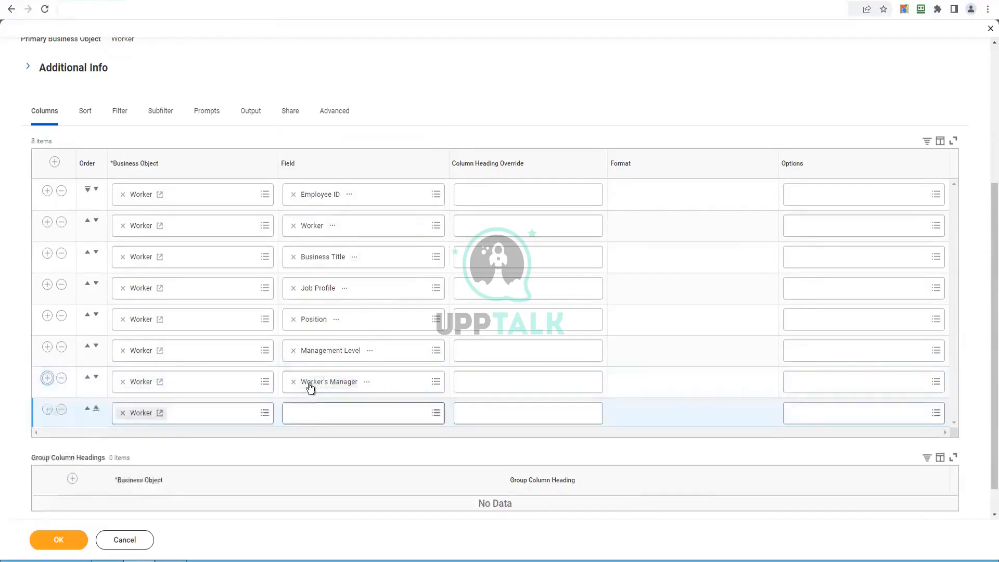
Step: Set the field of the empty column below Worker's Manager to Supervisory Organization
{"action": "left_click", "coordinate": [306, 382]}
{"action": "type", "text": "Supervisory"}
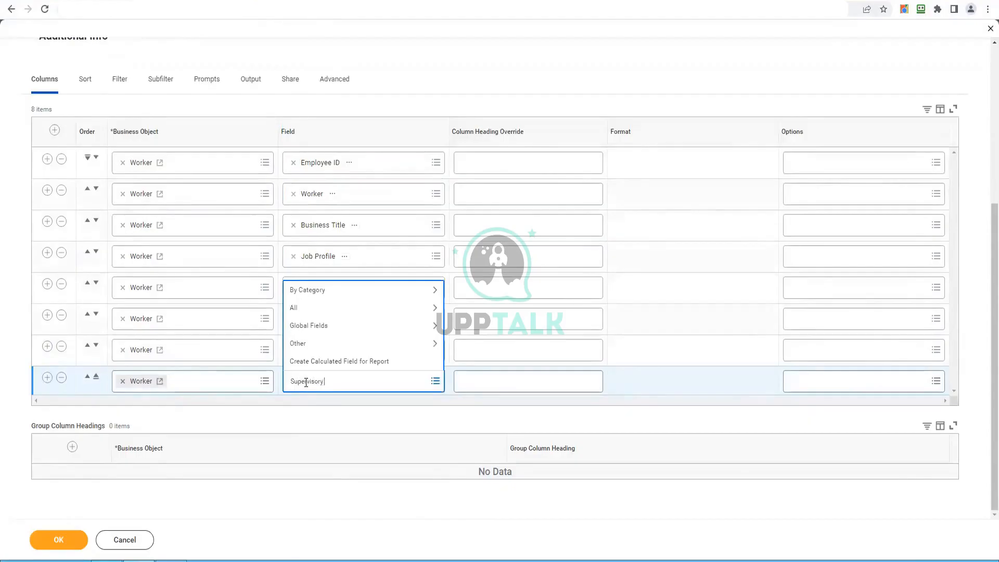
{"action": "type", "text": " Organization"}
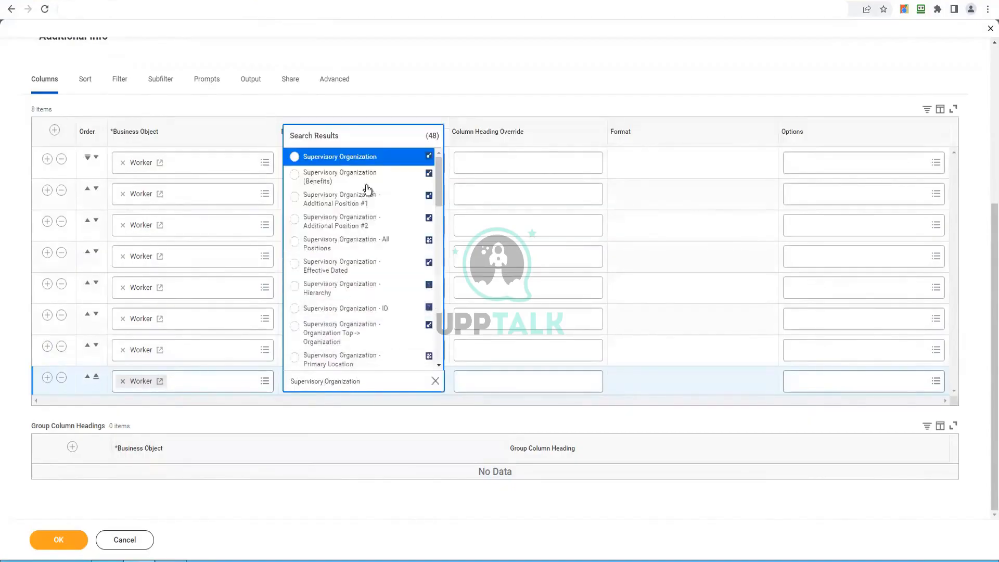
{"action": "left_click", "coordinate": [364, 159]}
Step: Add a column below Supervisory Organization and set its field to Cost Center
{"action": "left_click", "coordinate": [47, 378]}
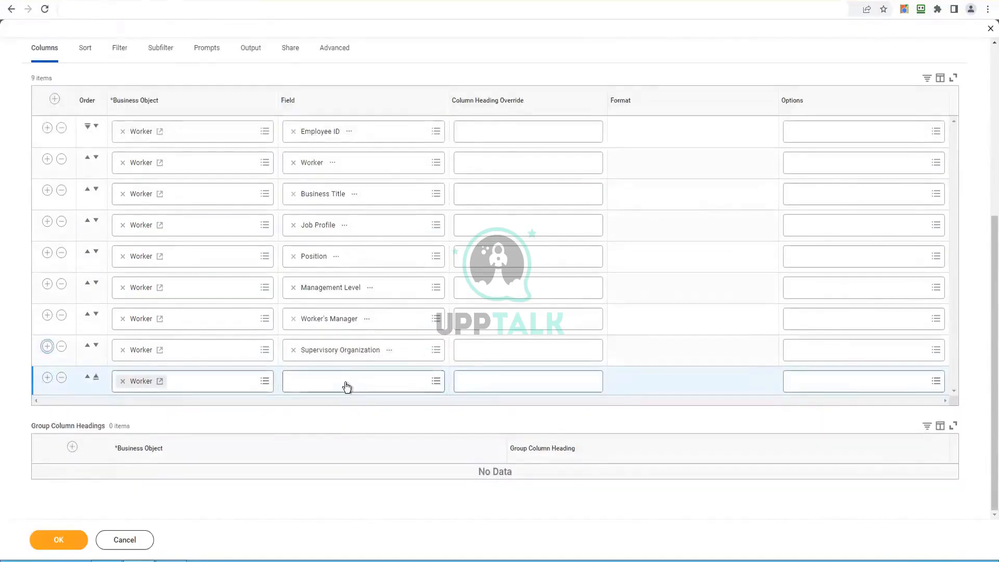
{"action": "left_click", "coordinate": [345, 383]}
{"action": "type", "text": "Cost Cente"}
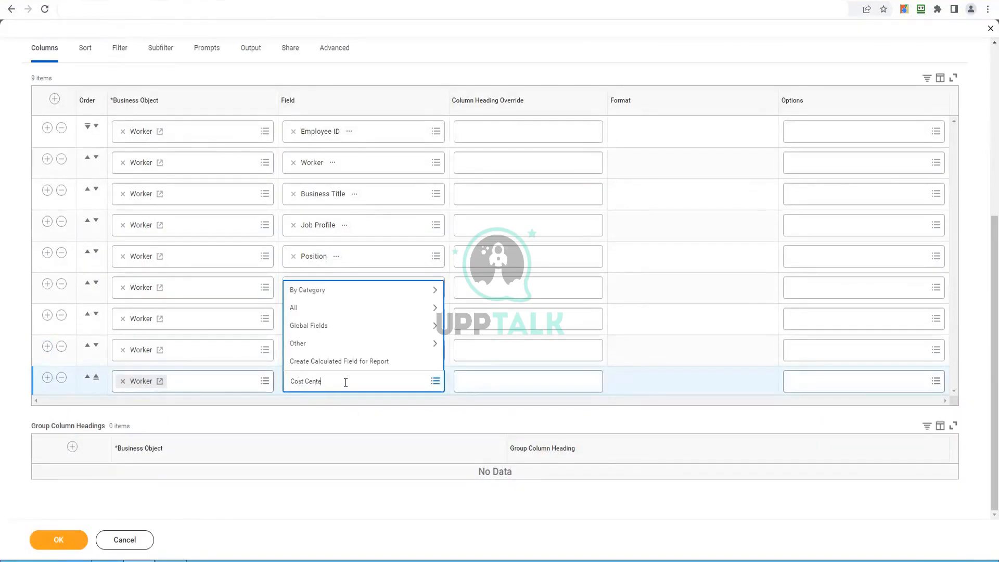
{"action": "type", "text": "r"}
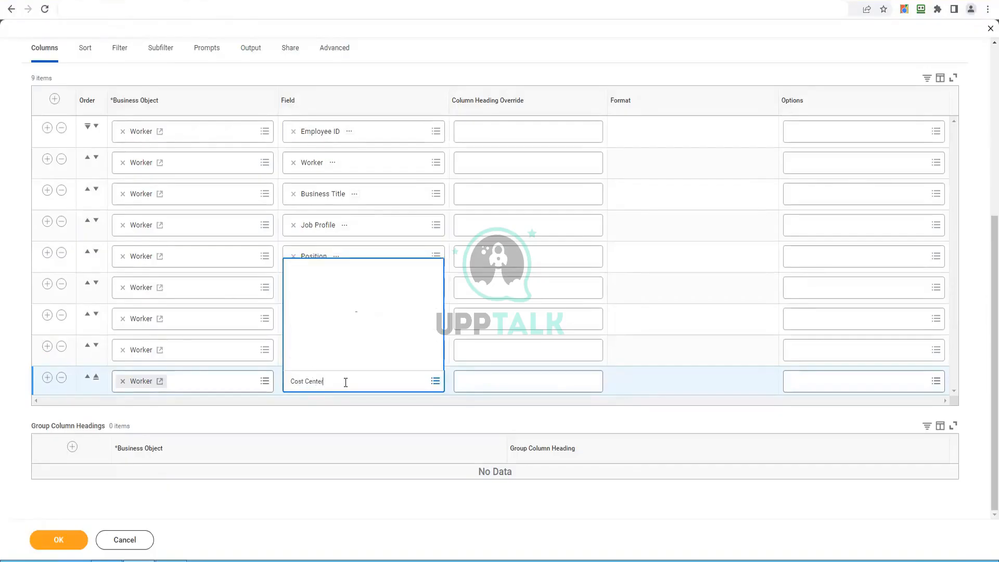
{"action": "left_click", "coordinate": [335, 158]}
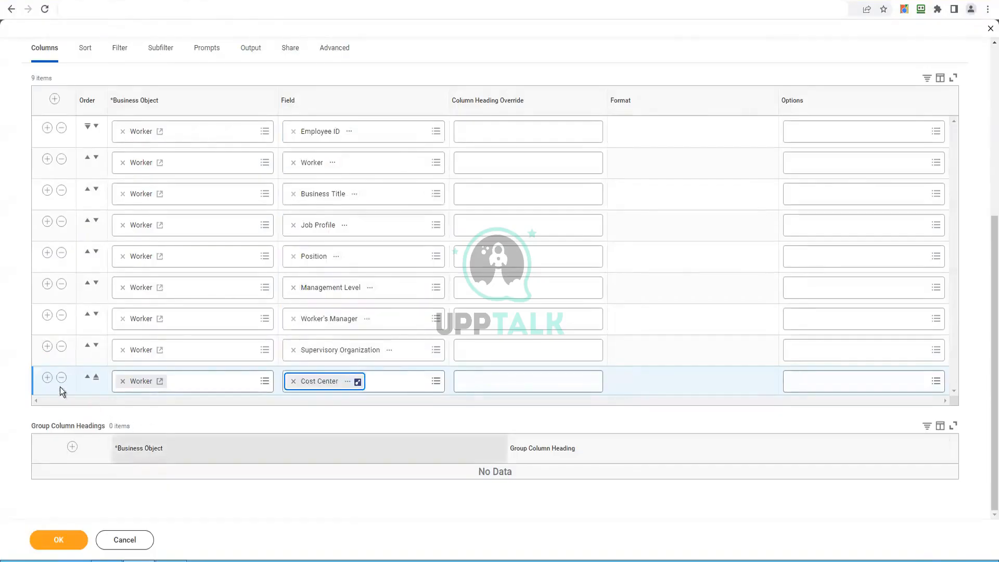
Step: Add a column below Cost Center, search the fields for Location Country and choose Location Address - Country
{"action": "left_click", "coordinate": [47, 378]}
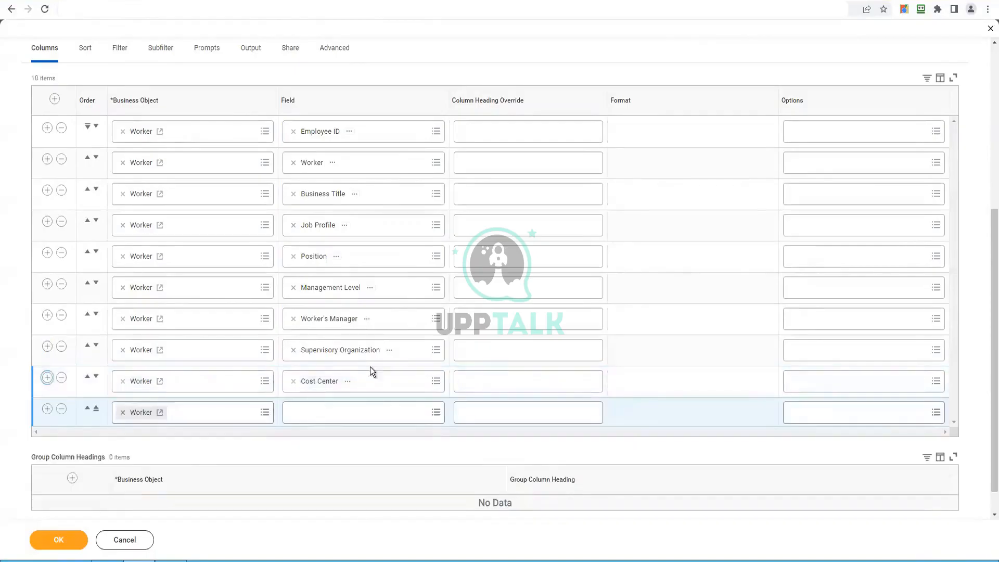
{"action": "left_click", "coordinate": [323, 410]}
{"action": "type", "text": "Loc"}
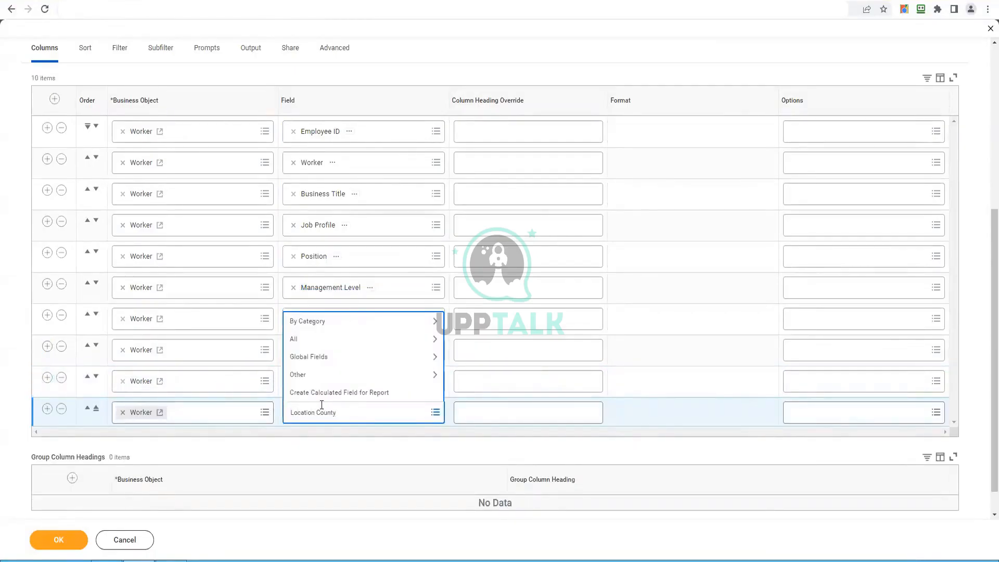
{"action": "type", "text": "ation Country"}
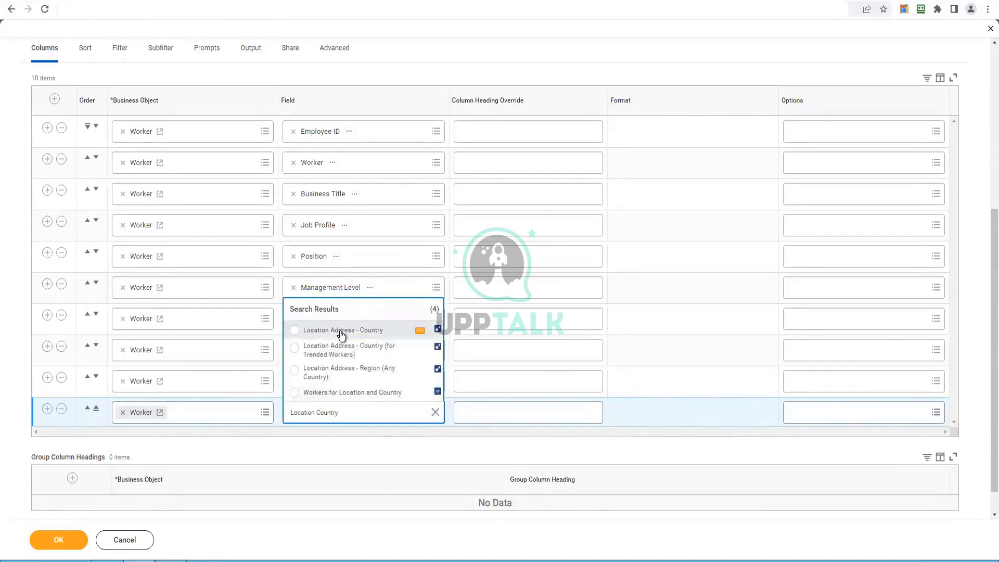
{"action": "left_click", "coordinate": [341, 331]}
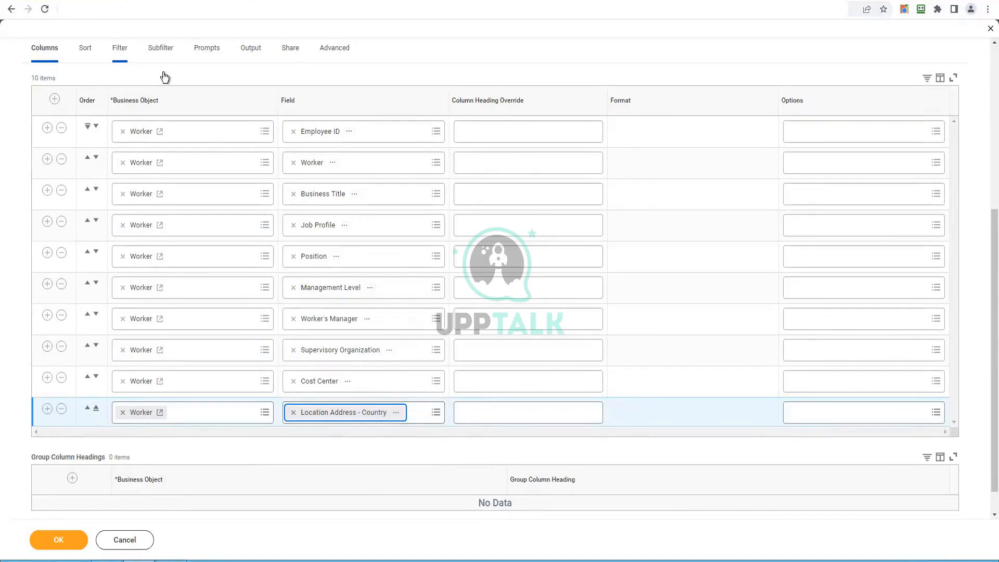
{"action": "left_click", "coordinate": [120, 48]}
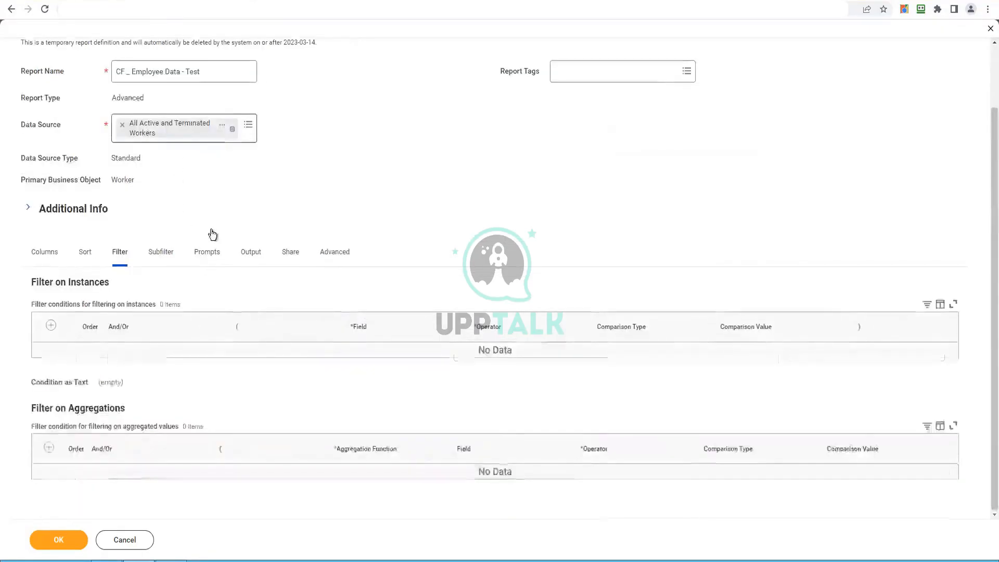
{"action": "left_click", "coordinate": [153, 252]}
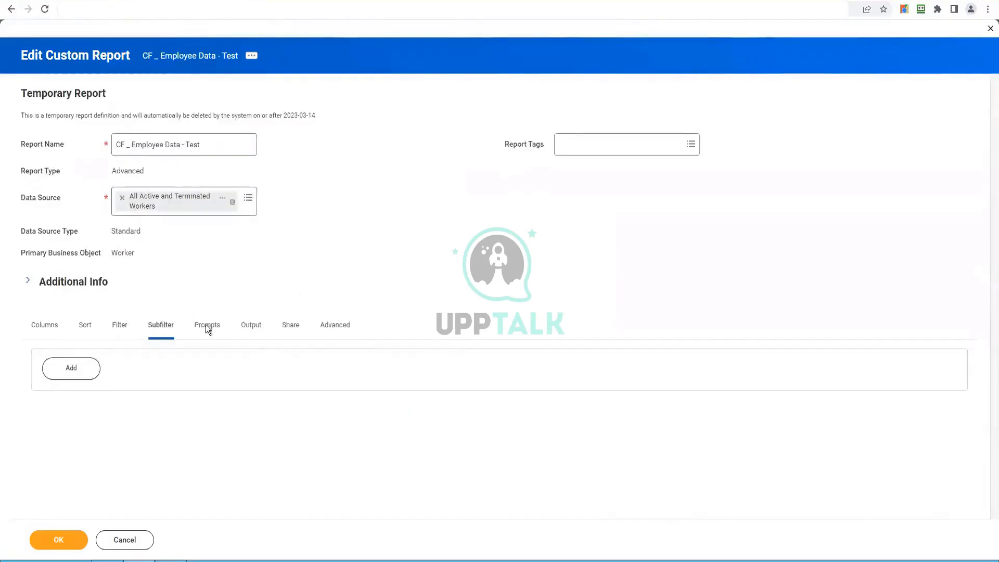
{"action": "left_click", "coordinate": [207, 326]}
{"action": "left_click", "coordinate": [249, 328]}
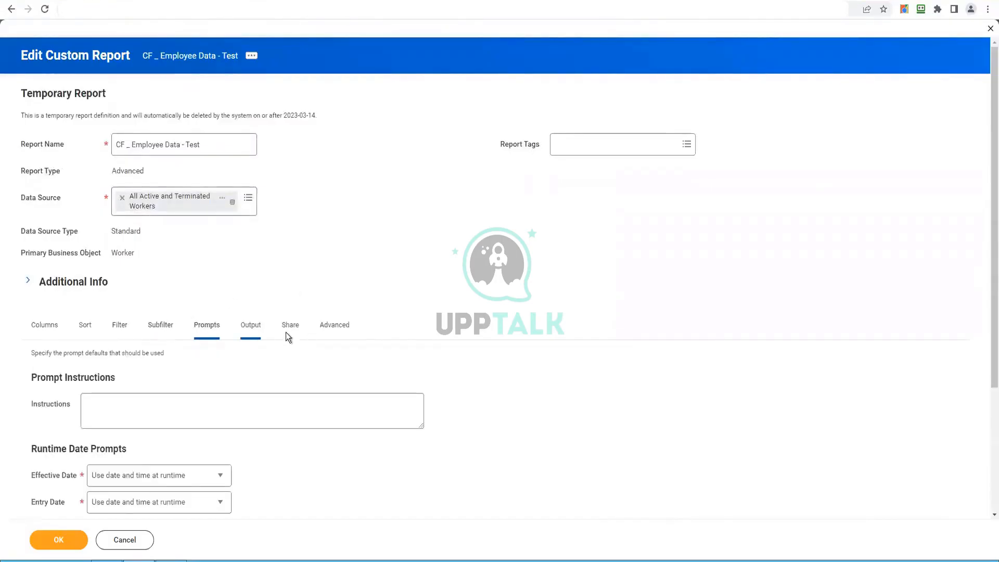
{"action": "left_click", "coordinate": [40, 328]}
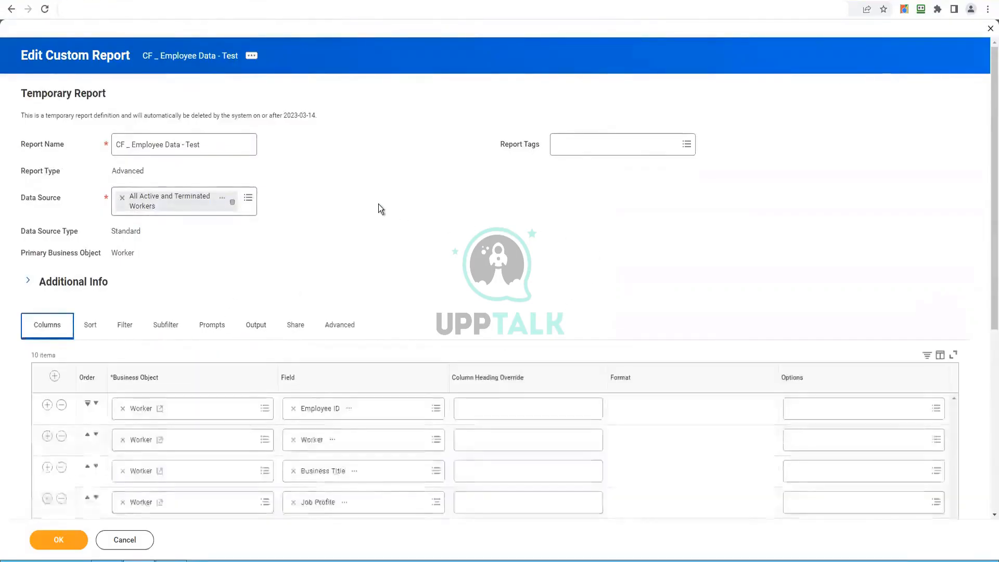
Step: Add a column below Location Address - Country and choose Issued Business Assets from the Business Asset field category
{"action": "scroll", "coordinate": [377, 208], "scroll_direction": "down", "scroll_amount": 6}
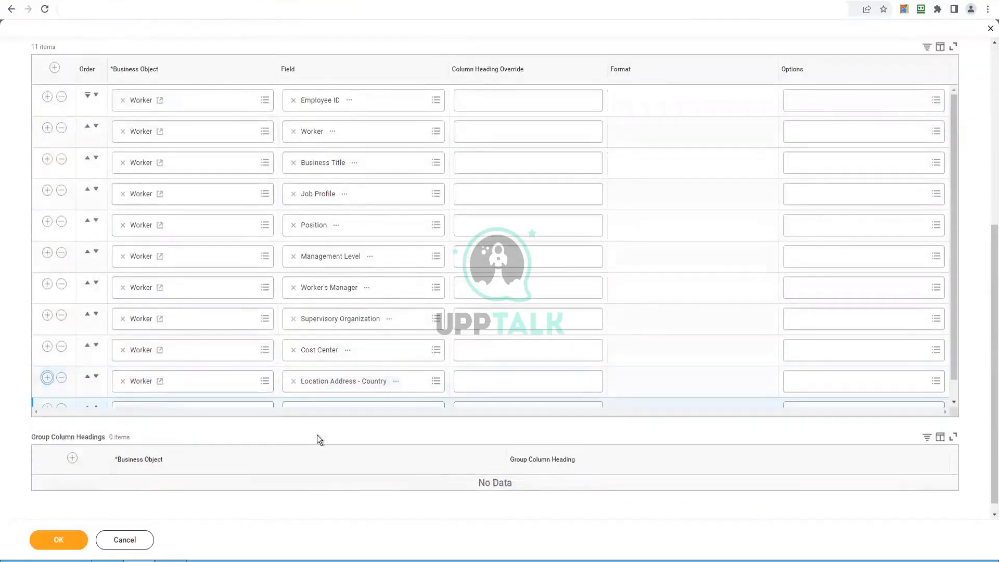
{"action": "scroll", "coordinate": [314, 234], "scroll_direction": "down", "scroll_amount": 2}
{"action": "left_click", "coordinate": [329, 391]}
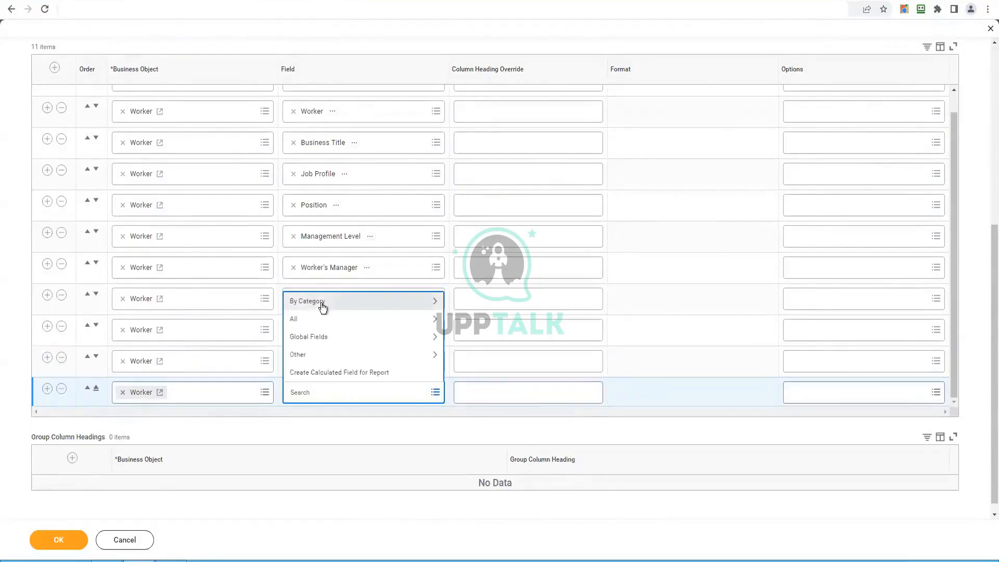
{"action": "left_click", "coordinate": [322, 303]}
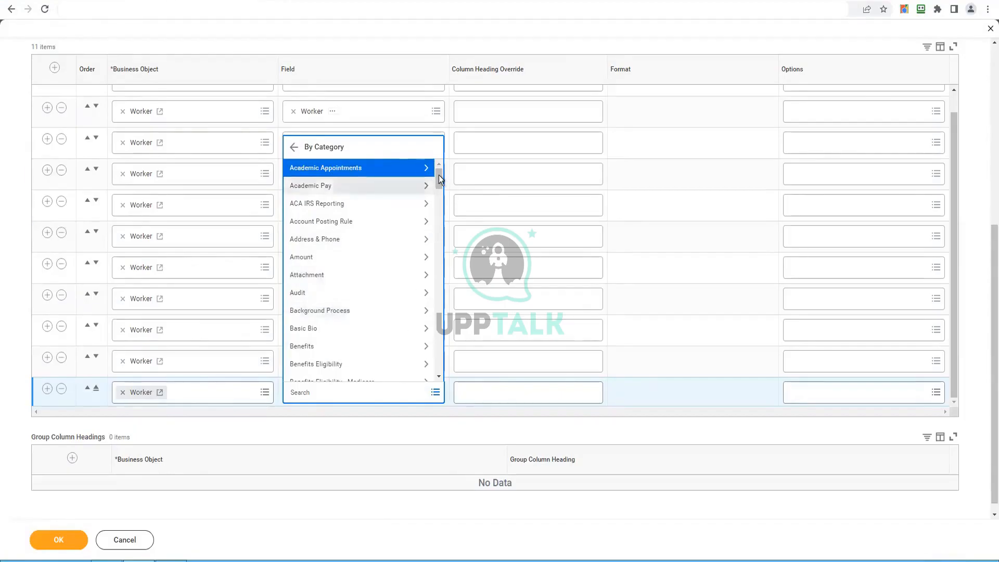
{"action": "left_click_drag", "start_coordinate": [438, 177], "coordinate": [439, 195]}
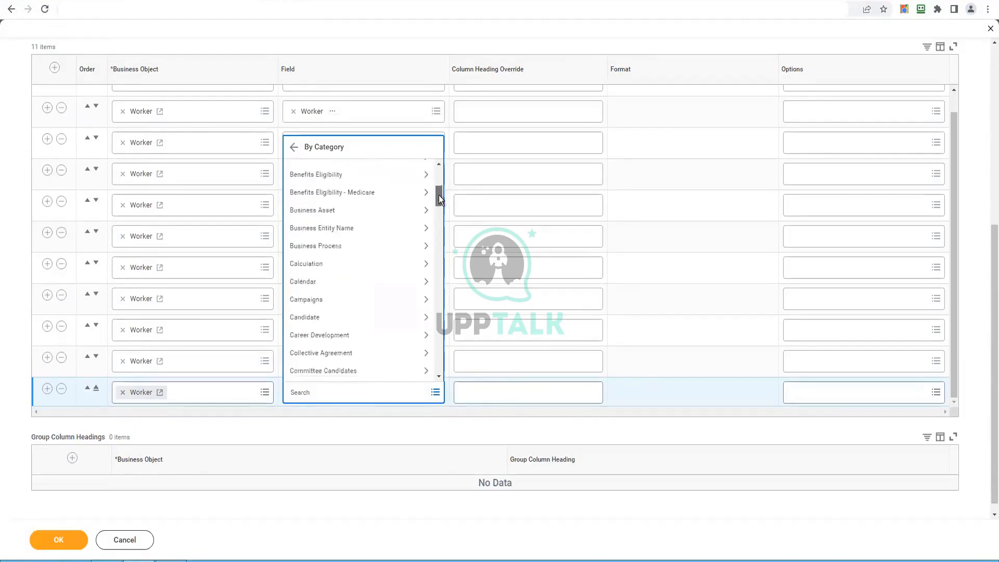
{"action": "left_click", "coordinate": [413, 210]}
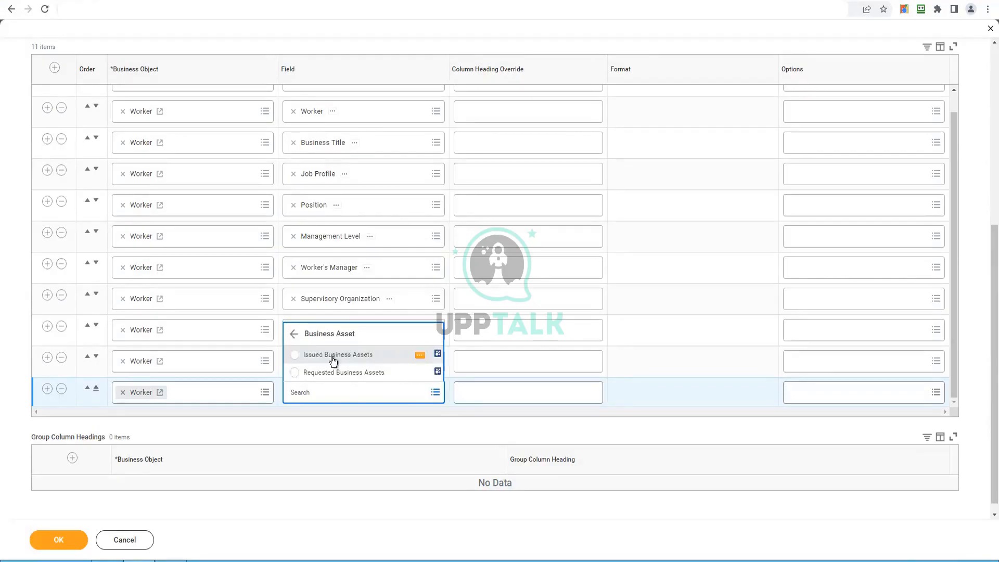
{"action": "left_click", "coordinate": [331, 359]}
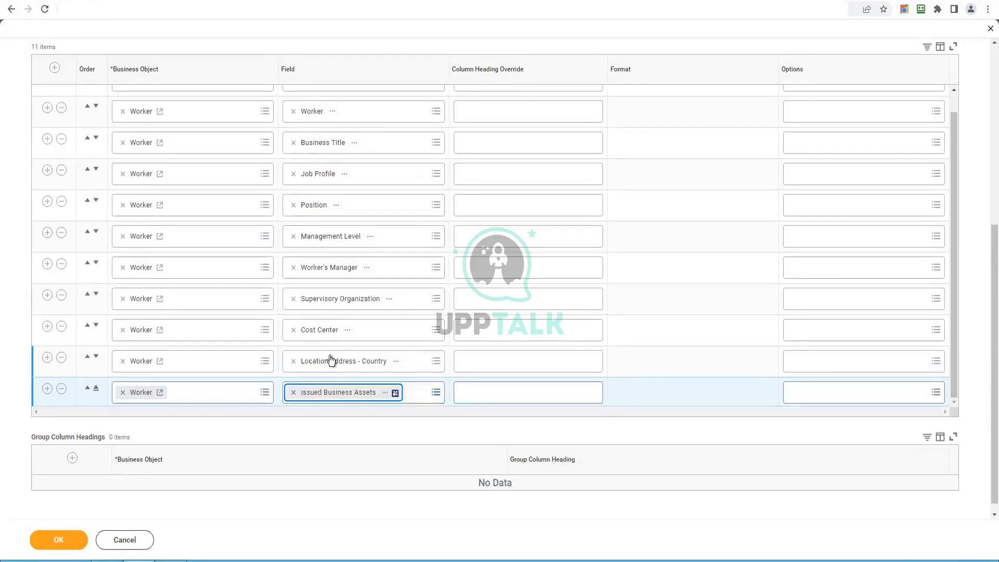
Step: Add a column below Issued Business Assets and choose All Personal Information for Country from the Personal Information field category
{"action": "left_click", "coordinate": [48, 390]}
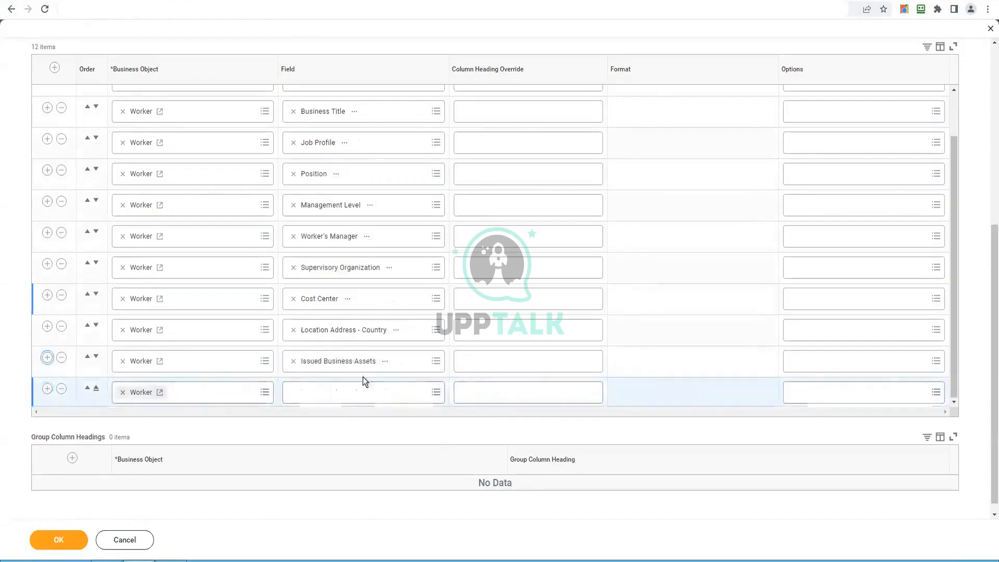
{"action": "left_click", "coordinate": [353, 393]}
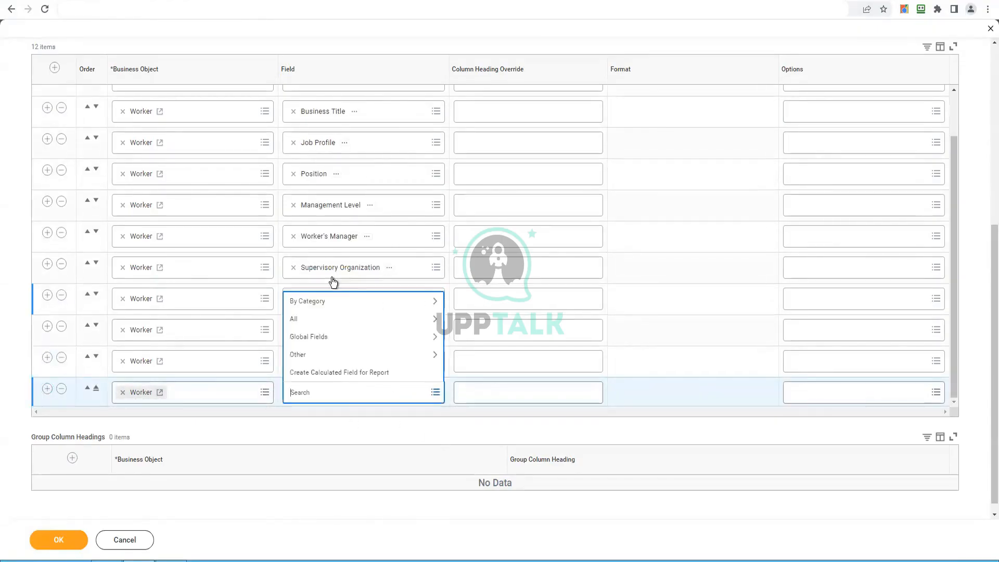
{"action": "left_click", "coordinate": [334, 301]}
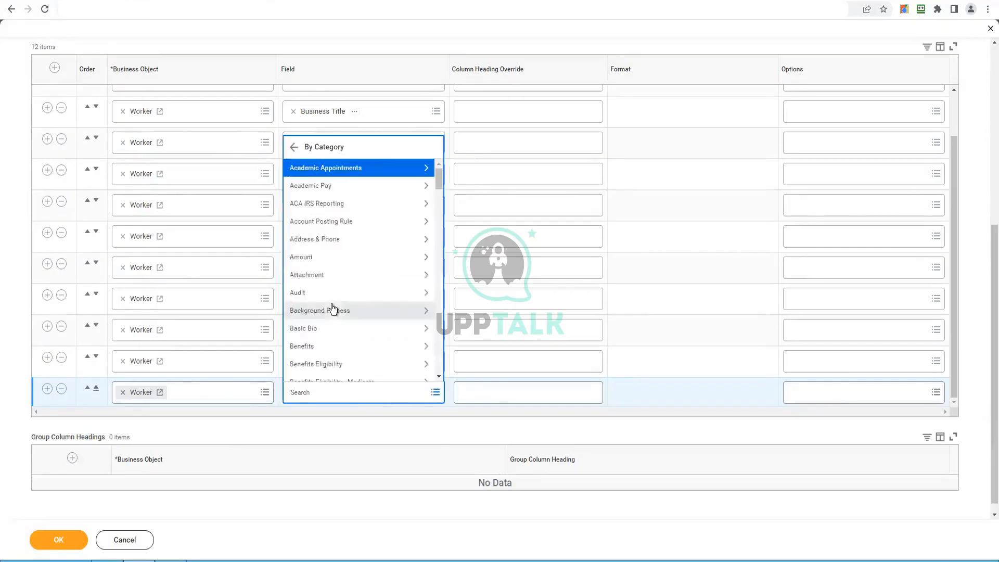
{"action": "scroll", "coordinate": [409, 264], "scroll_direction": "down", "scroll_amount": 3}
{"action": "scroll", "coordinate": [407, 259], "scroll_direction": "down", "scroll_amount": 5}
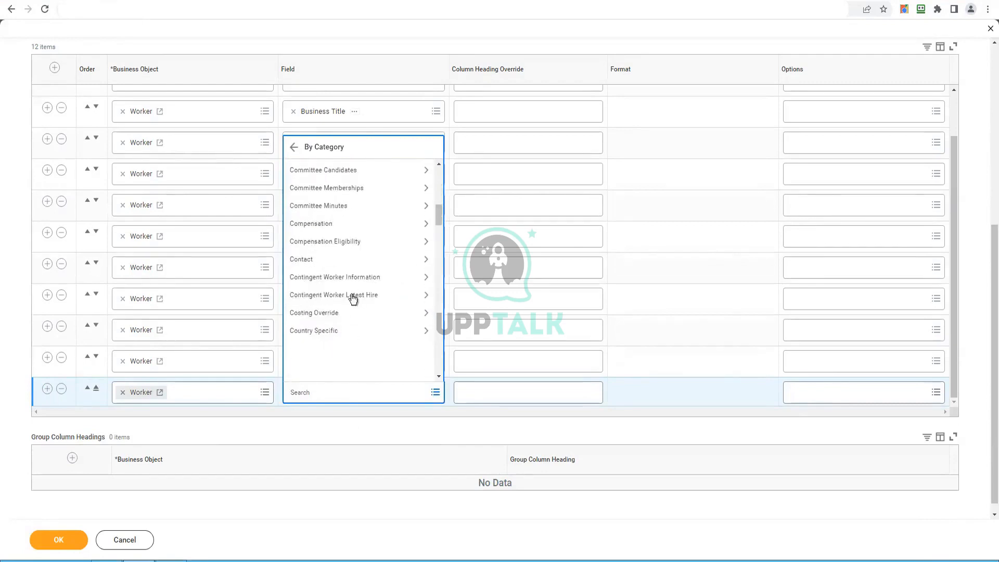
{"action": "scroll", "coordinate": [338, 320], "scroll_direction": "down", "scroll_amount": 5}
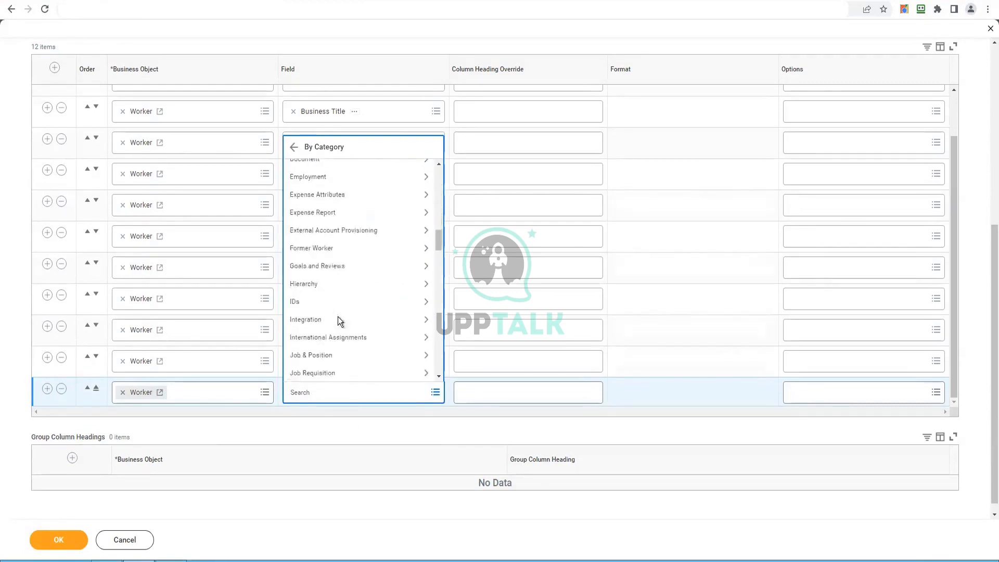
{"action": "scroll", "coordinate": [354, 289], "scroll_direction": "down", "scroll_amount": 4}
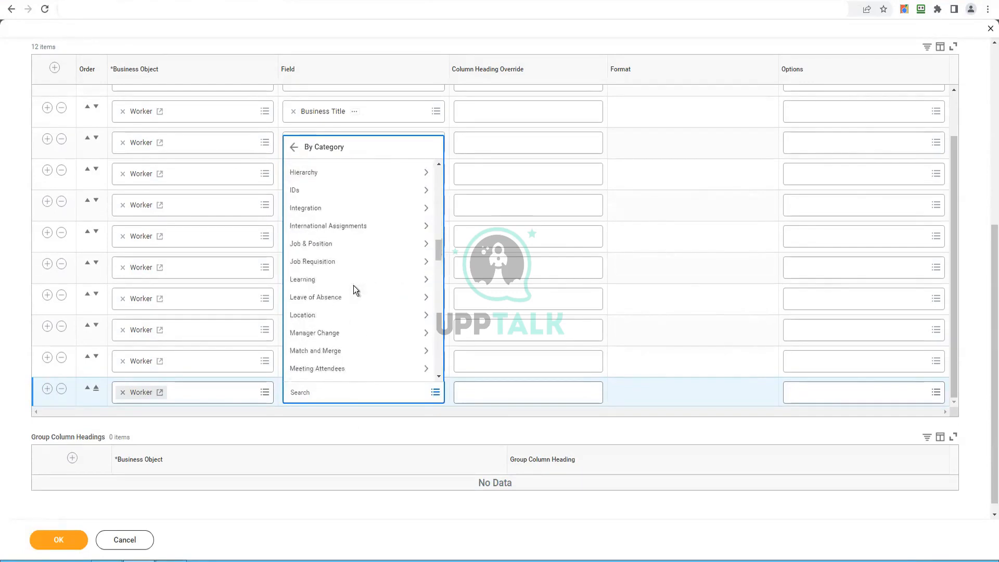
{"action": "scroll", "coordinate": [355, 289], "scroll_direction": "down", "scroll_amount": 4}
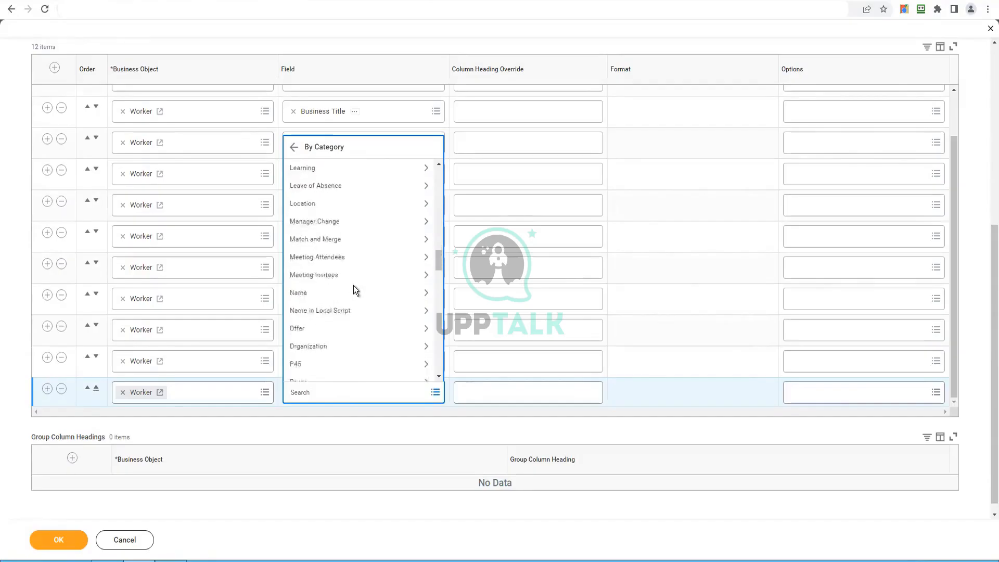
{"action": "scroll", "coordinate": [355, 289], "scroll_direction": "down", "scroll_amount": 1}
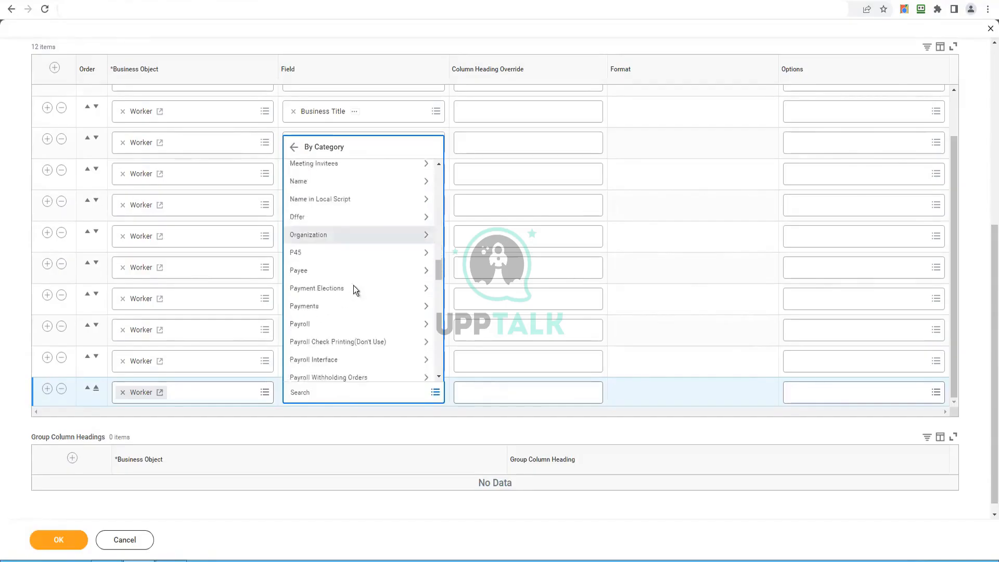
{"action": "scroll", "coordinate": [354, 289], "scroll_direction": "down", "scroll_amount": 5}
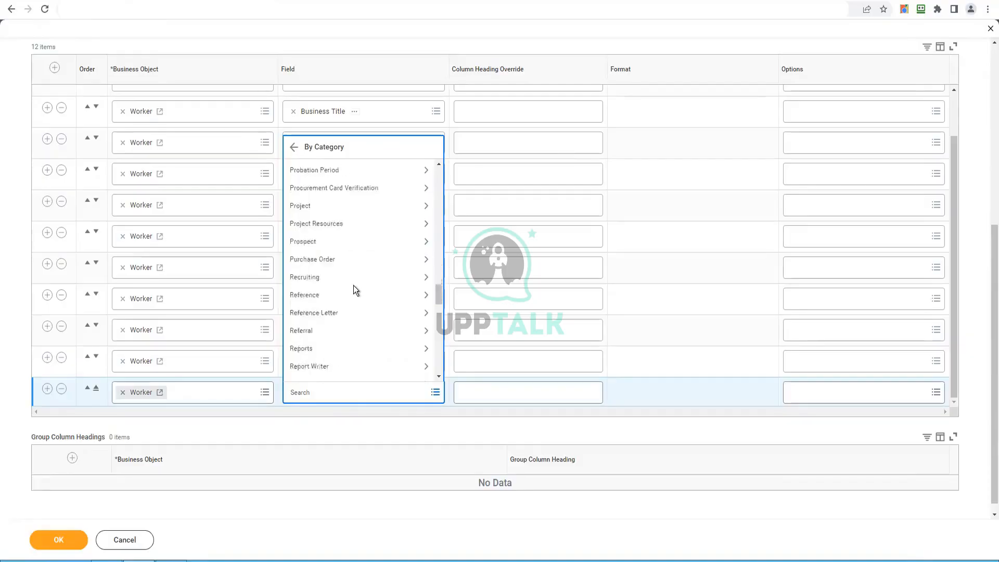
{"action": "scroll", "coordinate": [354, 286], "scroll_direction": "down", "scroll_amount": 5}
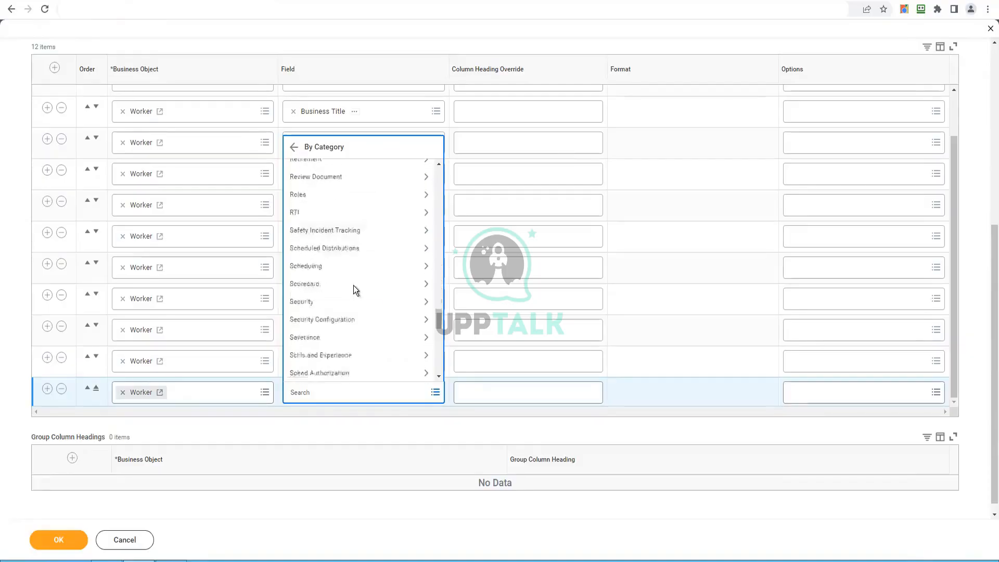
{"action": "scroll", "coordinate": [353, 287], "scroll_direction": "down", "scroll_amount": 5}
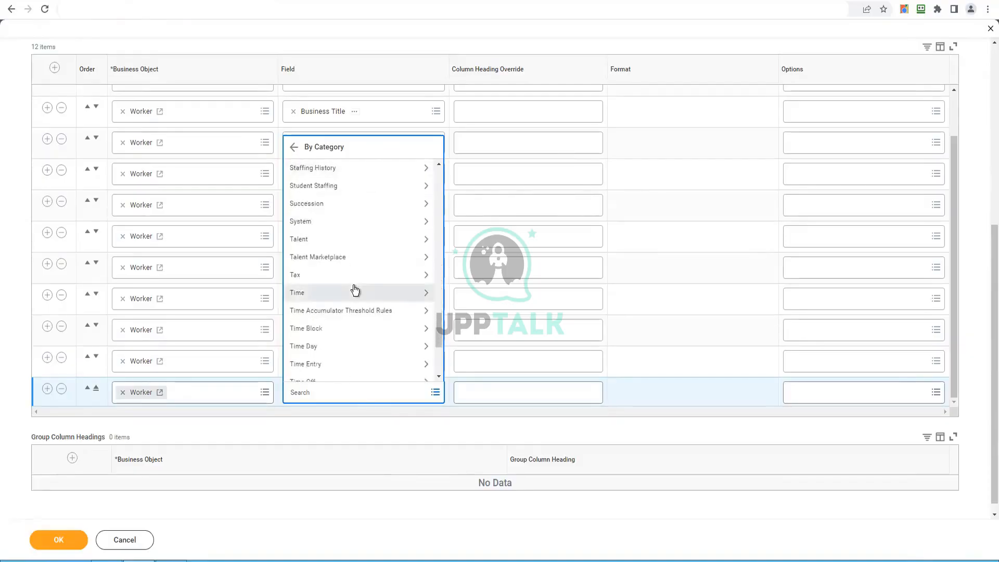
{"action": "scroll", "coordinate": [354, 290], "scroll_direction": "up", "scroll_amount": 3}
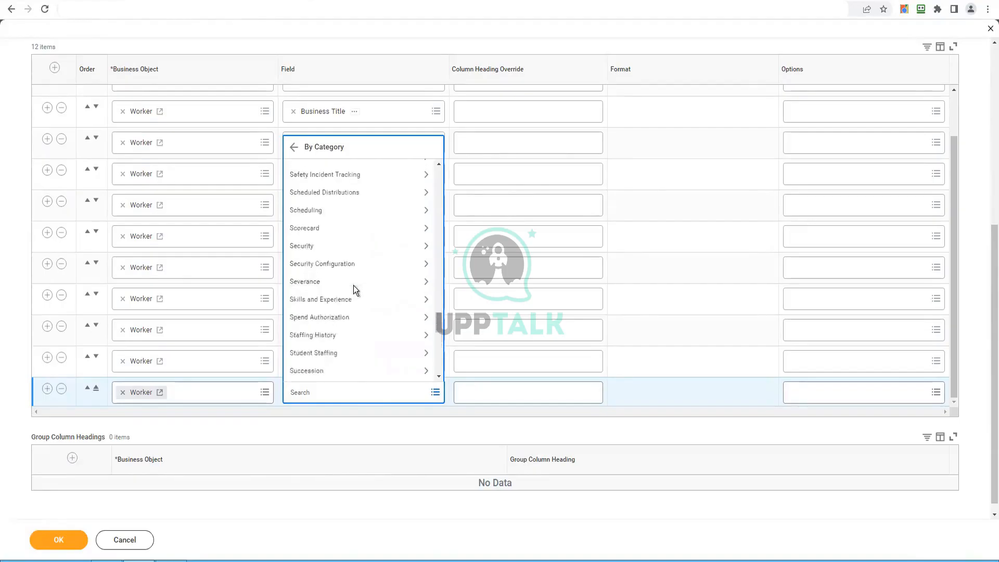
{"action": "scroll", "coordinate": [355, 289], "scroll_direction": "up", "scroll_amount": 3}
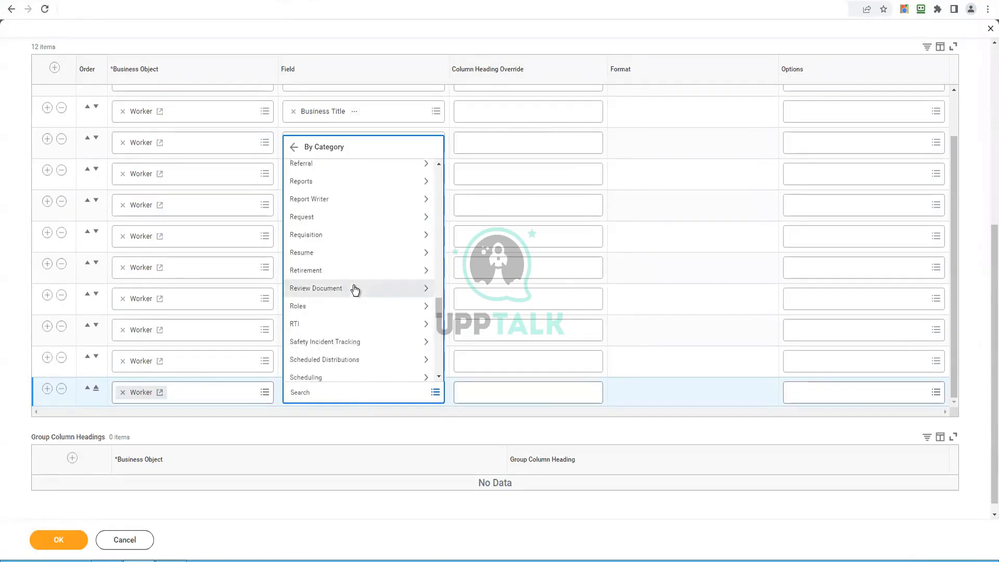
{"action": "scroll", "coordinate": [355, 290], "scroll_direction": "up", "scroll_amount": 5}
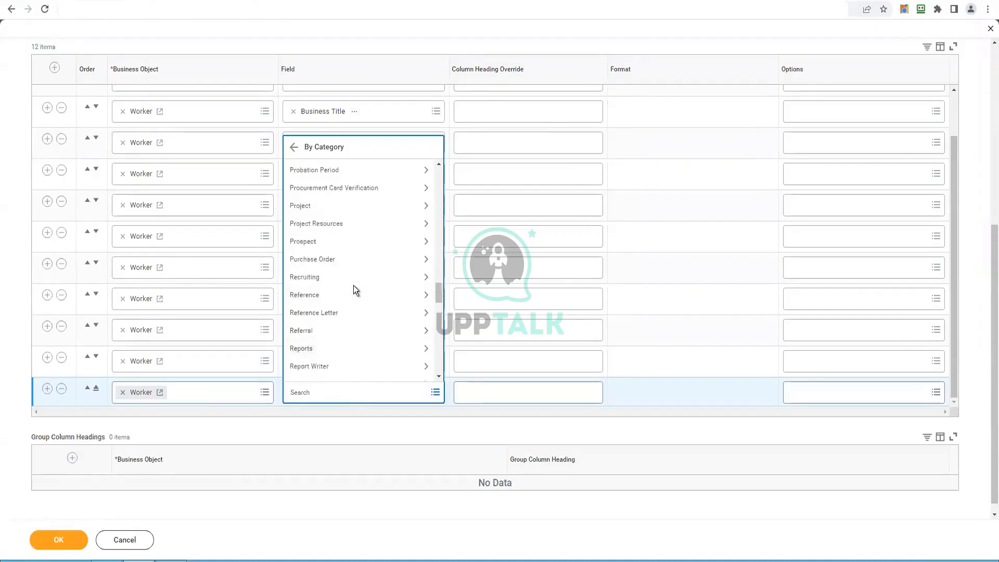
{"action": "scroll", "coordinate": [354, 286], "scroll_direction": "up", "scroll_amount": 3}
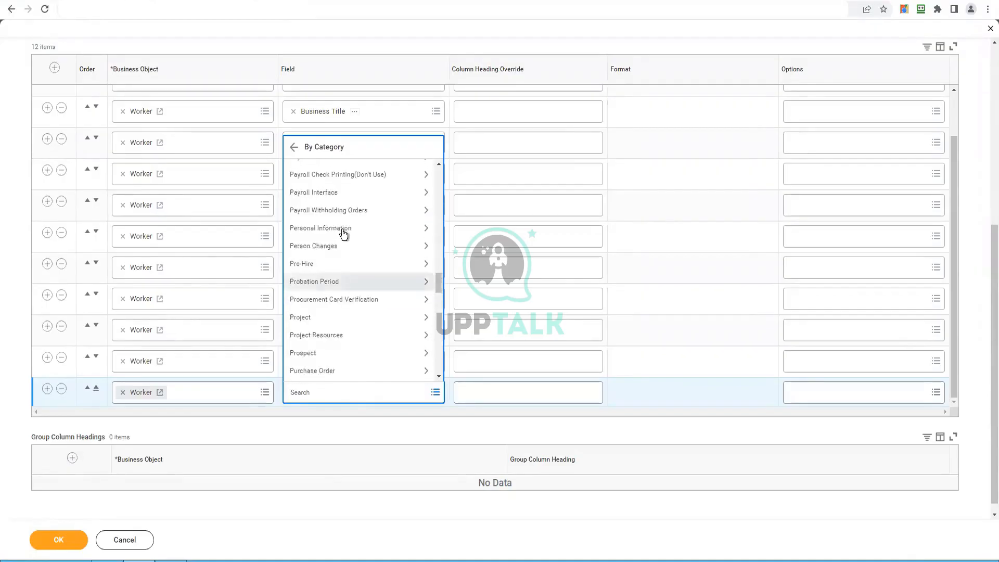
{"action": "left_click", "coordinate": [344, 233]}
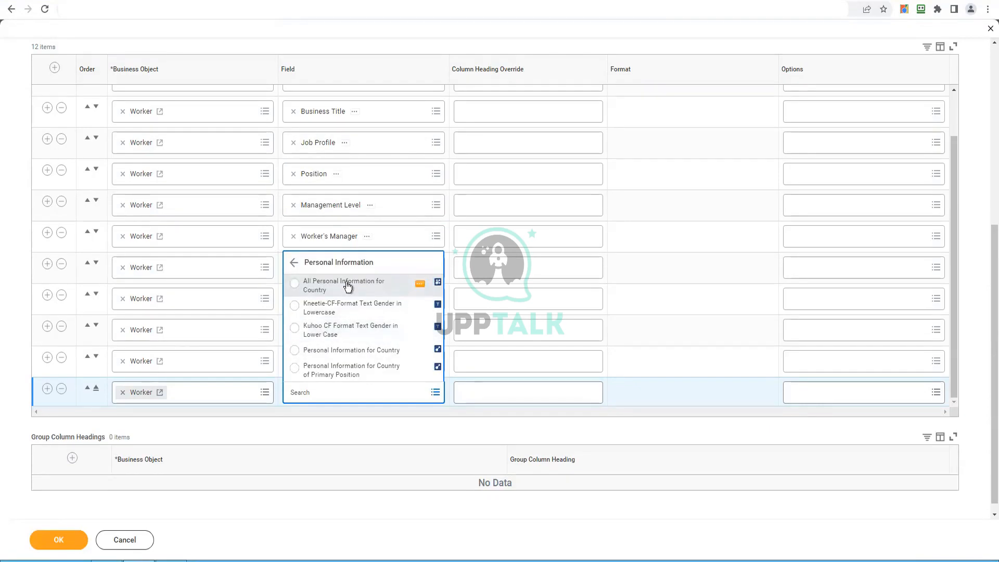
{"action": "left_click", "coordinate": [420, 286]}
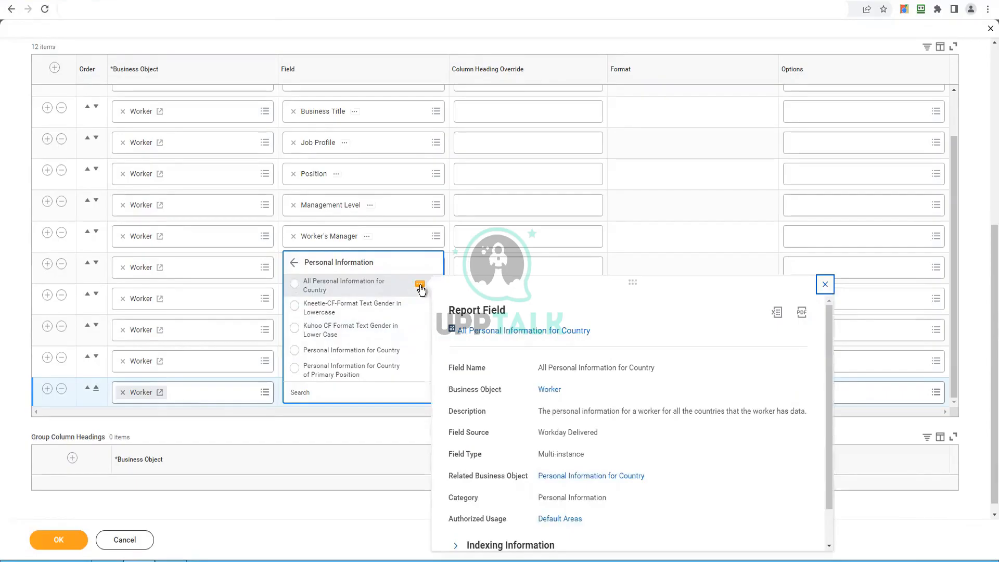
{"action": "left_click", "coordinate": [374, 286]}
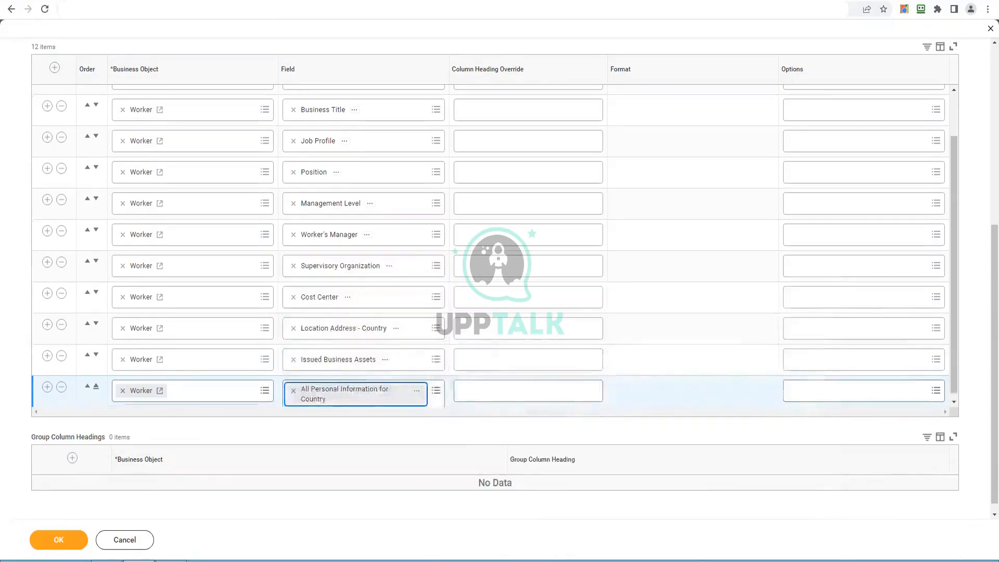
Step: Save the report definition, run it in Test mode and review the output across to the last column
{"action": "left_click", "coordinate": [60, 543]}
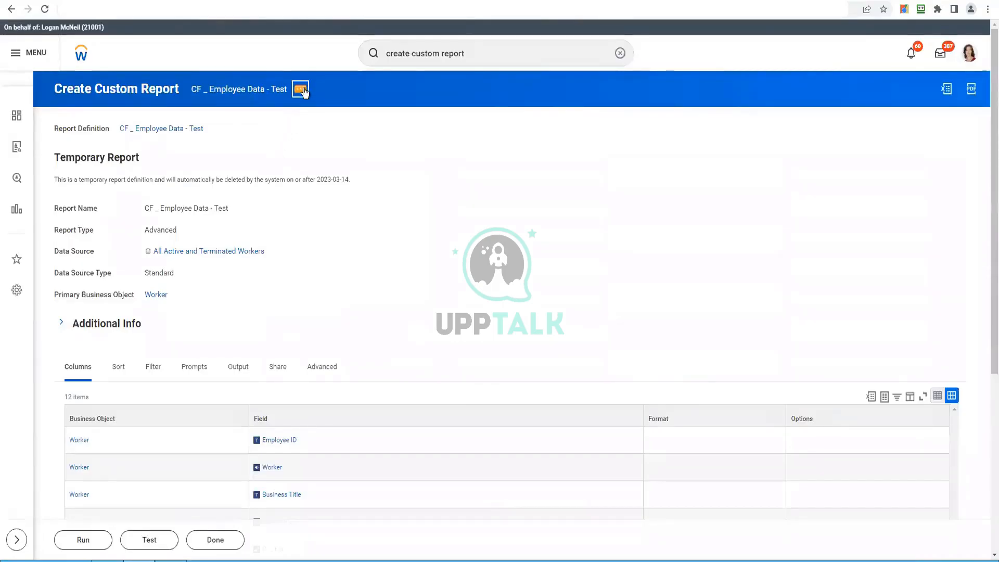
{"action": "left_click", "coordinate": [133, 547]}
{"action": "left_click", "coordinate": [300, 88]}
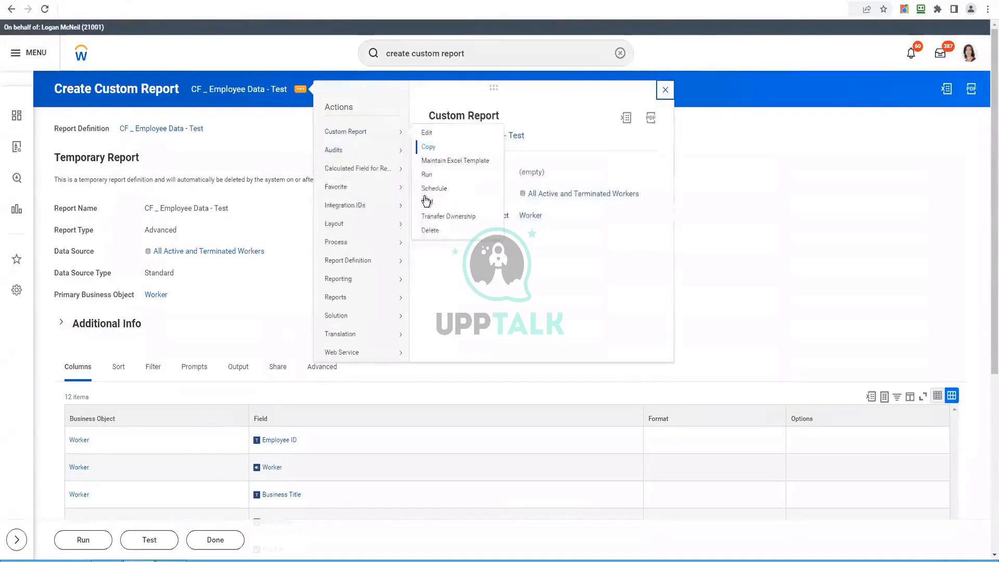
{"action": "left_click", "coordinate": [451, 203]}
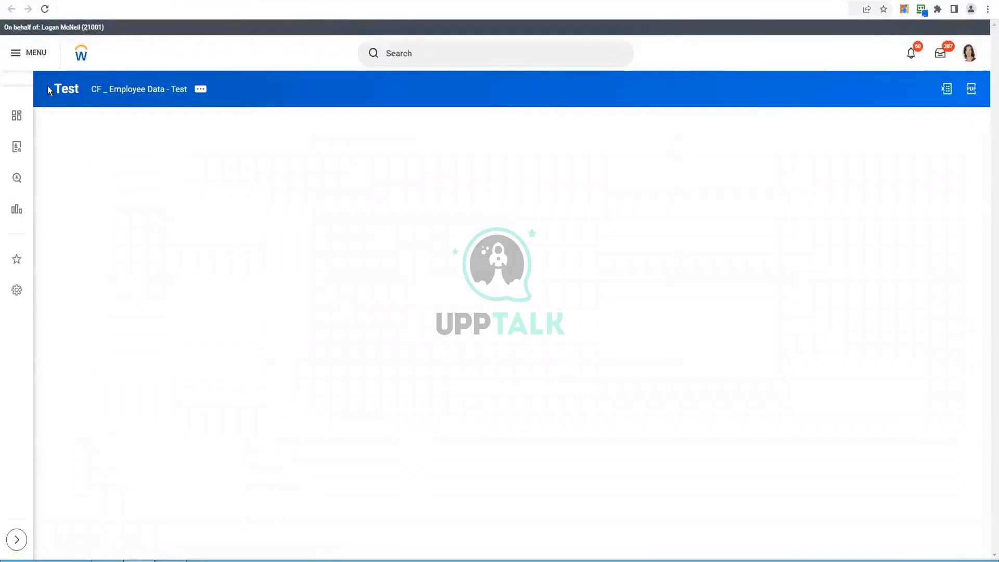
{"action": "left_click_drag", "start_coordinate": [46, 124], "coordinate": [86, 124]}
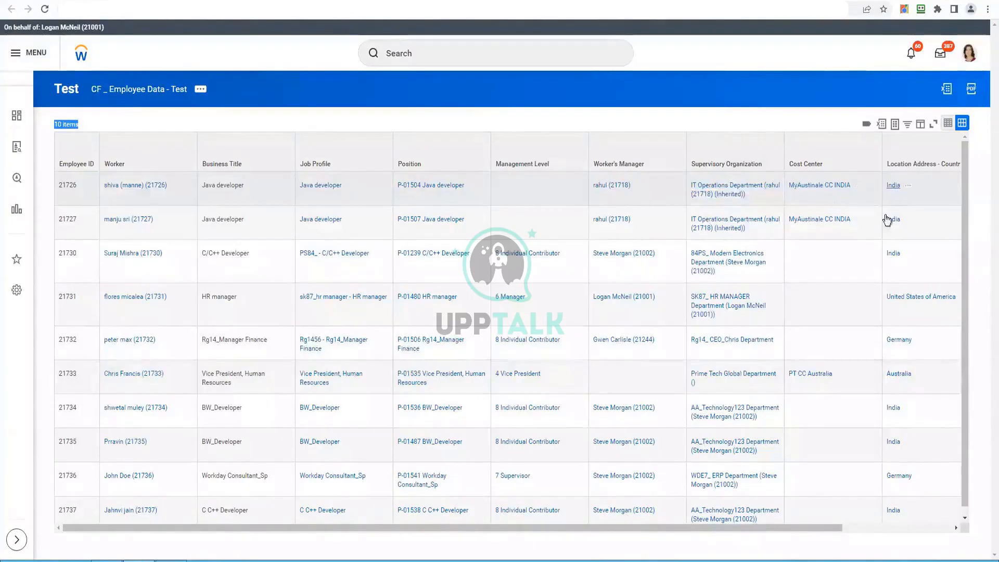
{"action": "left_click_drag", "start_coordinate": [792, 529], "coordinate": [952, 531]}
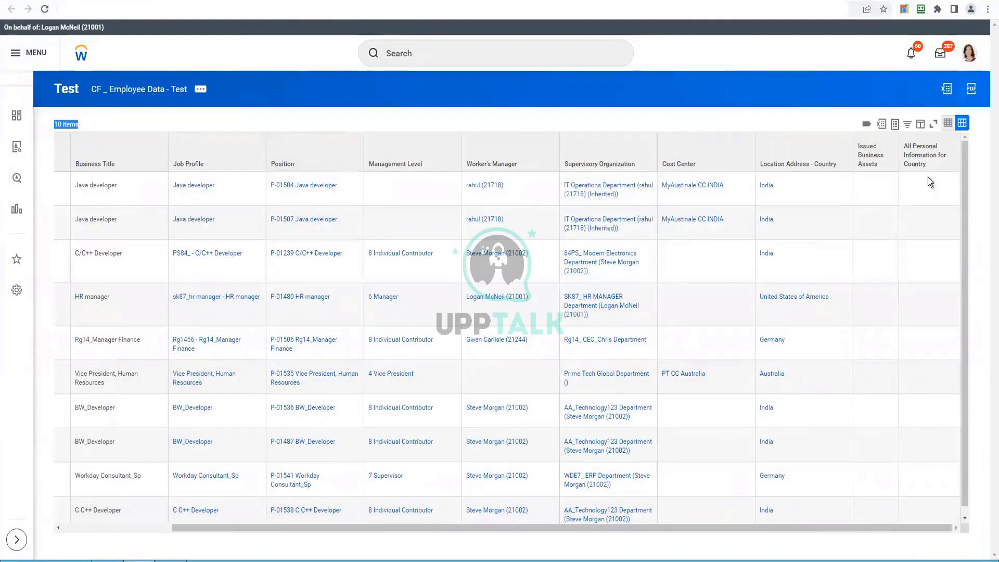
Step: Run the full CF _ Employee Data - Test report and expand the first worker's complete list of issued business assets
{"action": "left_click", "coordinate": [199, 91]}
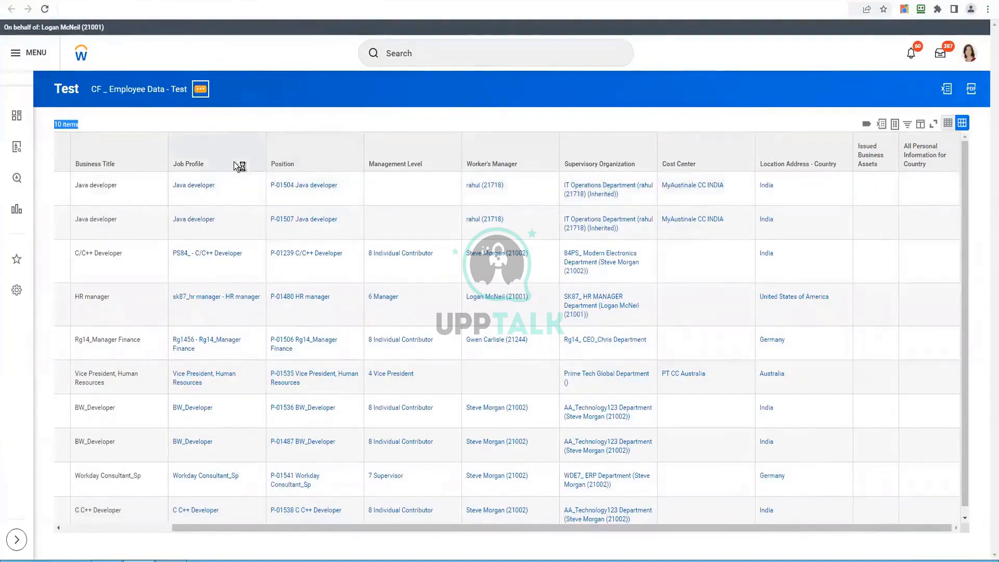
{"action": "mouse_move", "coordinate": [235, 167]}
{"action": "mouse_move", "coordinate": [252, 124]}
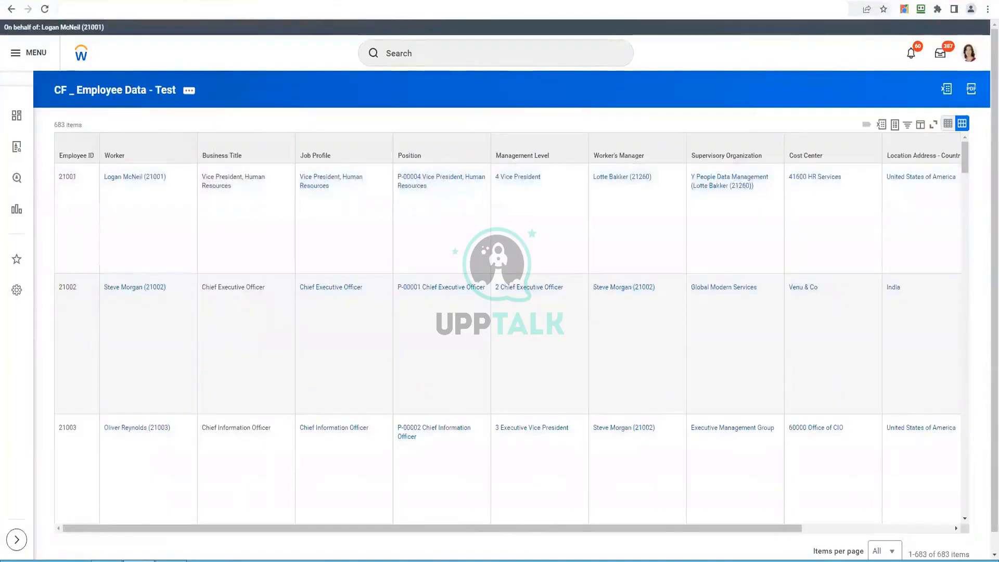
{"action": "left_click_drag", "start_coordinate": [491, 527], "coordinate": [985, 556]}
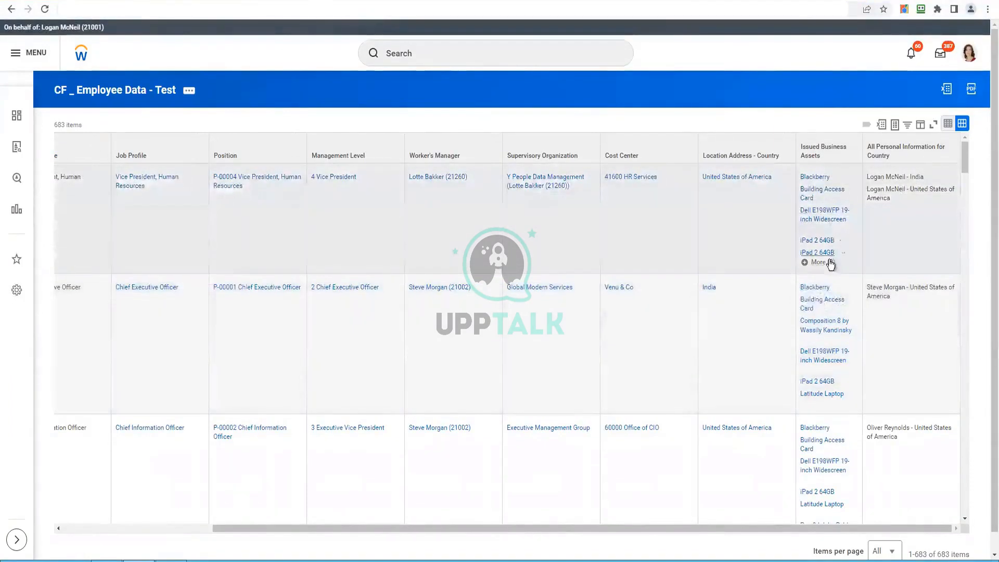
{"action": "left_click", "coordinate": [830, 264]}
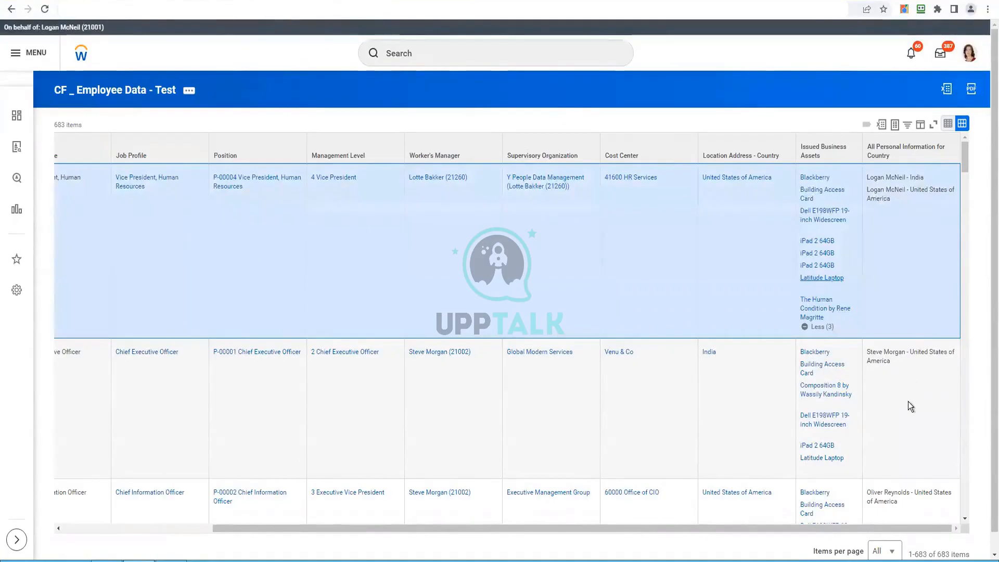
Step: Preview the details of the worker whose business title is Controller, and of that row's job profile
{"action": "scroll", "coordinate": [909, 402], "scroll_direction": "down", "scroll_amount": 8}
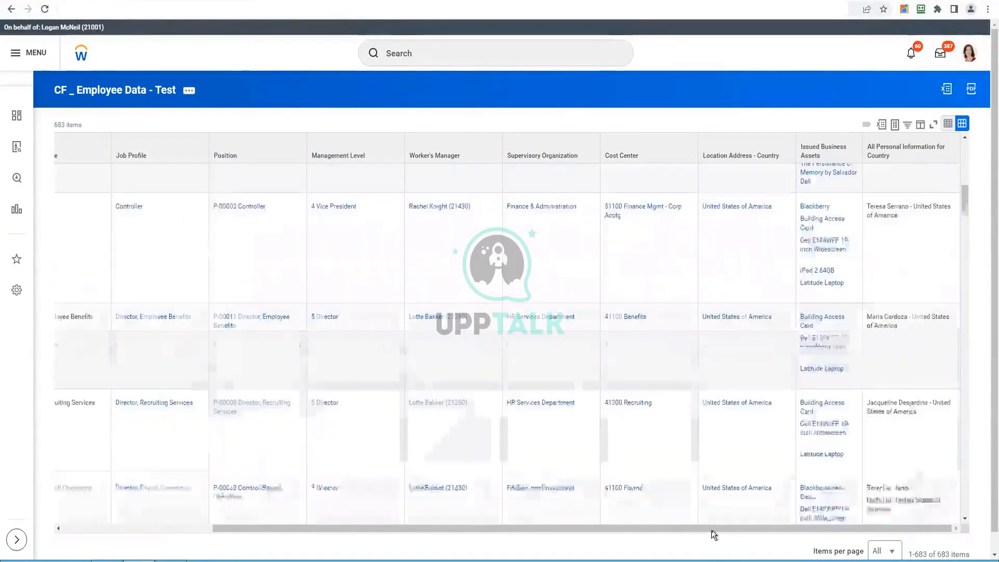
{"action": "left_click_drag", "start_coordinate": [713, 530], "coordinate": [563, 530]}
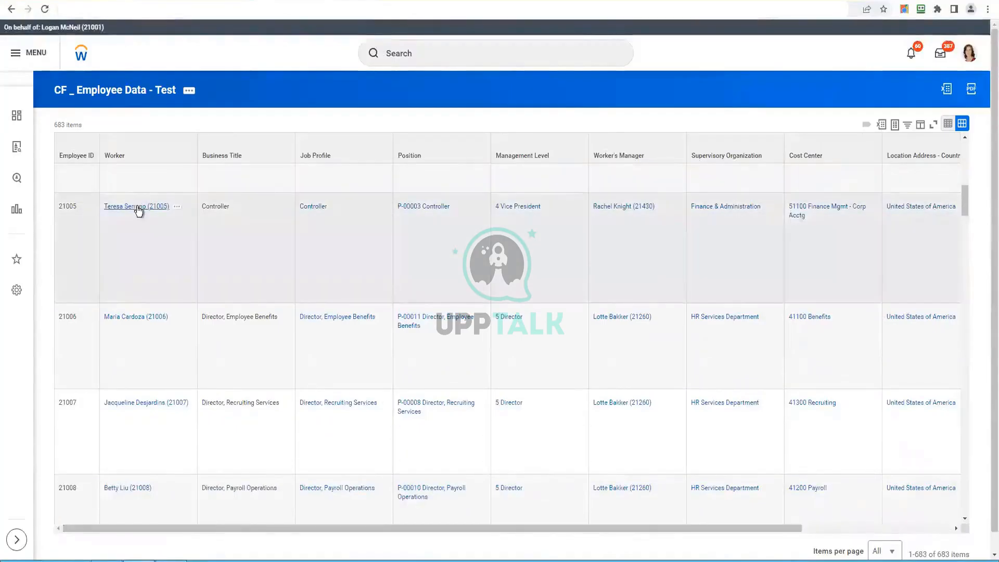
{"action": "left_click", "coordinate": [177, 208]}
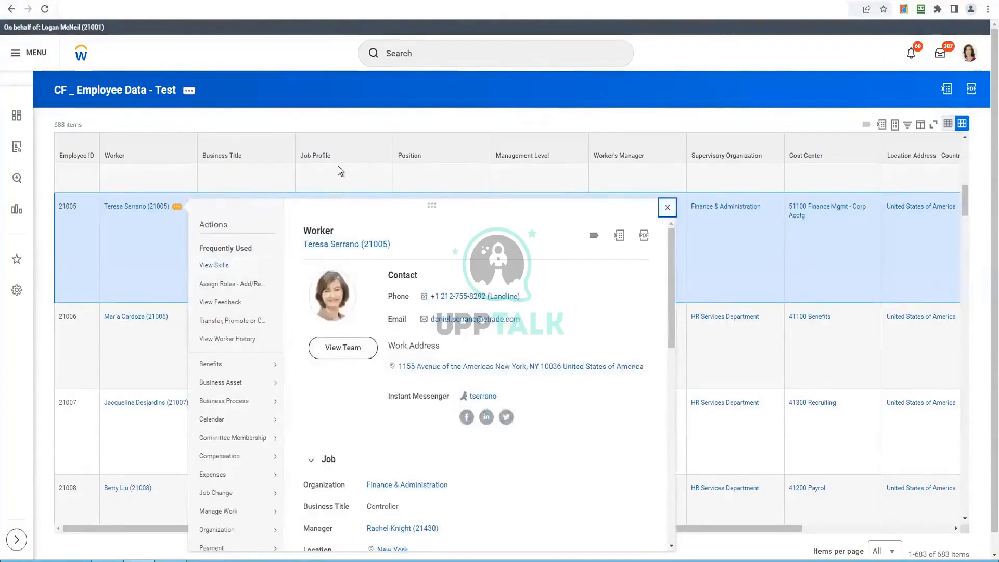
{"action": "left_click", "coordinate": [373, 180]}
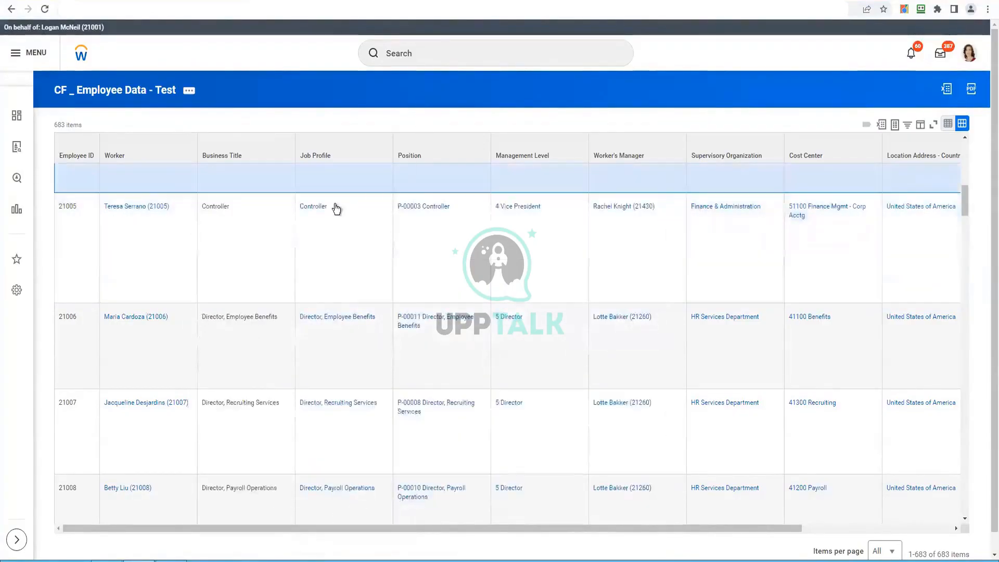
{"action": "left_click", "coordinate": [335, 208]}
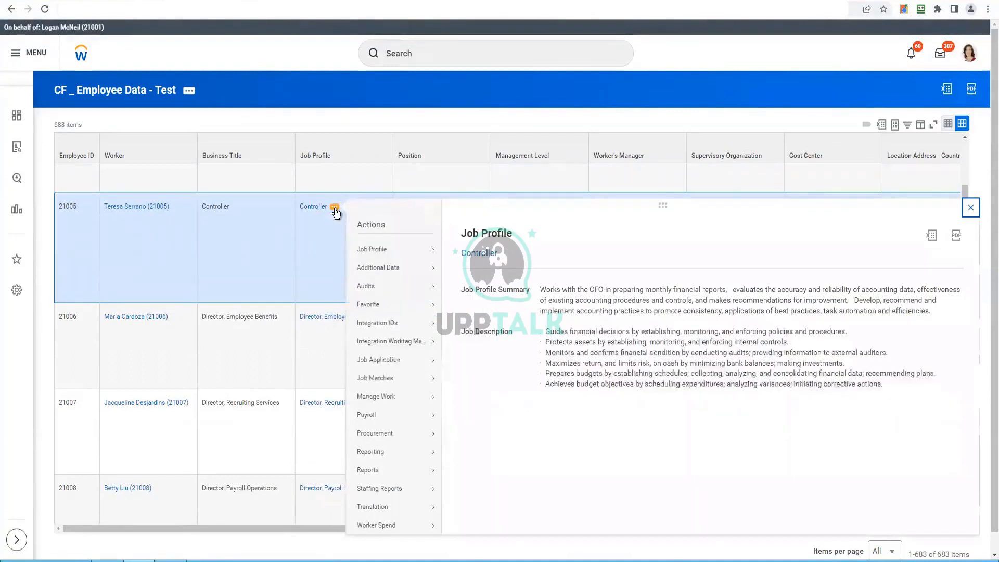
{"action": "left_click", "coordinate": [320, 251]}
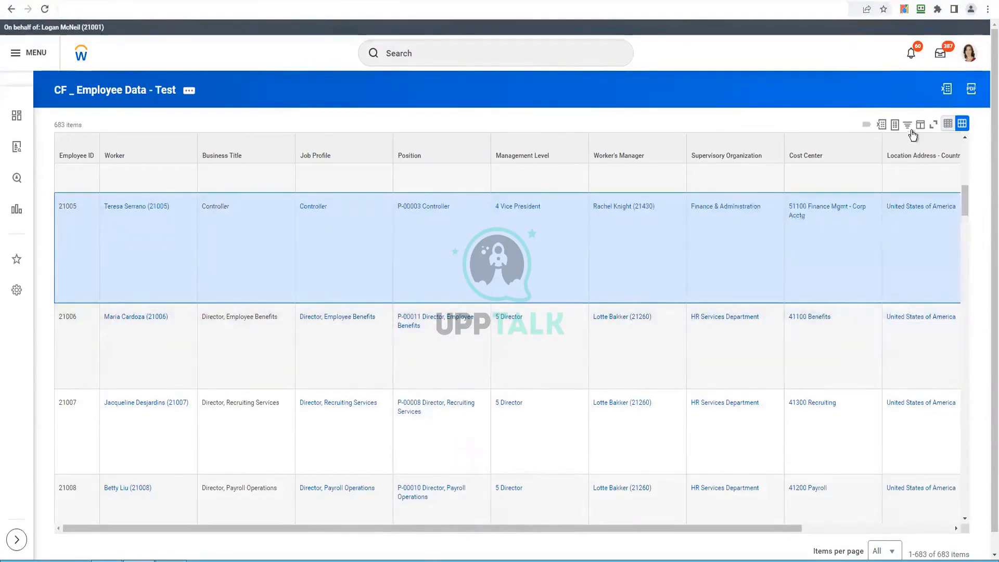
{"action": "left_click", "coordinate": [909, 127]}
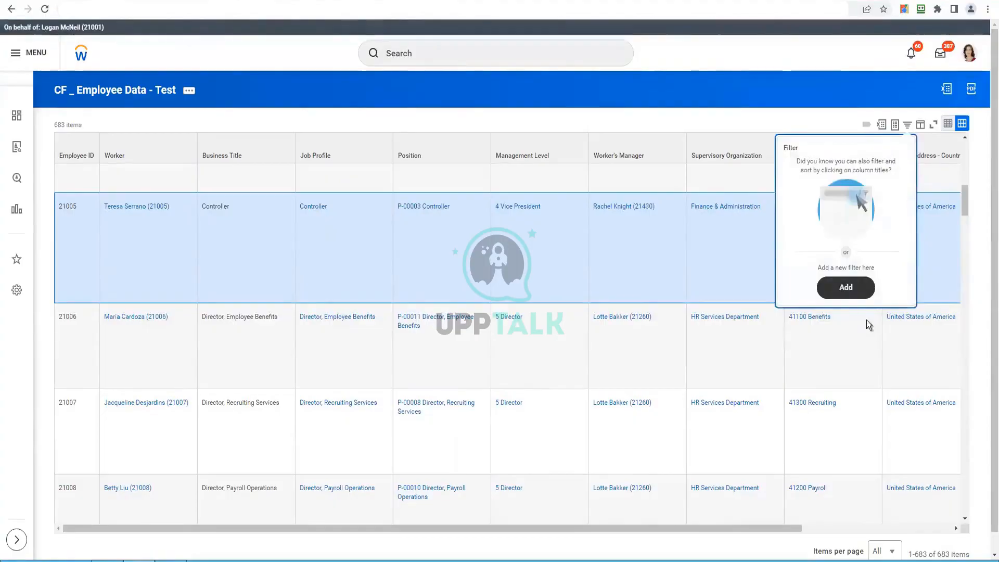
{"action": "left_click", "coordinate": [840, 289]}
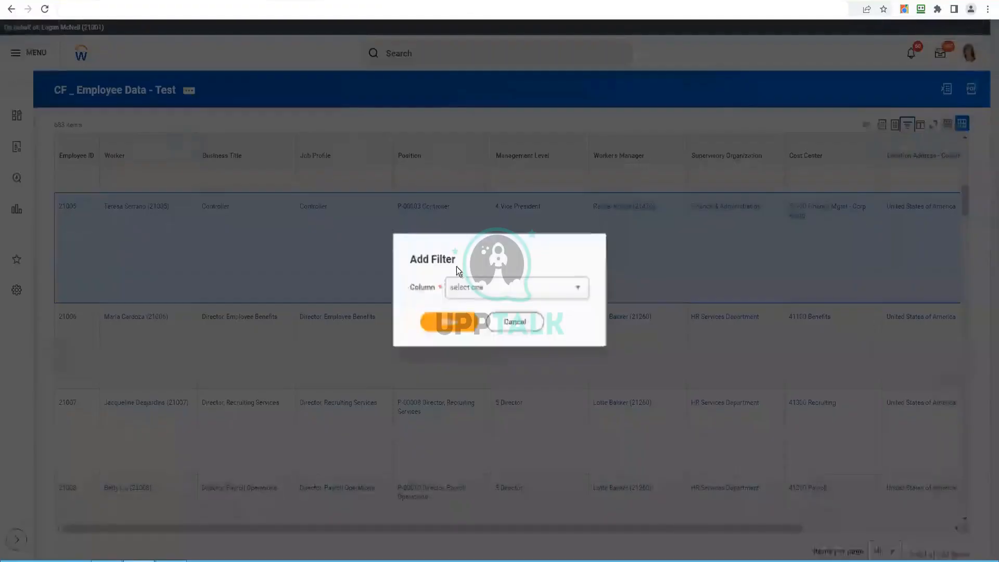
{"action": "left_click", "coordinate": [527, 293]}
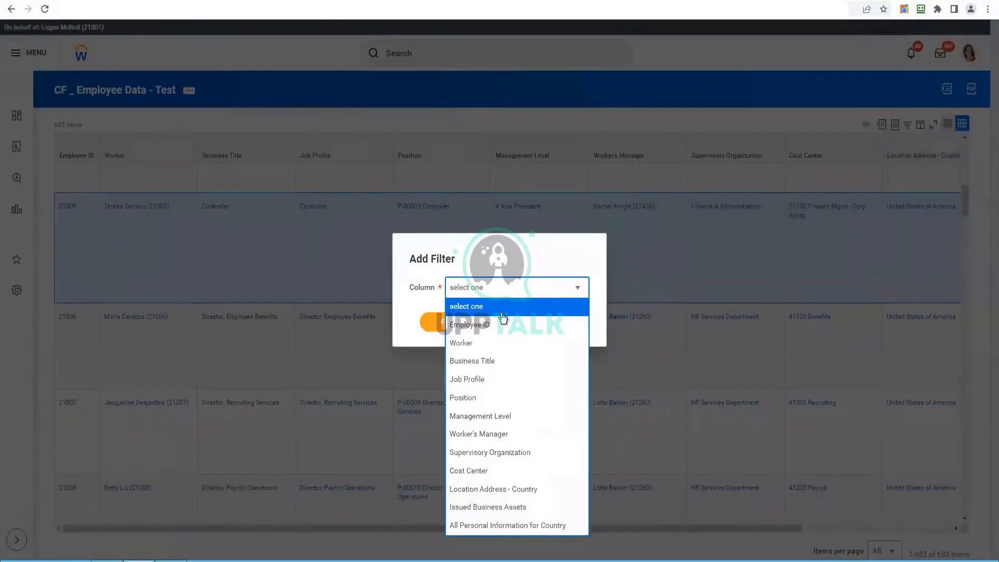
{"action": "left_click", "coordinate": [463, 330]}
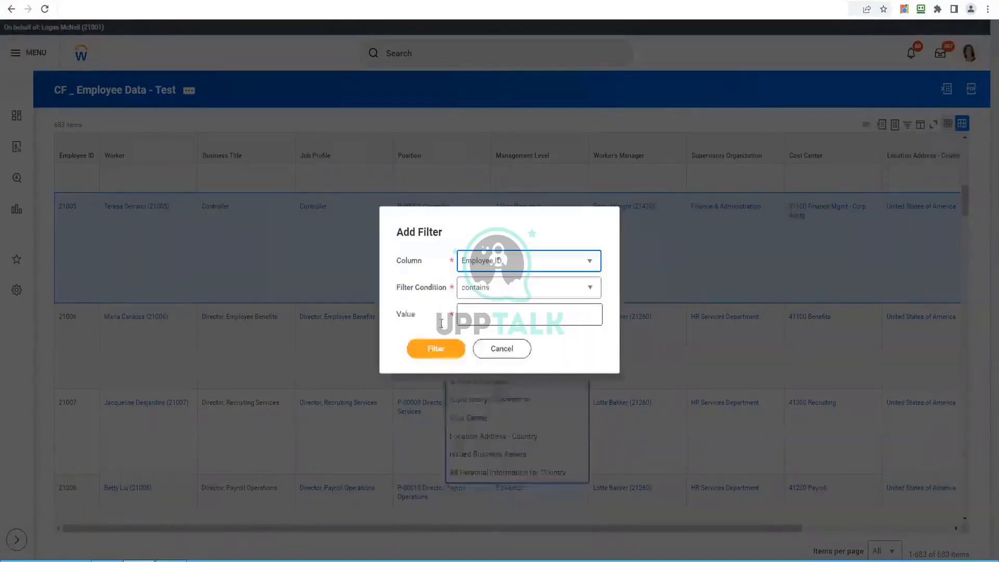
{"action": "left_click", "coordinate": [508, 286]}
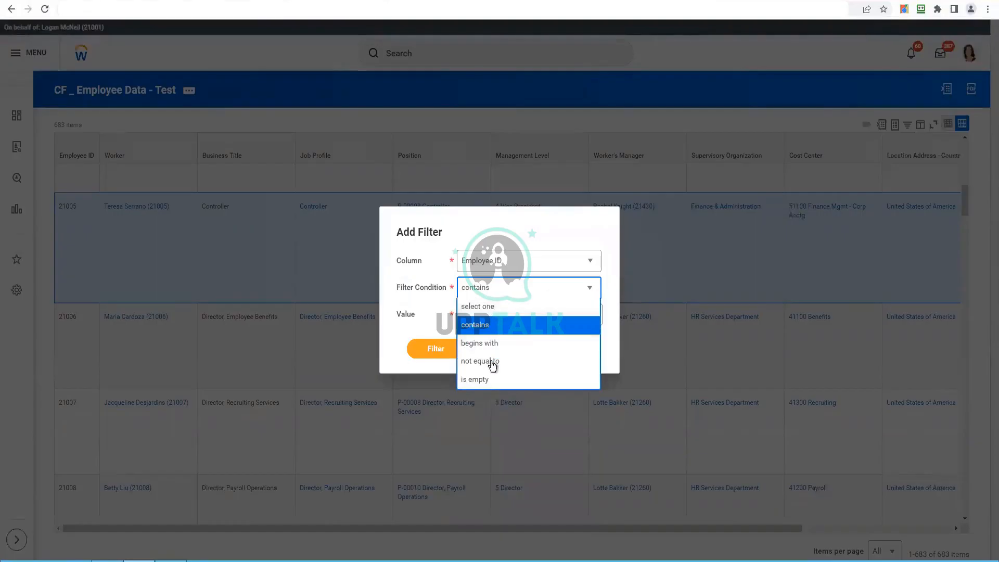
{"action": "key", "text": "Tab"}
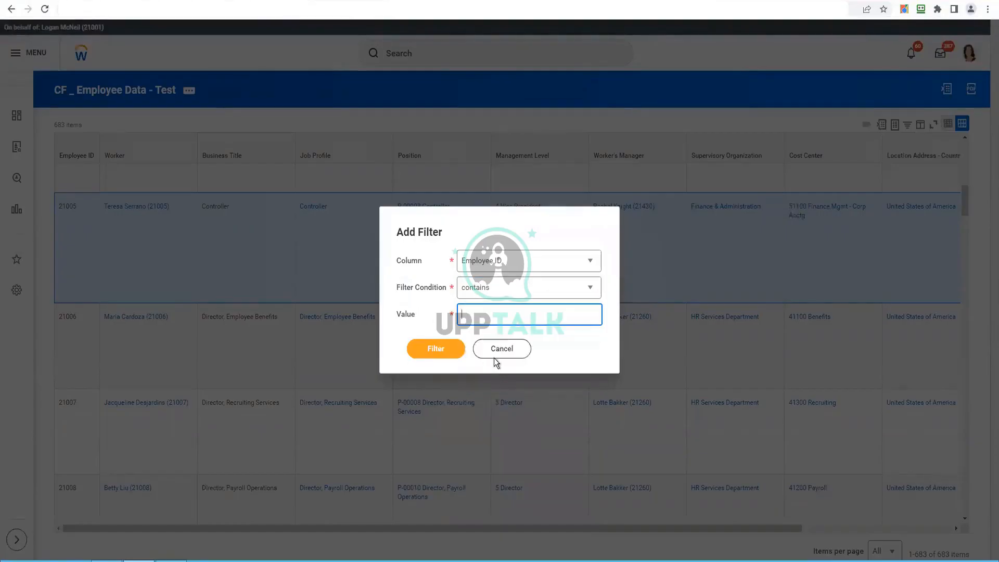
{"action": "left_click", "coordinate": [497, 357]}
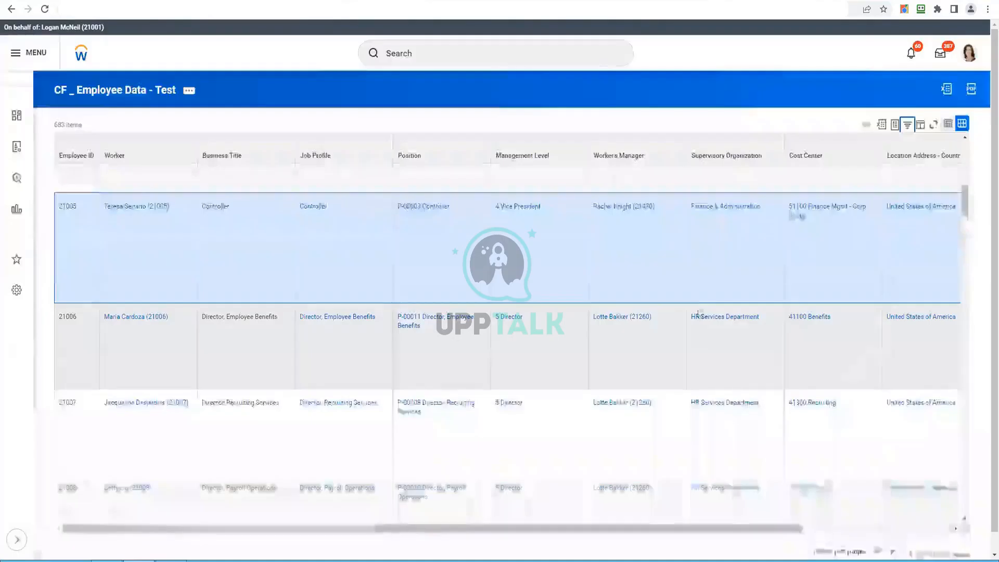
Step: Filter the report results to rows whose Location Address - Country is United States of America and check the filtered item count
{"action": "left_click_drag", "start_coordinate": [622, 528], "coordinate": [897, 527]}
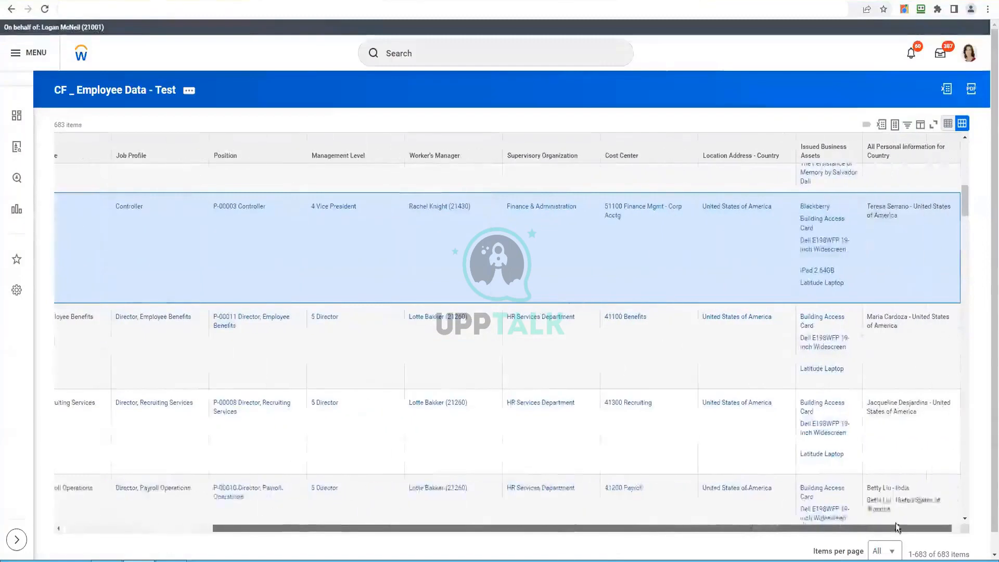
{"action": "left_click", "coordinate": [739, 152]}
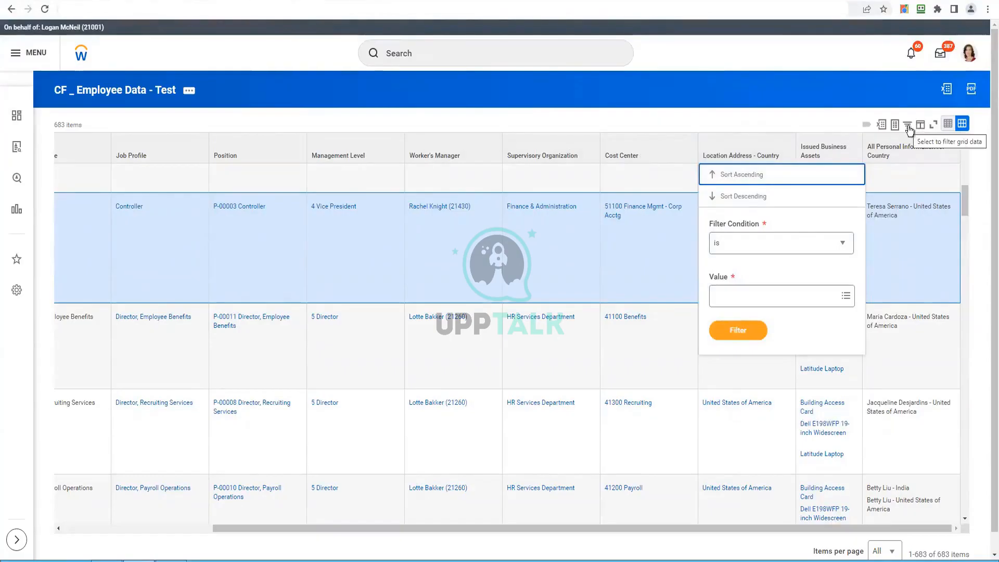
{"action": "left_click", "coordinate": [767, 93]}
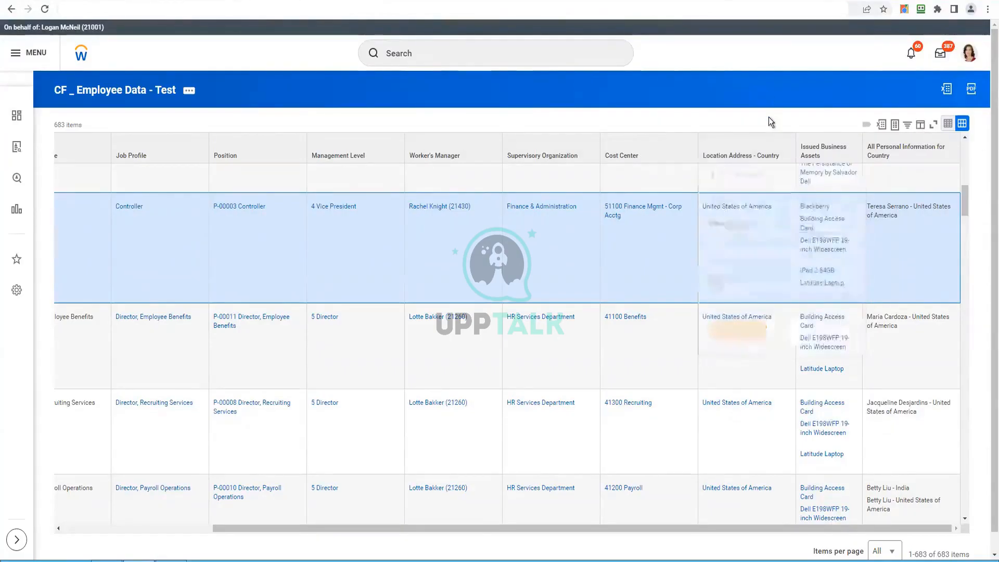
{"action": "left_click", "coordinate": [742, 151]}
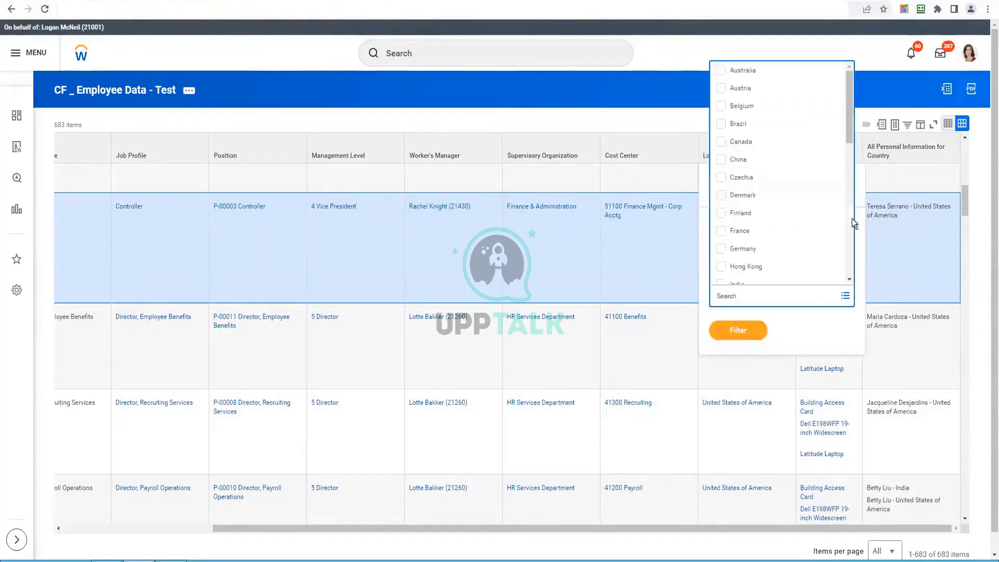
{"action": "left_click_drag", "start_coordinate": [846, 103], "coordinate": [835, 327]}
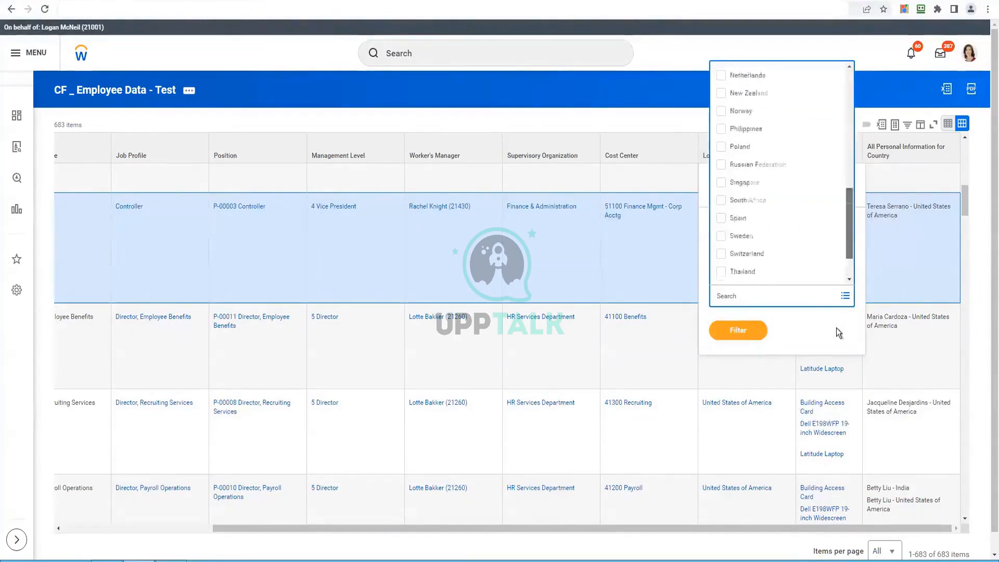
{"action": "left_click", "coordinate": [788, 276]}
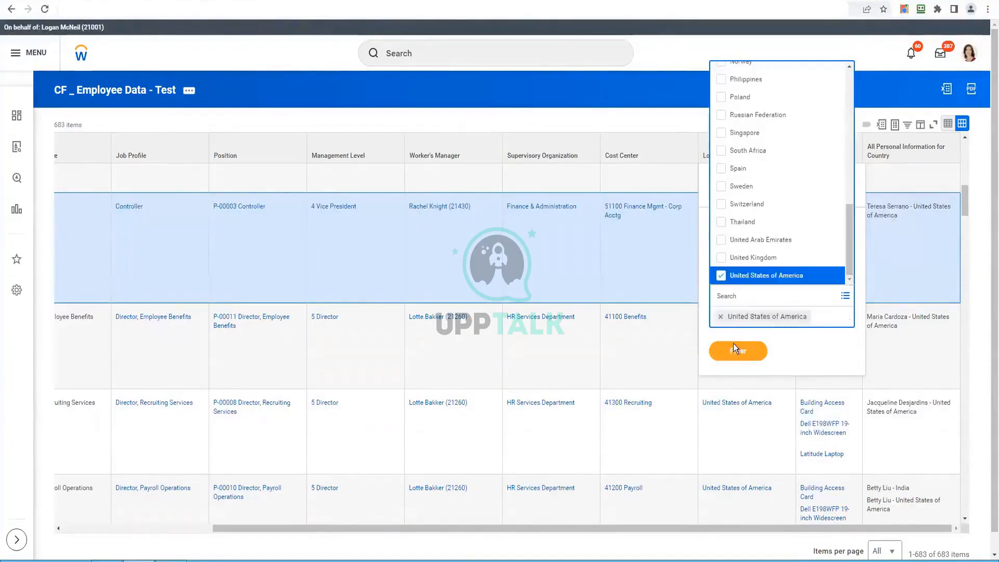
{"action": "left_click", "coordinate": [736, 354]}
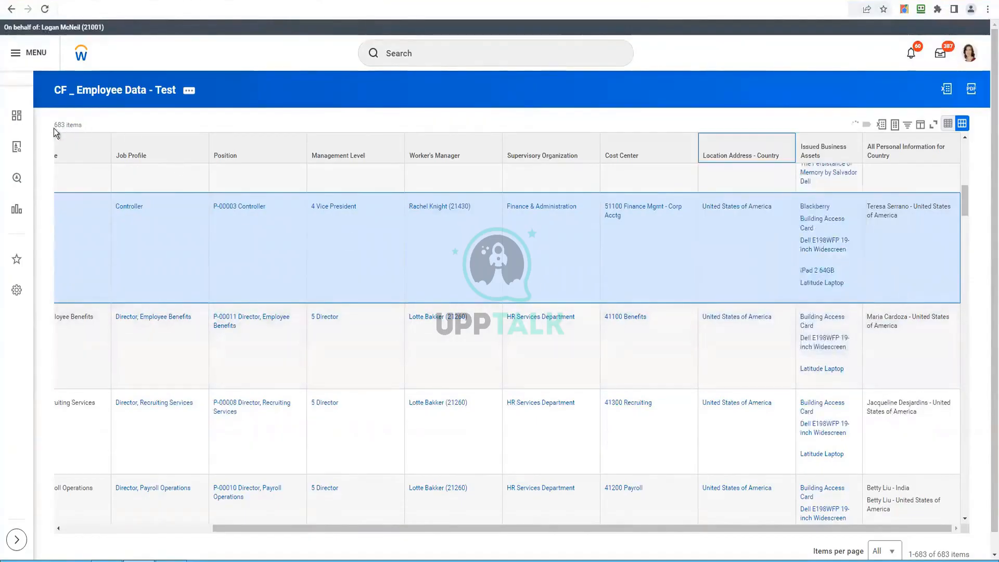
{"action": "triple_click", "coordinate": [78, 134]}
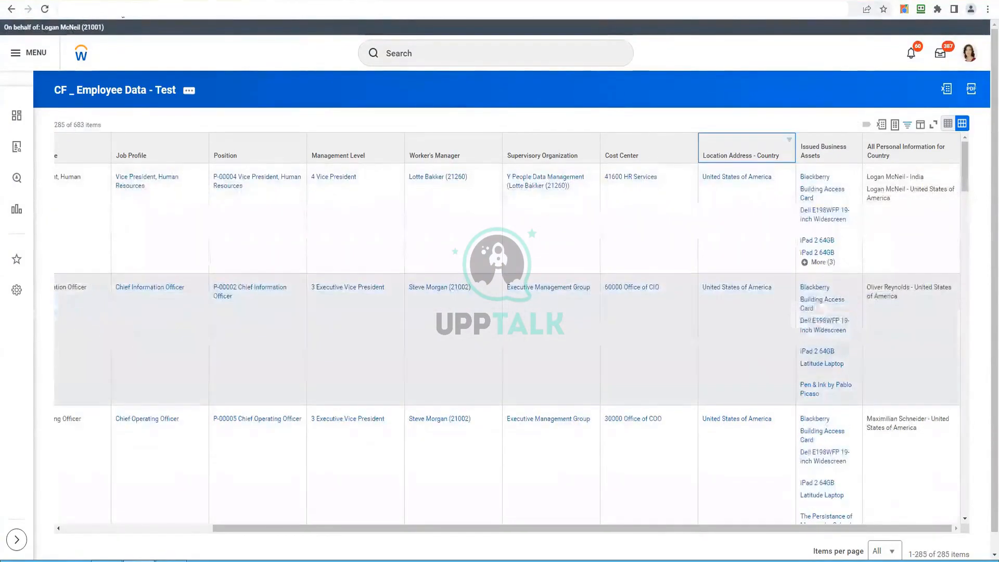
{"action": "left_click_drag", "start_coordinate": [77, 126], "coordinate": [54, 125]}
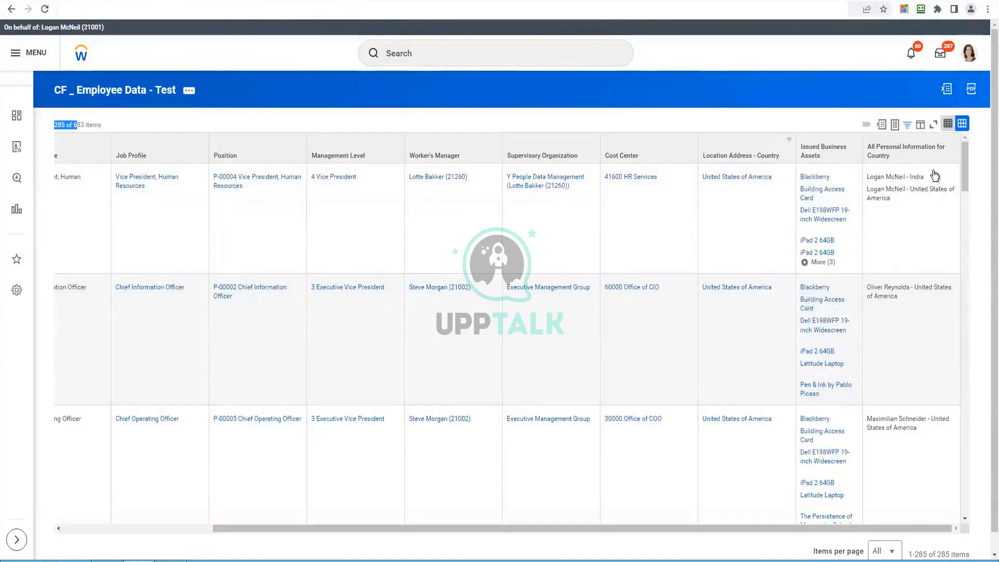
Step: Switch the results grid to the compact single-line row view and review its columns from first to last
{"action": "left_click", "coordinate": [948, 123]}
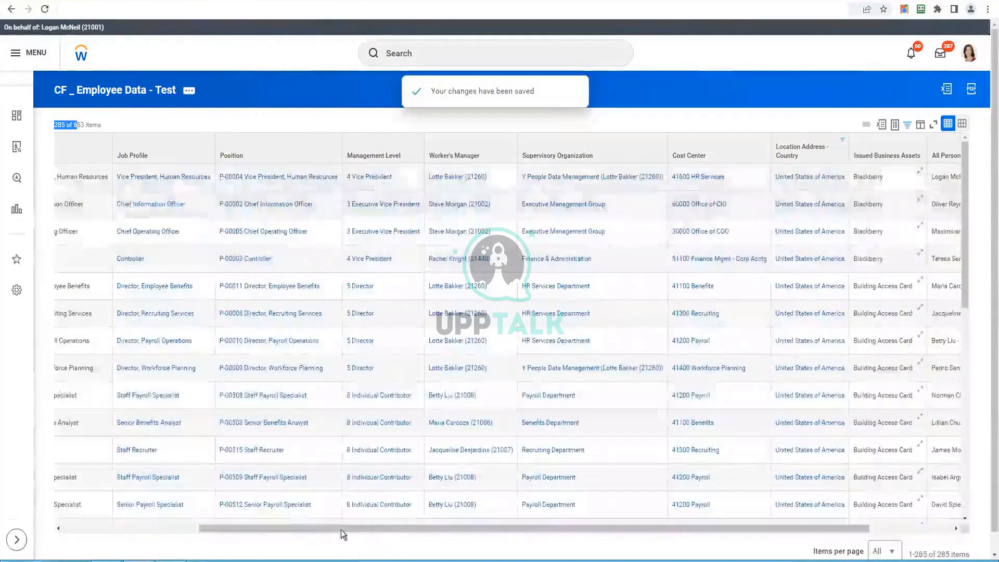
{"action": "left_click_drag", "start_coordinate": [342, 529], "coordinate": [205, 528]}
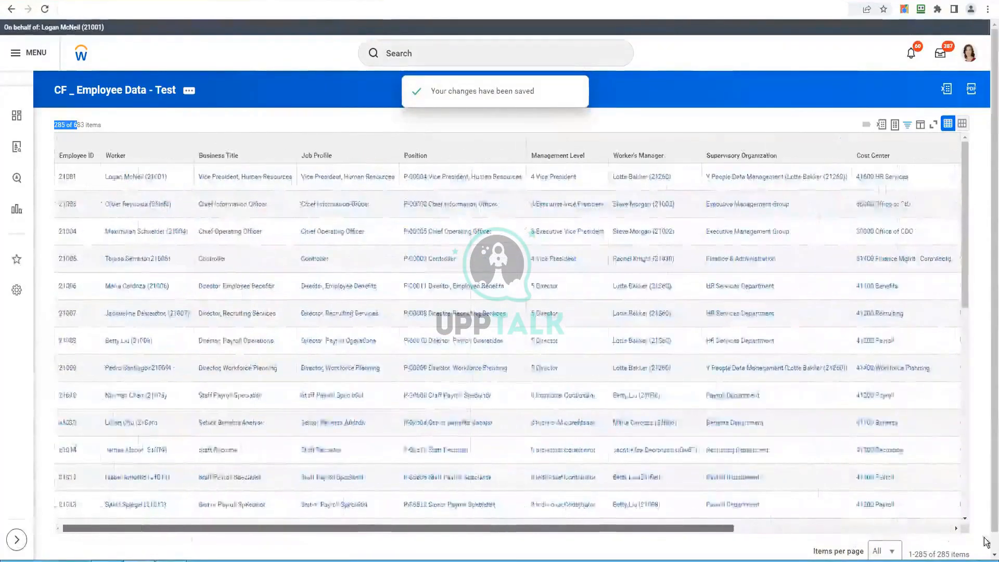
{"action": "left_click_drag", "start_coordinate": [987, 542], "coordinate": [987, 542]}
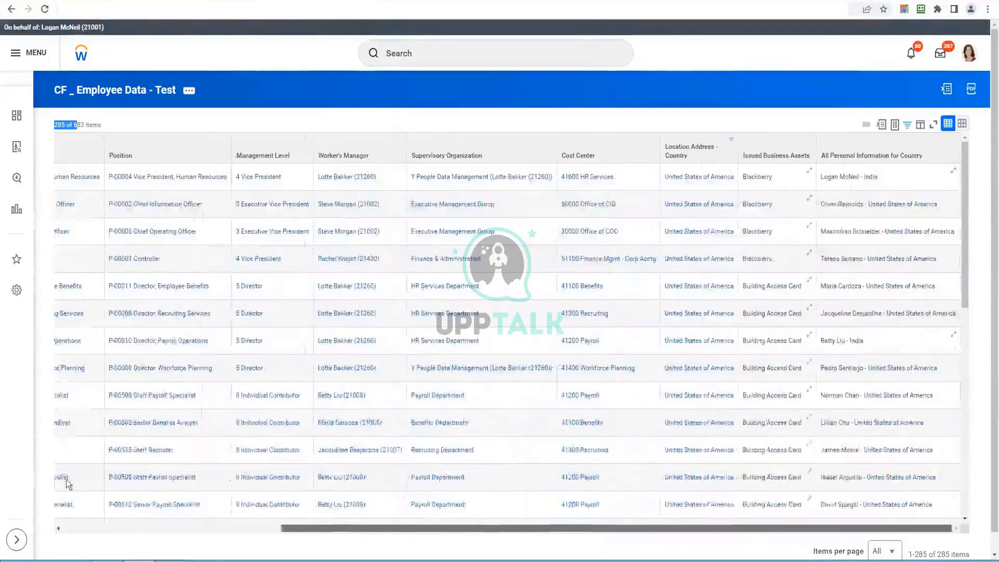
{"action": "left_click_drag", "start_coordinate": [67, 484], "coordinate": [920, 136]}
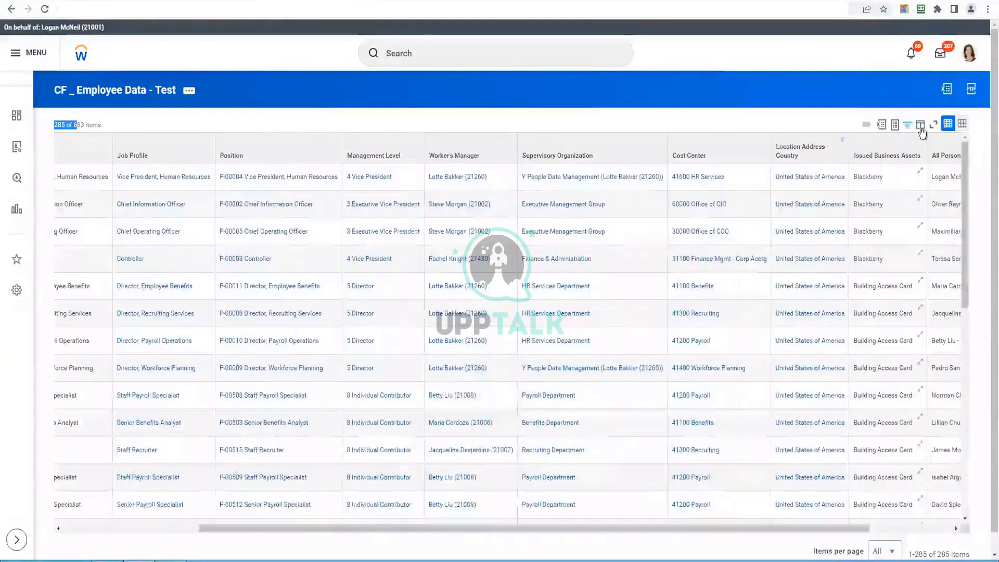
Step: Reorder the grid columns to begin with Location Address - Country, Worker, Employee ID, Job Profile and Business Title
{"action": "left_click", "coordinate": [920, 126]}
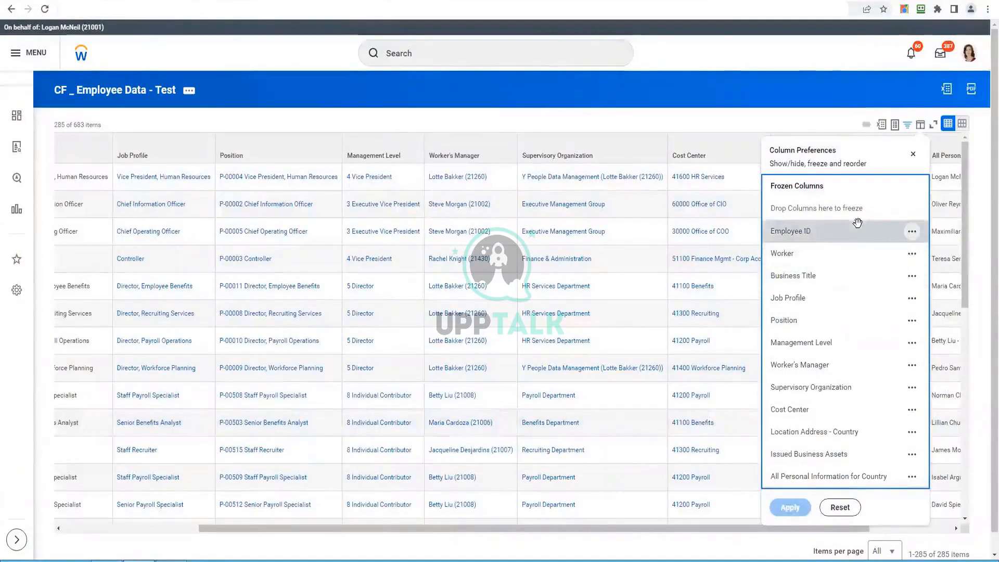
{"action": "mouse_move", "coordinate": [855, 259]}
{"action": "left_mouse_down"}
{"action": "mouse_move", "coordinate": [850, 274]}
{"action": "mouse_move", "coordinate": [861, 275]}
{"action": "left_mouse_up"}
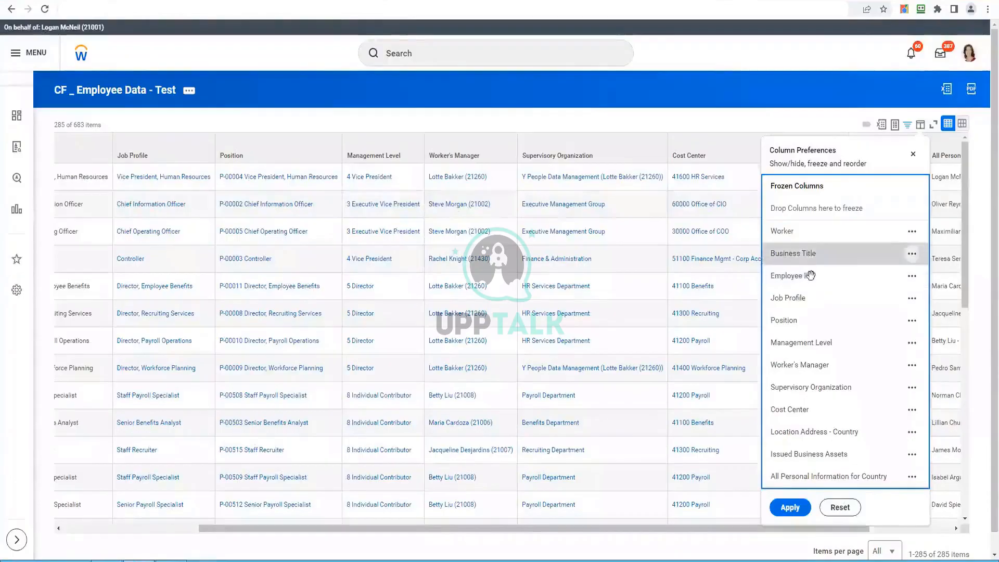
{"action": "left_click_drag", "start_coordinate": [809, 253], "coordinate": [799, 232]}
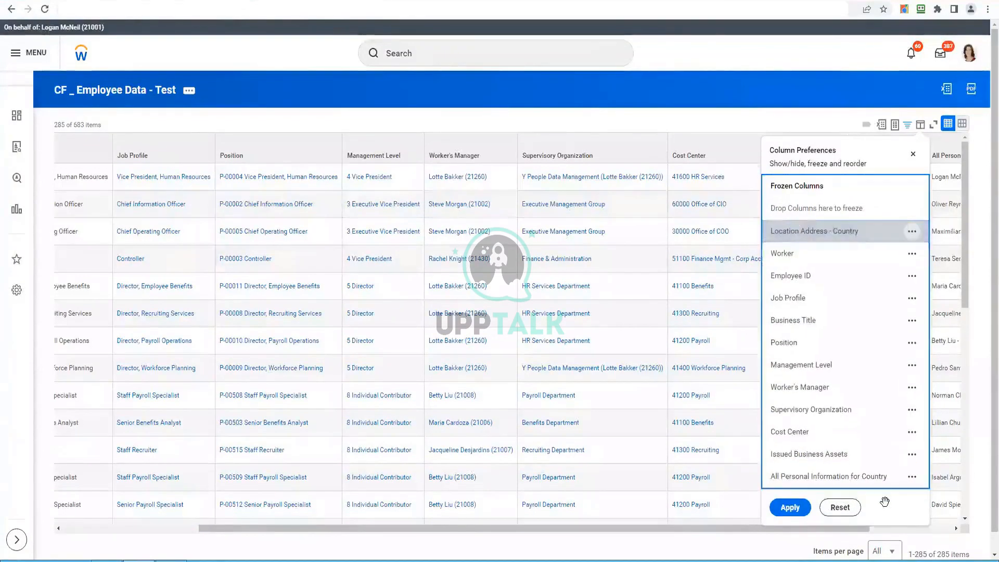
Step: Hide the All Personal Information for Country and Issued Business Assets columns, apply the column preferences and check the grid through its last column
{"action": "left_click", "coordinate": [918, 480]}
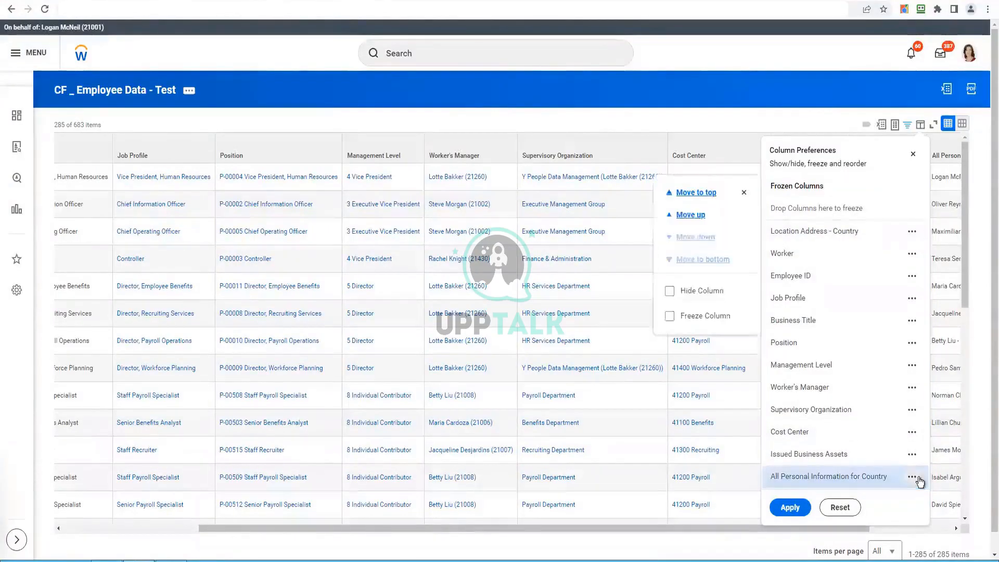
{"action": "left_click", "coordinate": [698, 291]}
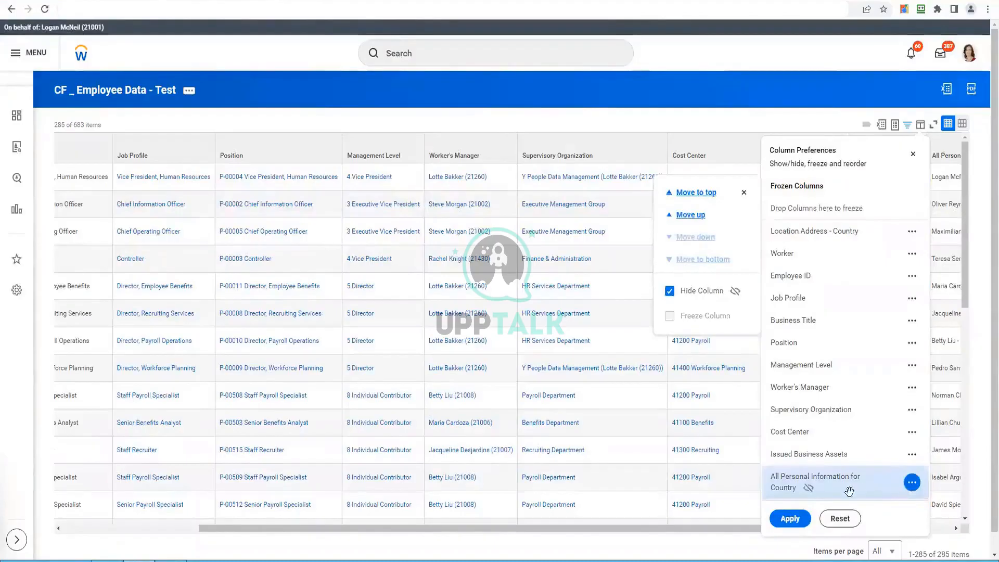
{"action": "left_click", "coordinate": [920, 458]}
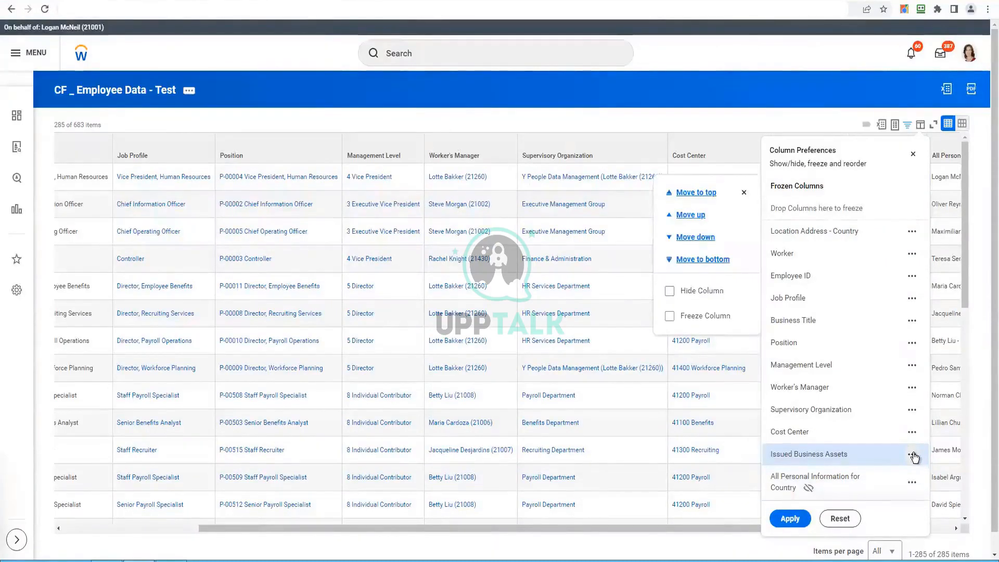
{"action": "left_click", "coordinate": [670, 290]}
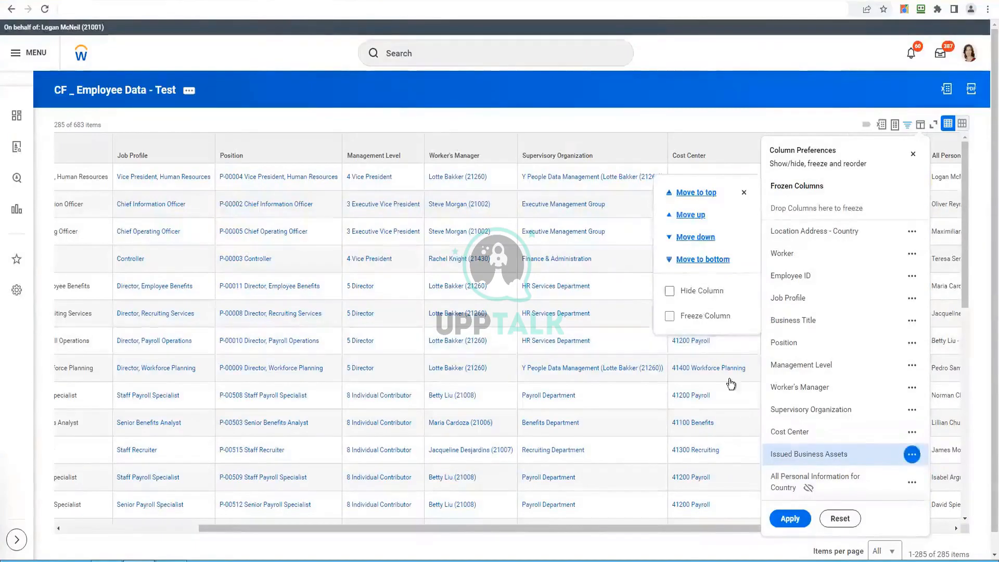
{"action": "left_click", "coordinate": [790, 518]}
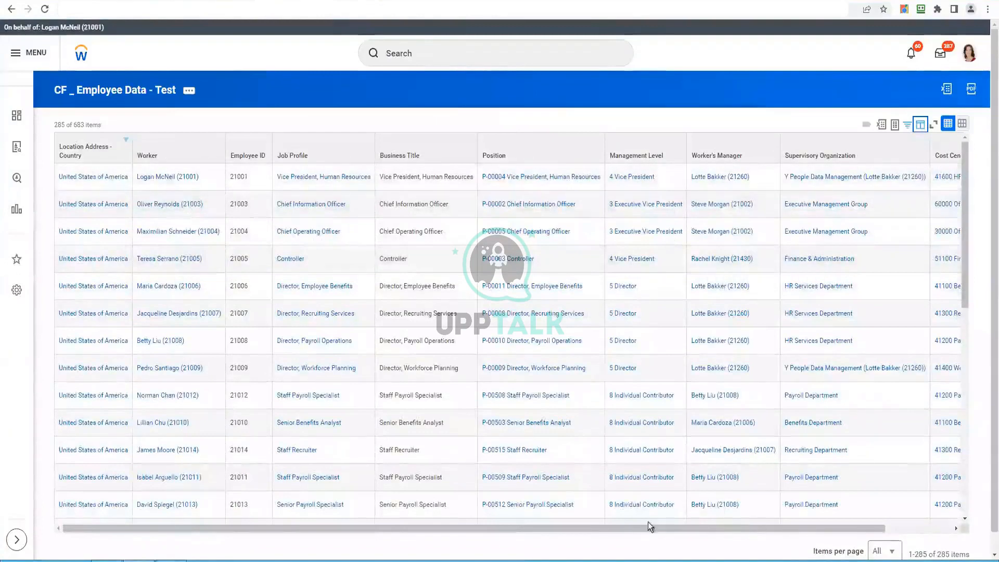
{"action": "left_click_drag", "start_coordinate": [504, 532], "coordinate": [831, 550]}
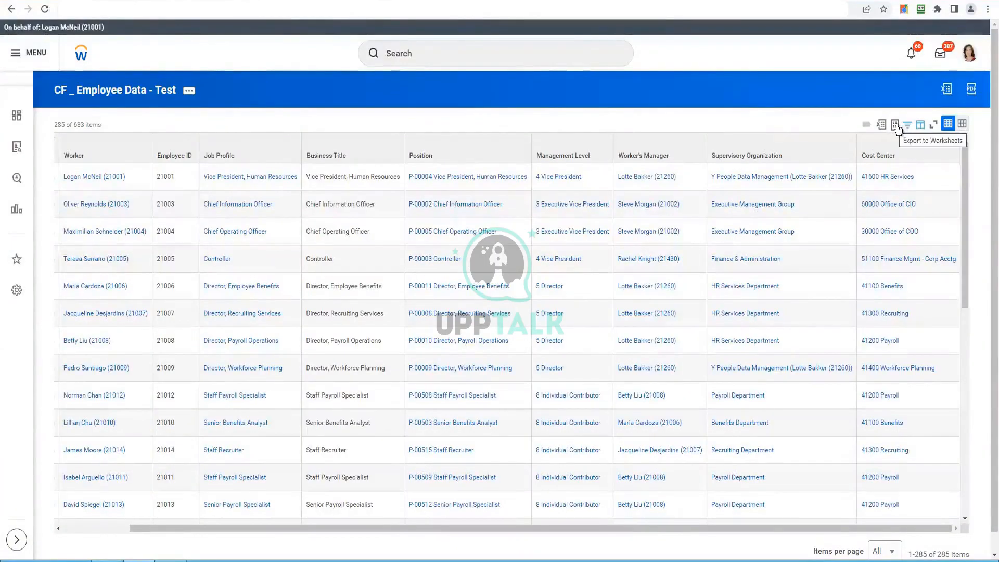
{"action": "left_click", "coordinate": [975, 58]}
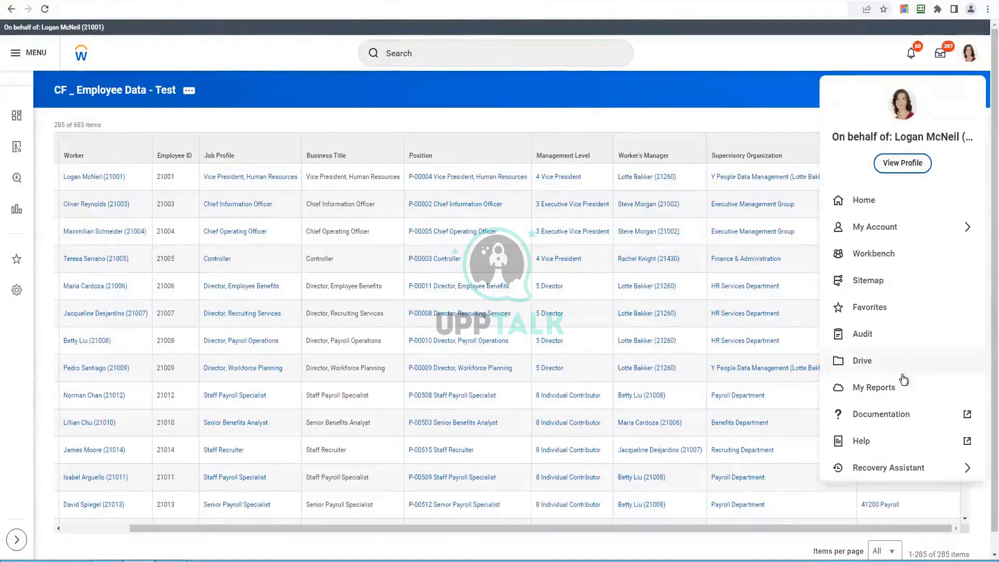
{"action": "left_click", "coordinate": [807, 52]}
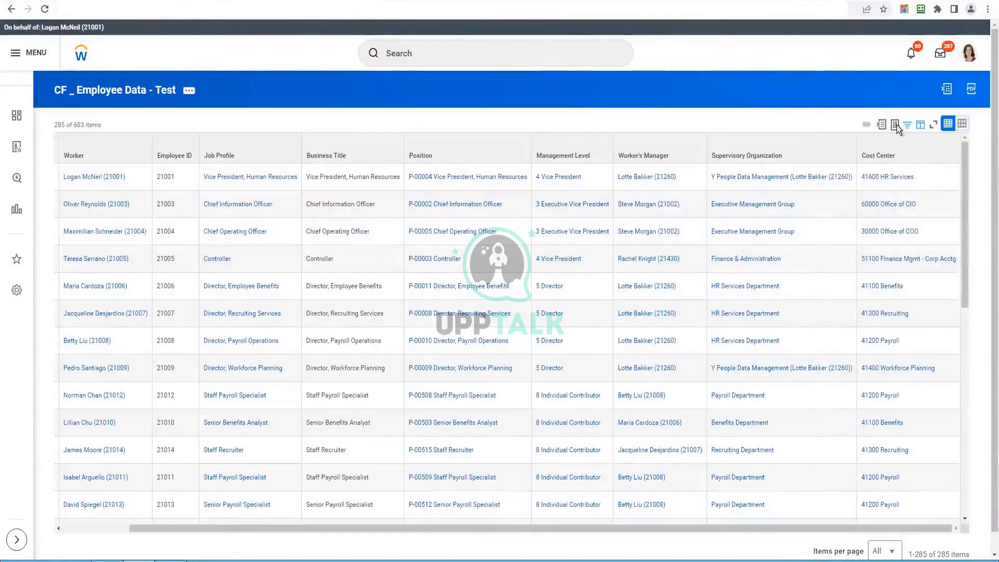
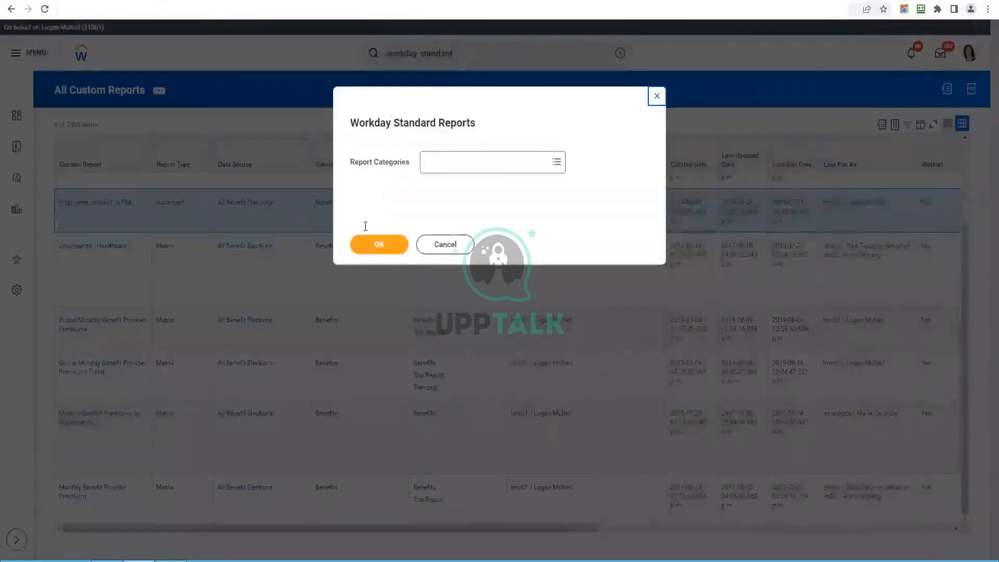
Step: Run Workday Standard Reports with no report category and browse the listed reports and their types, such as XpressO
{"action": "left_click", "coordinate": [374, 244]}
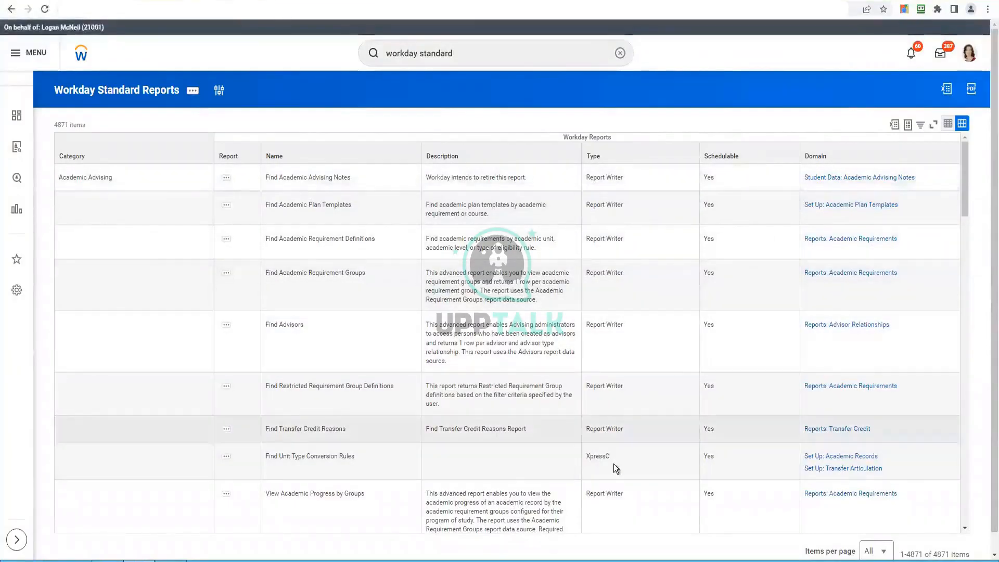
{"action": "left_click_drag", "start_coordinate": [614, 458], "coordinate": [596, 458]}
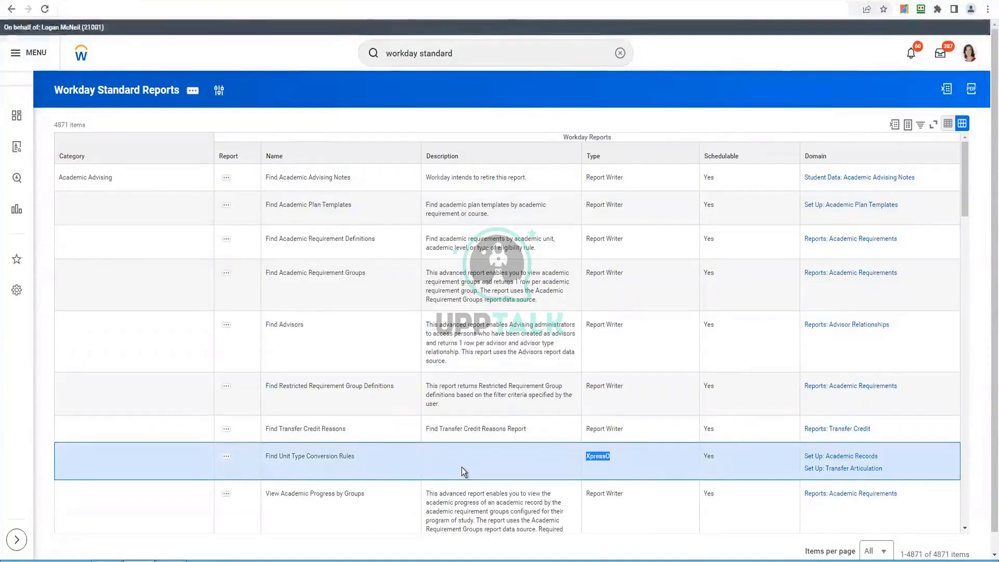
{"action": "scroll", "coordinate": [408, 359], "scroll_direction": "down", "scroll_amount": 5}
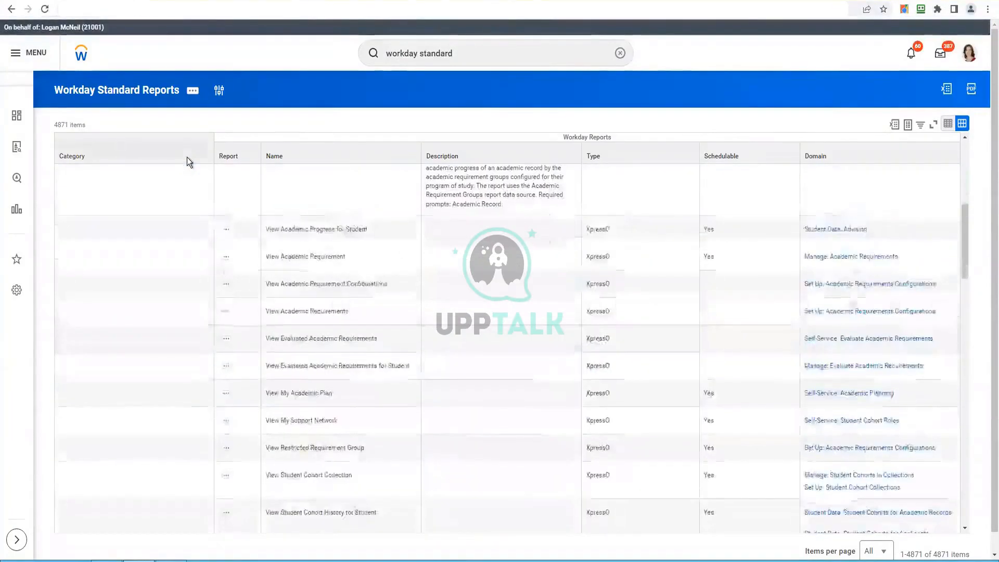
Step: Try to filter the Category column of the standard reports list for values containing "Human"
{"action": "left_click", "coordinate": [186, 157]}
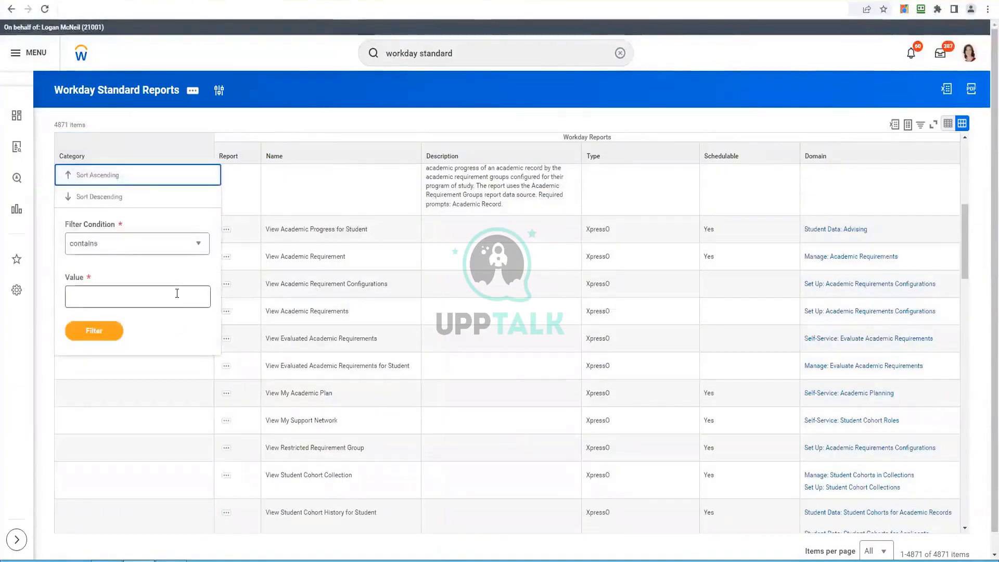
{"action": "left_click", "coordinate": [177, 294]}
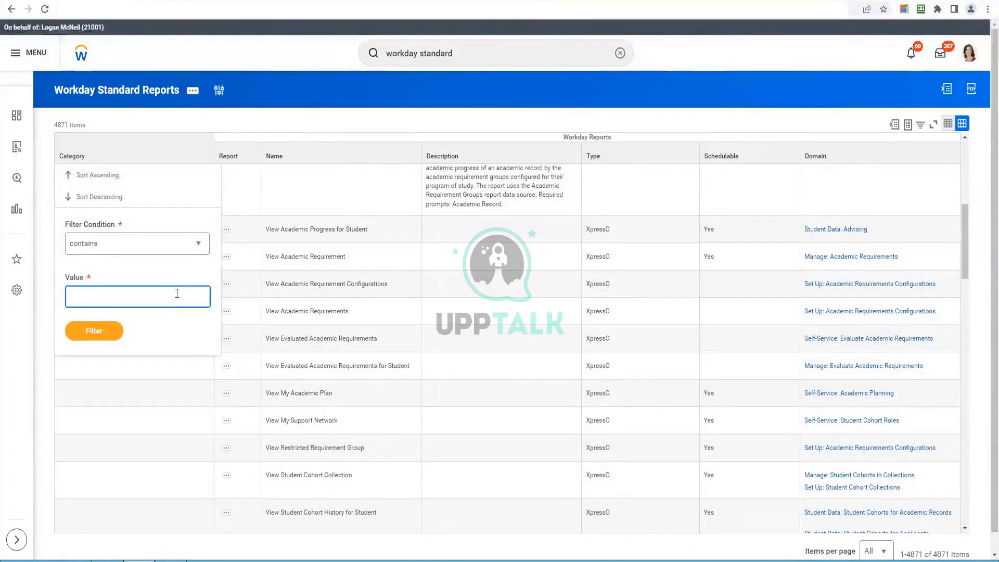
{"action": "type", "text": "Human"}
{"action": "left_click", "coordinate": [108, 338]}
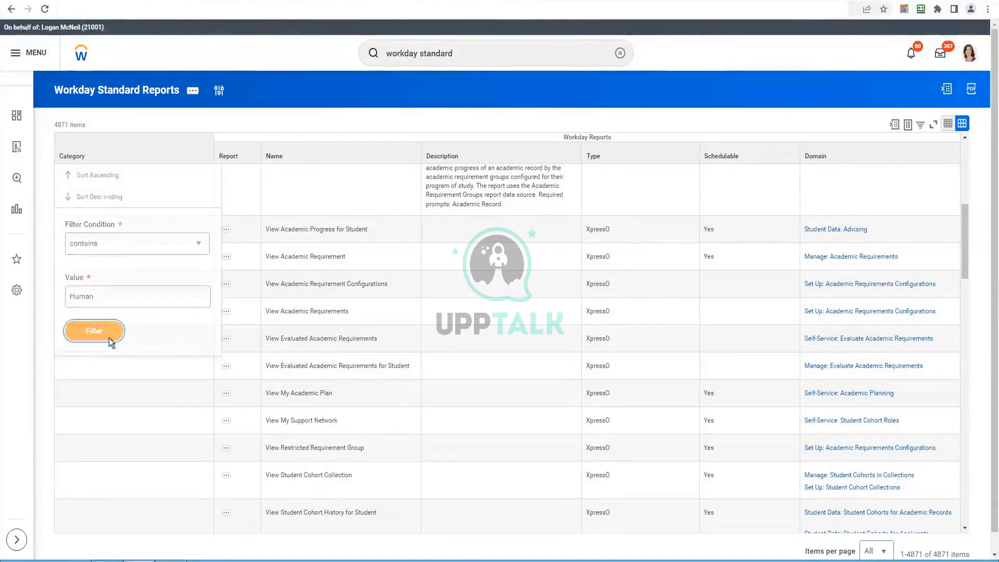
Step: Filter the Category column for values containing "HCM" and look through the listed audit reports to the last one
{"action": "left_click", "coordinate": [147, 154]}
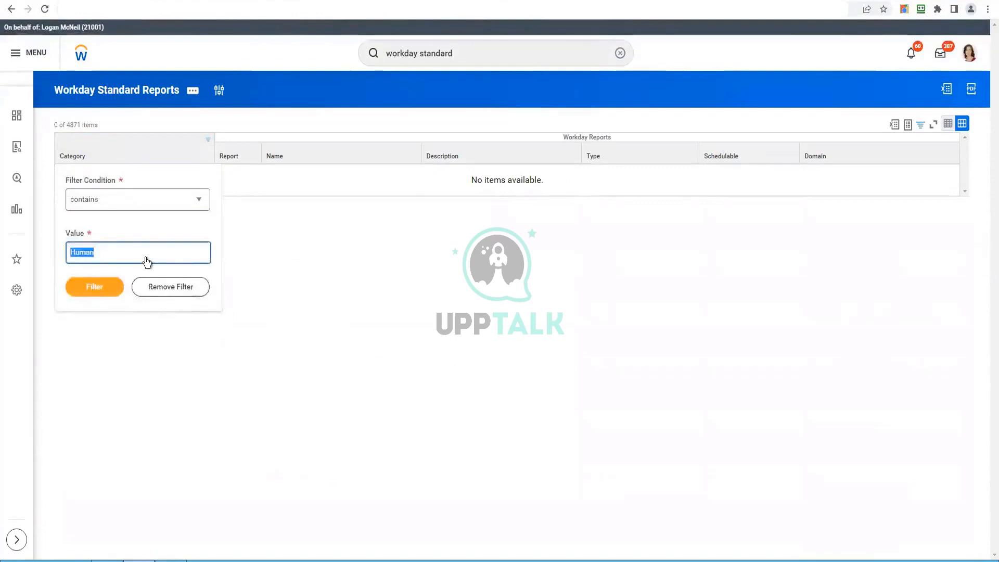
{"action": "type", "text": "HCM"}
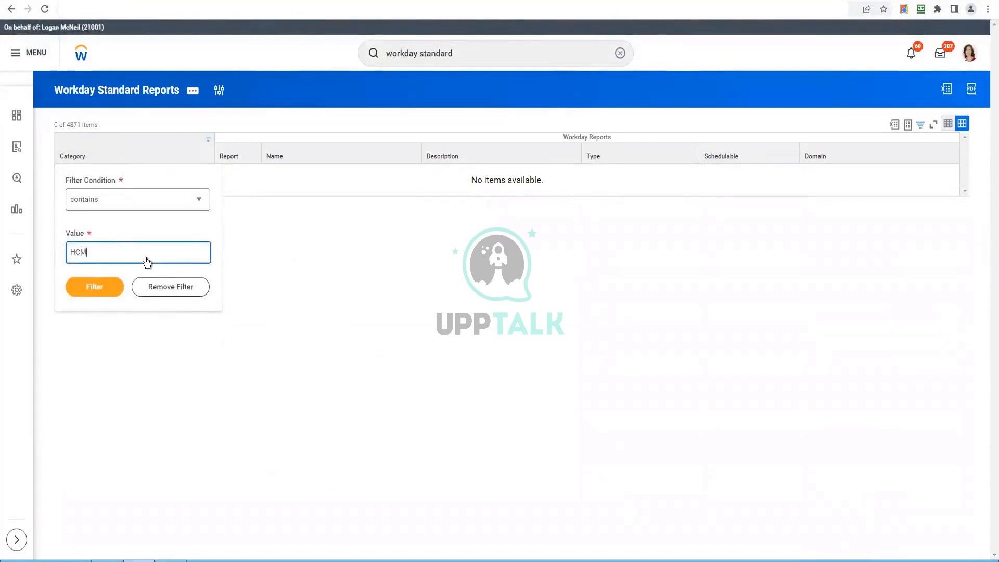
{"action": "left_click", "coordinate": [94, 287]}
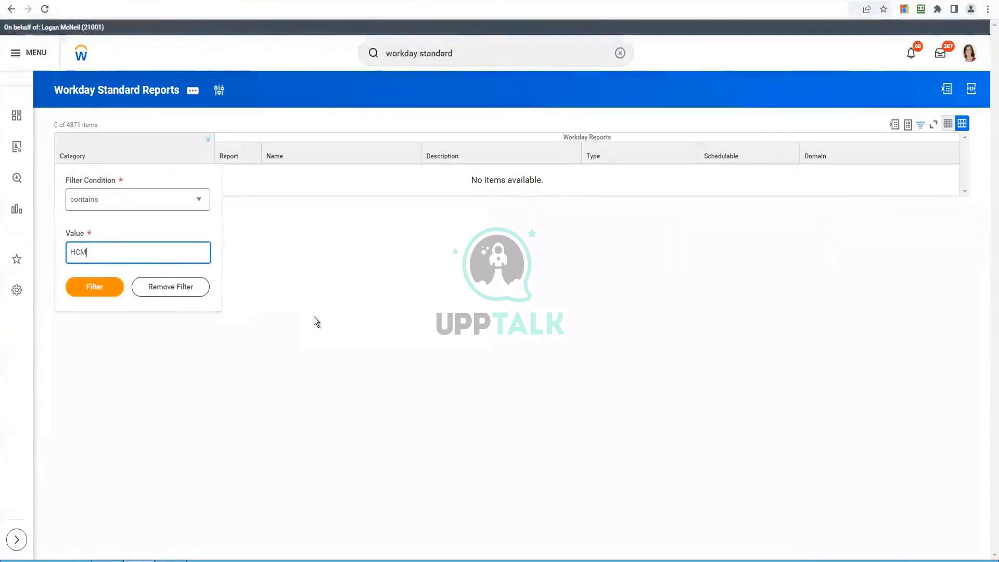
{"action": "left_click", "coordinate": [201, 150]}
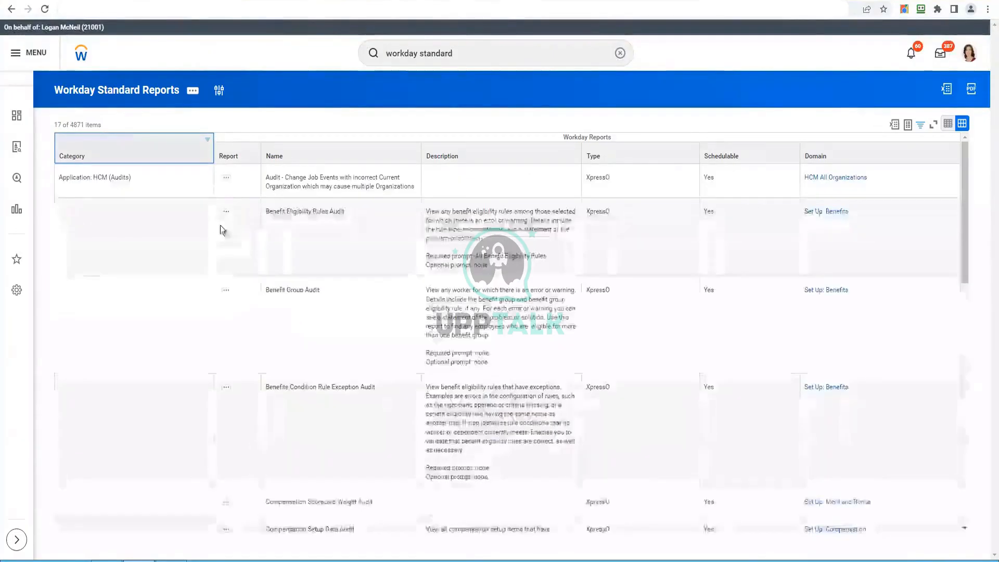
{"action": "left_click", "coordinate": [276, 268]}
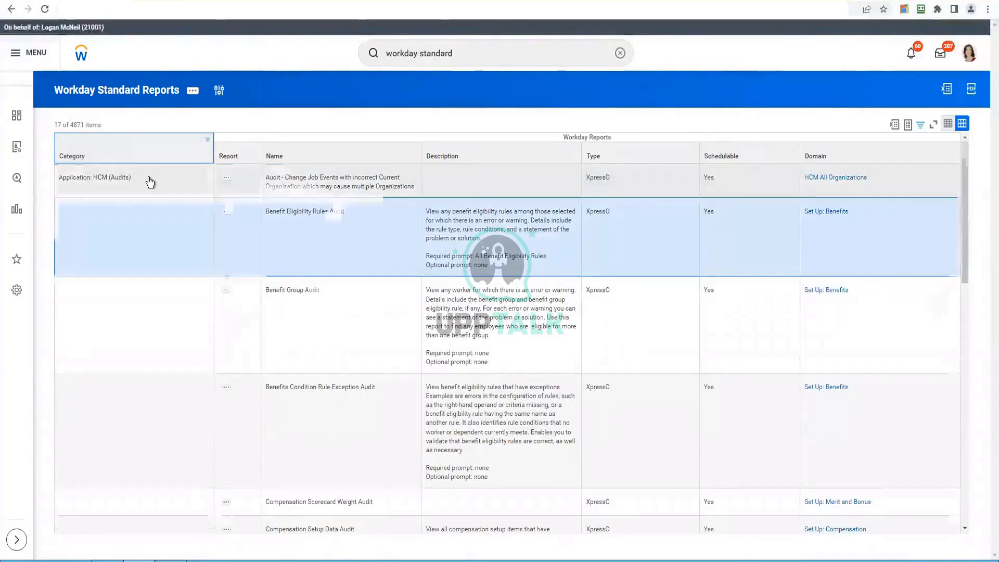
{"action": "scroll", "coordinate": [150, 180], "scroll_direction": "down", "scroll_amount": 6}
{"action": "scroll", "coordinate": [341, 454], "scroll_direction": "down", "scroll_amount": 6}
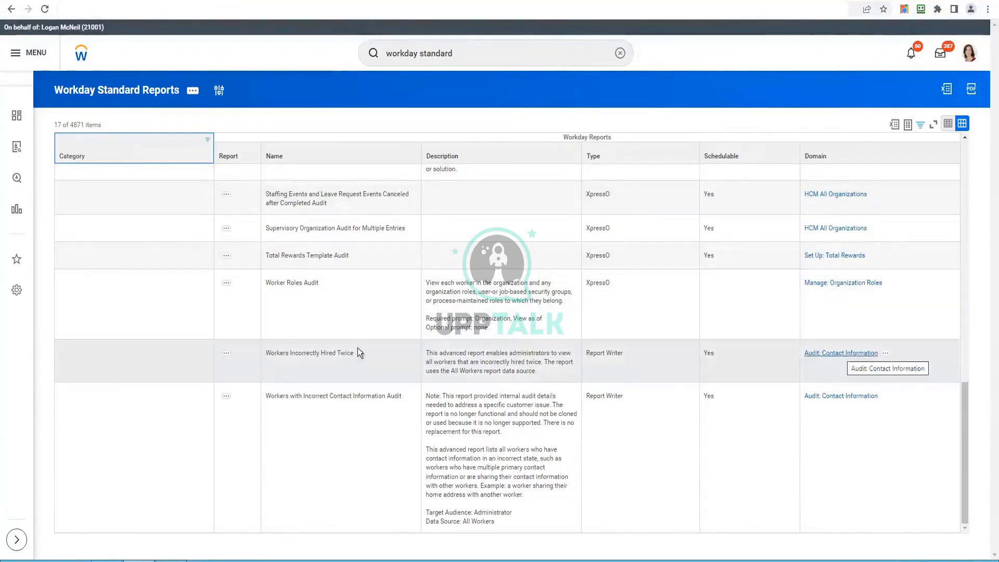
Step: Examine the related actions available for the Workers Incorrectly Hired Twice and Workers with Incorrect Contact Information Audit reports
{"action": "left_click", "coordinate": [227, 353]}
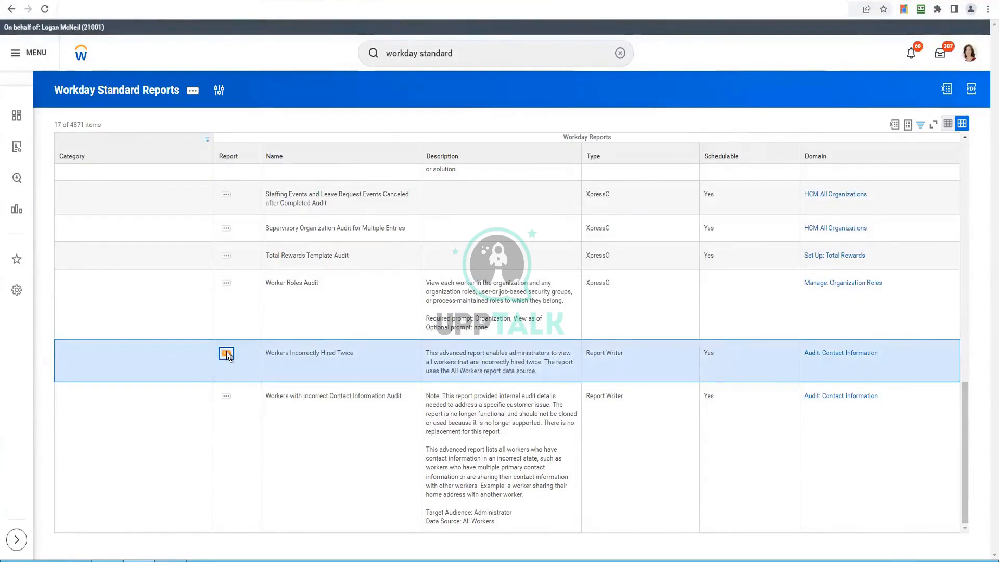
{"action": "left_click", "coordinate": [226, 352]}
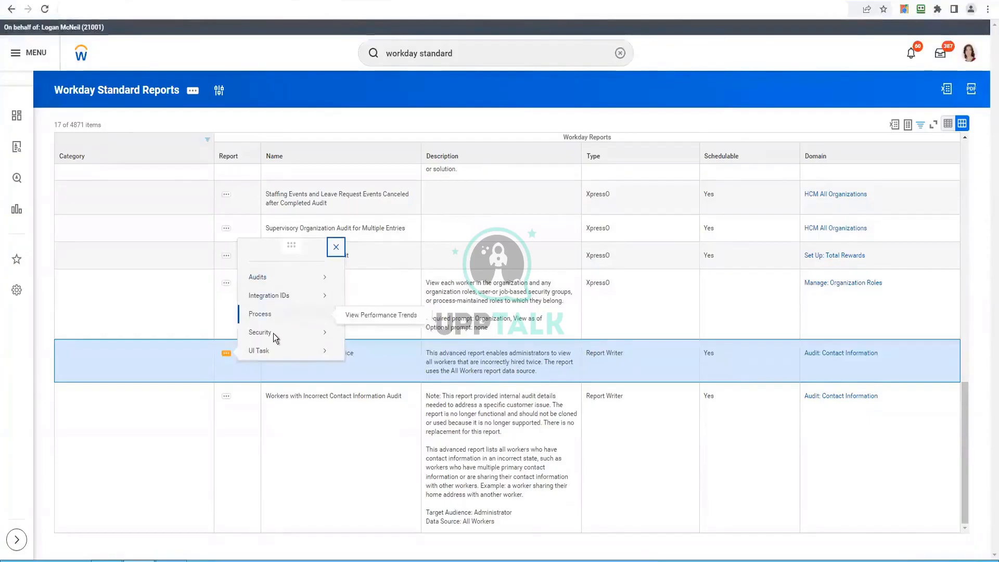
{"action": "mouse_move", "coordinate": [258, 357]}
{"action": "mouse_move", "coordinate": [259, 336]}
{"action": "mouse_move", "coordinate": [292, 298]}
{"action": "mouse_move", "coordinate": [301, 268]}
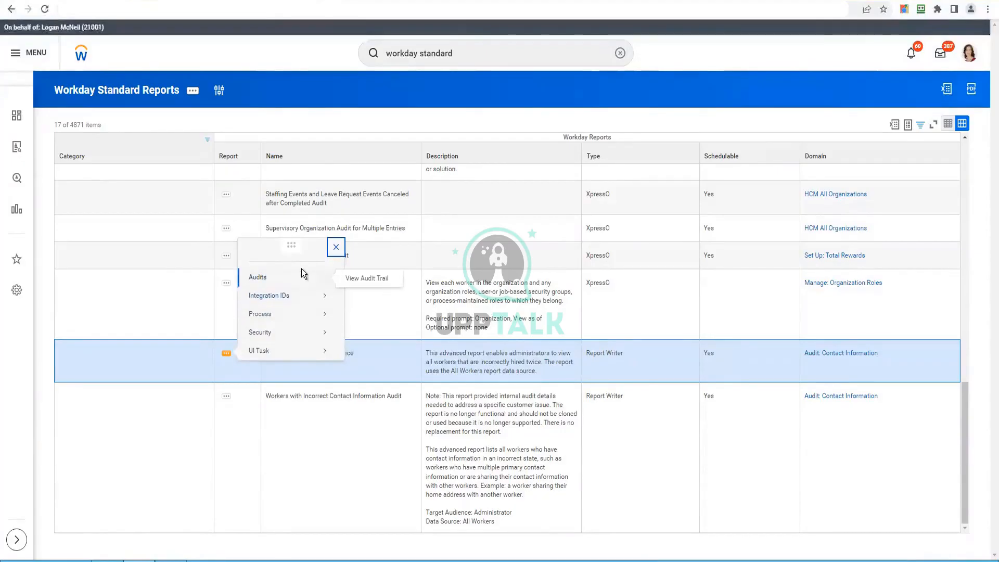
{"action": "left_click", "coordinate": [279, 376]}
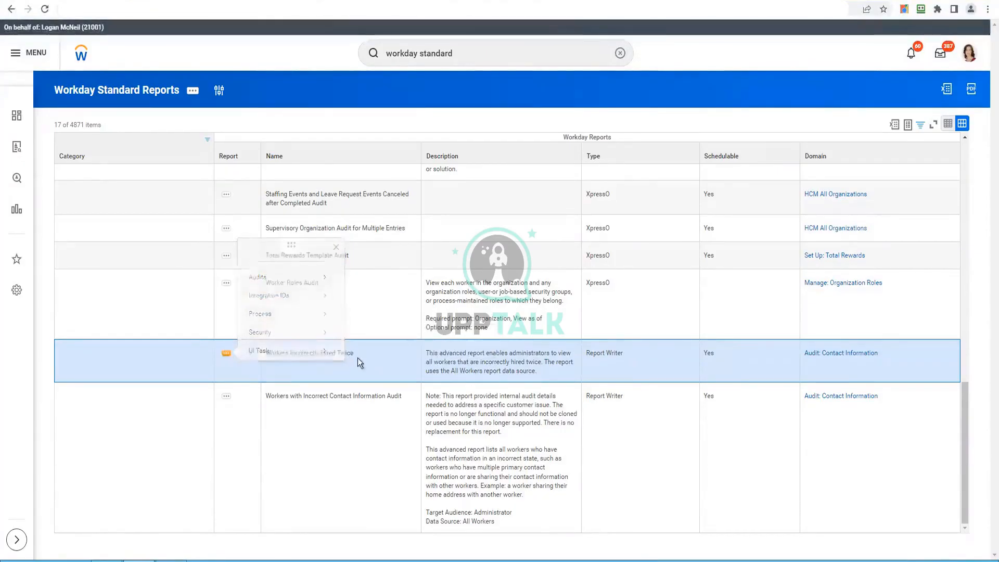
{"action": "left_click", "coordinate": [227, 354]}
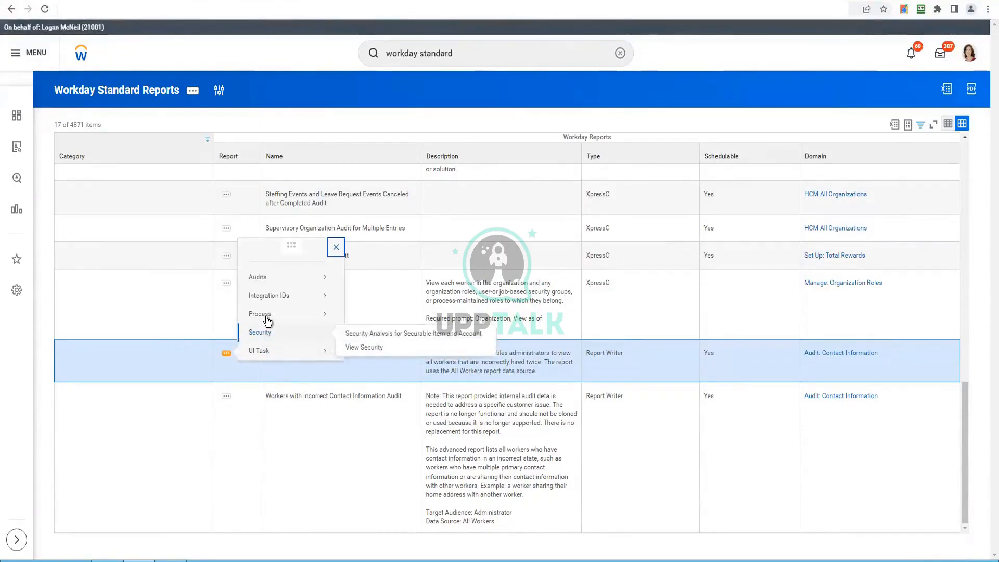
{"action": "left_click", "coordinate": [227, 396]}
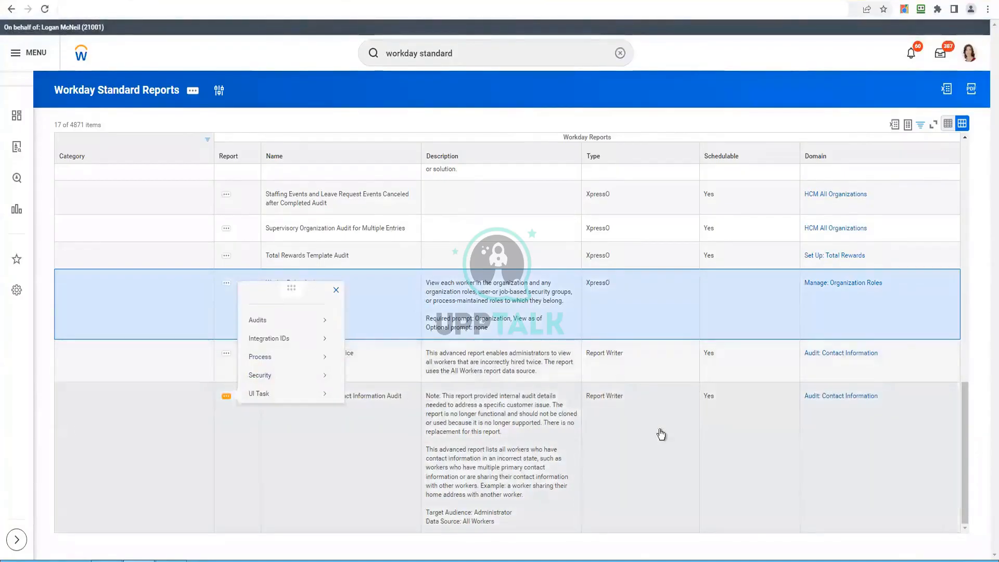
{"action": "left_click", "coordinate": [533, 452]}
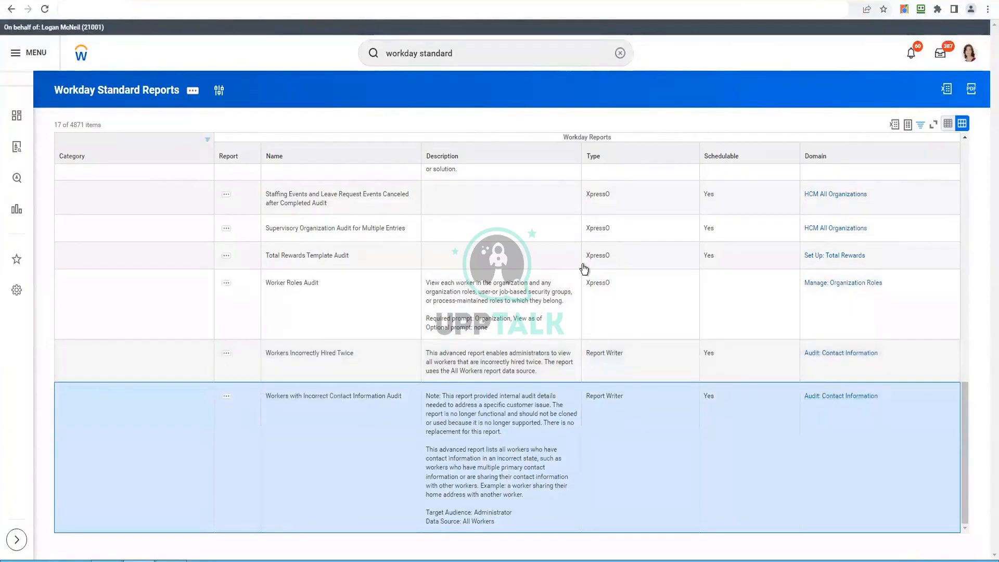
Step: Examine the related actions available for the Position Group Exception Audit and Directory by Country reports
{"action": "scroll", "coordinate": [615, 208], "scroll_direction": "up", "scroll_amount": 1}
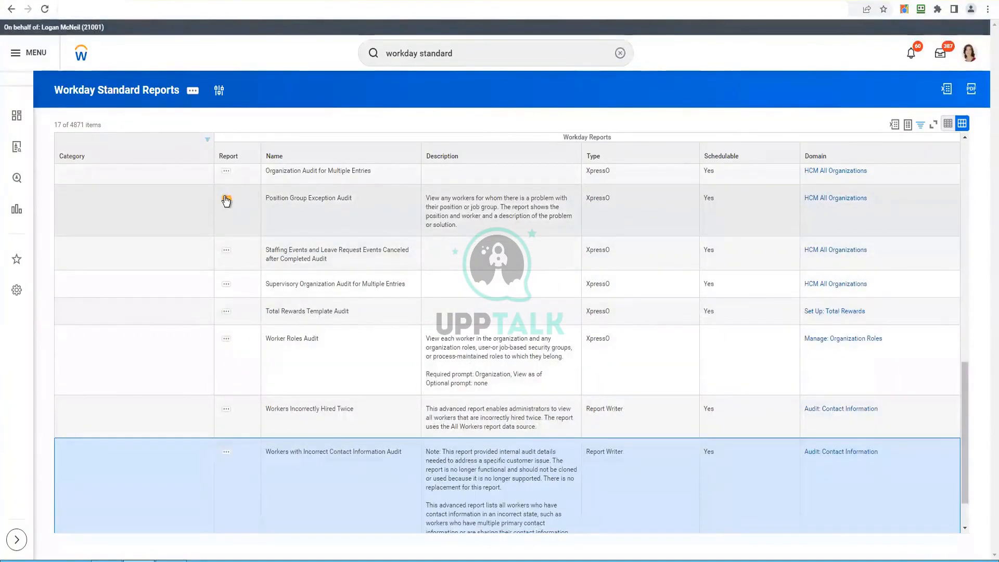
{"action": "left_click", "coordinate": [226, 200]}
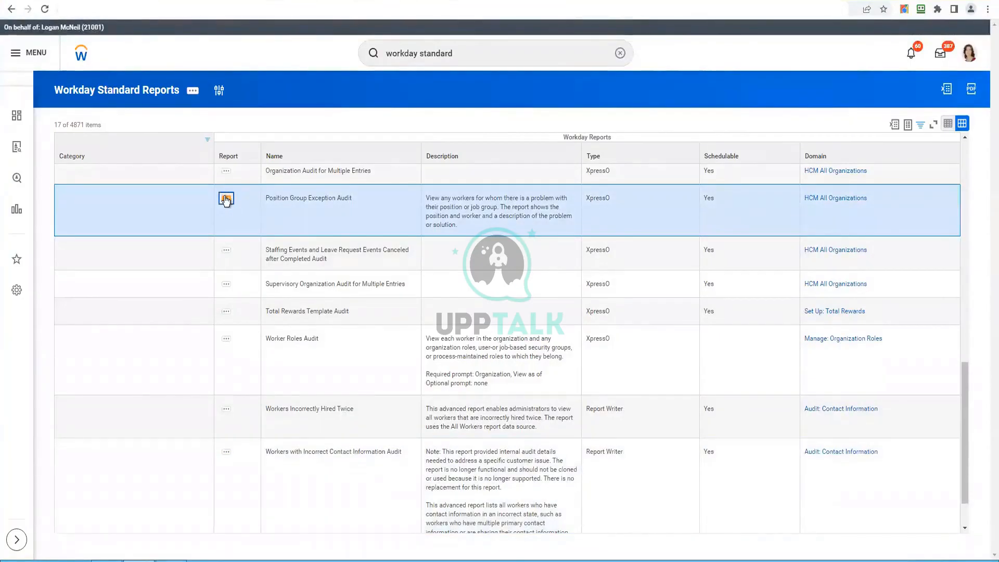
{"action": "left_click", "coordinate": [226, 200]}
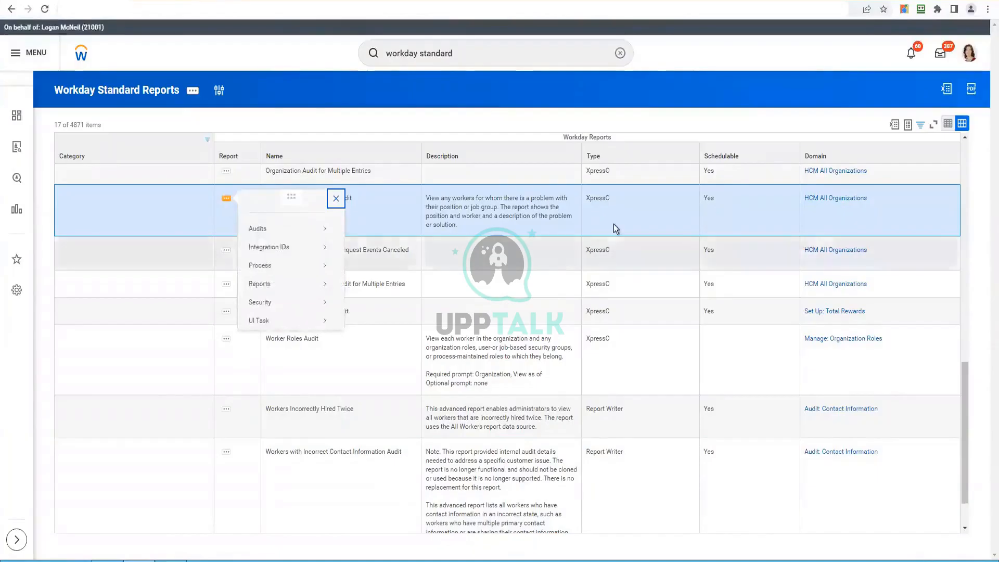
{"action": "left_click", "coordinate": [580, 277]}
{"action": "scroll", "coordinate": [579, 277], "scroll_direction": "up", "scroll_amount": 6}
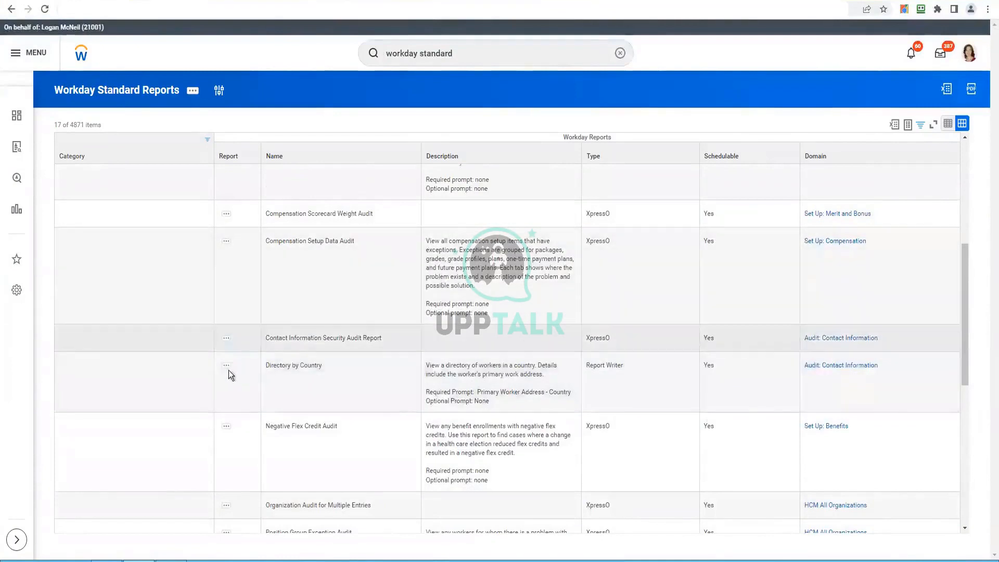
{"action": "left_click", "coordinate": [226, 367]}
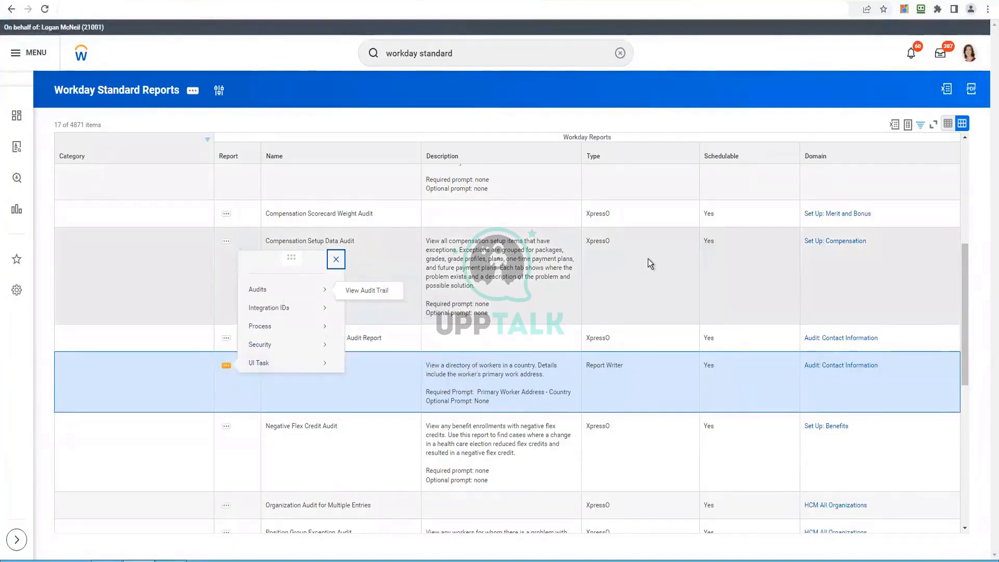
{"action": "scroll", "coordinate": [648, 258], "scroll_direction": "up", "scroll_amount": 2}
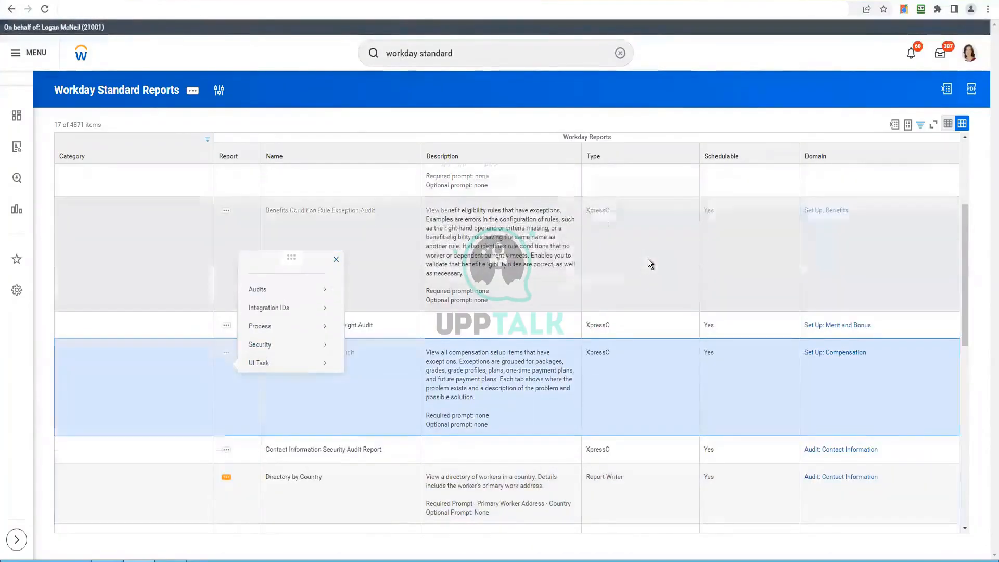
{"action": "scroll", "coordinate": [648, 258], "scroll_direction": "up", "scroll_amount": 3}
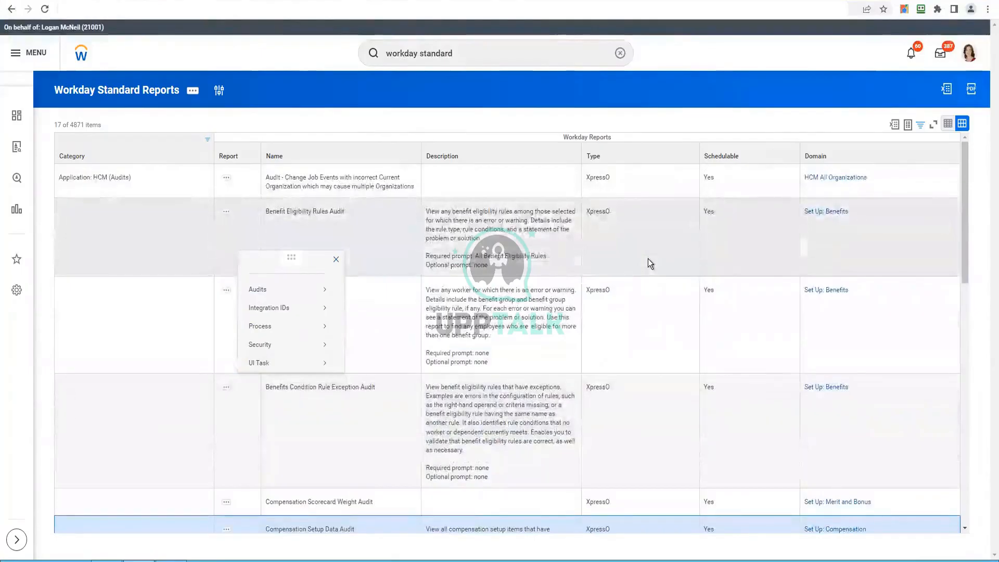
Step: Filter the Category column for values containing "payroll"
{"action": "left_click", "coordinate": [154, 157]}
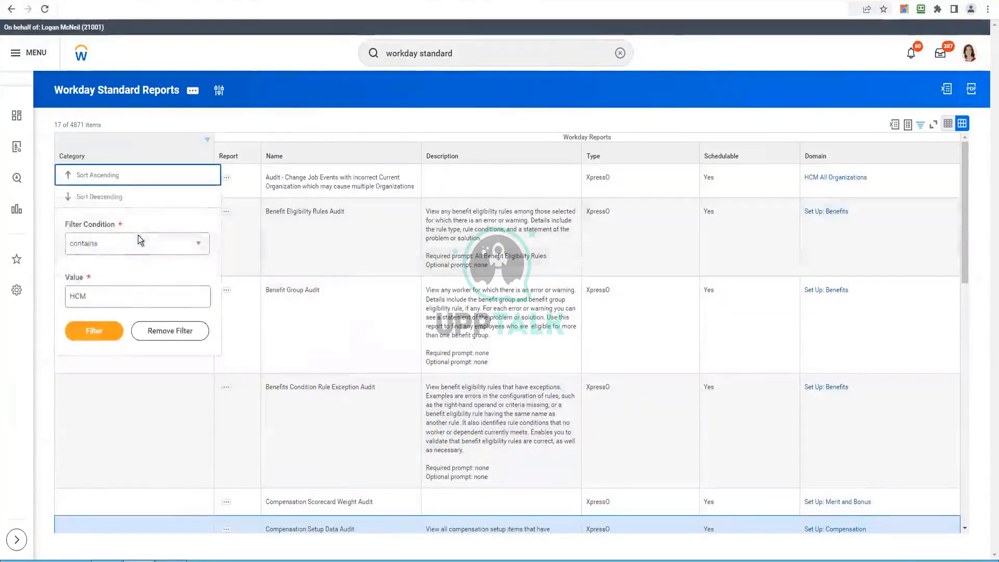
{"action": "double_click", "coordinate": [115, 290]}
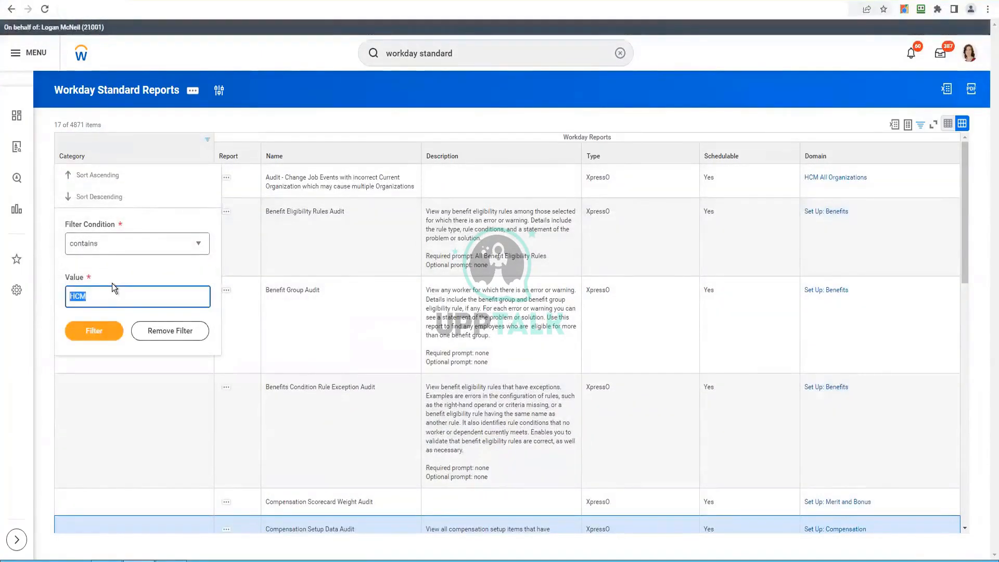
{"action": "key", "text": "BackSpace"}
{"action": "type", "text": "payroll"}
{"action": "left_click", "coordinate": [104, 331]}
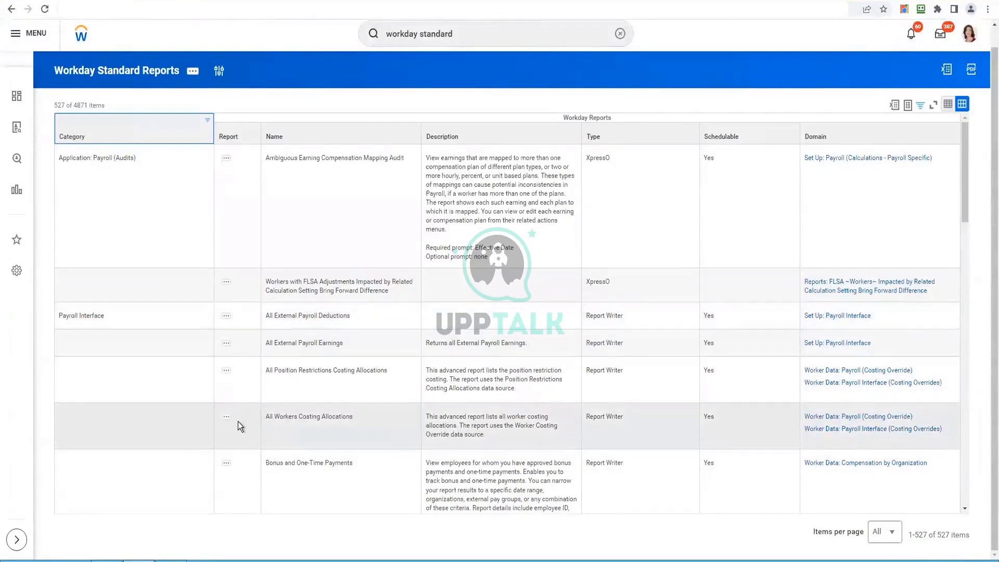
Step: Run the All Workers Costing Allocations standard report in a new browser tab
{"action": "left_click", "coordinate": [239, 422]}
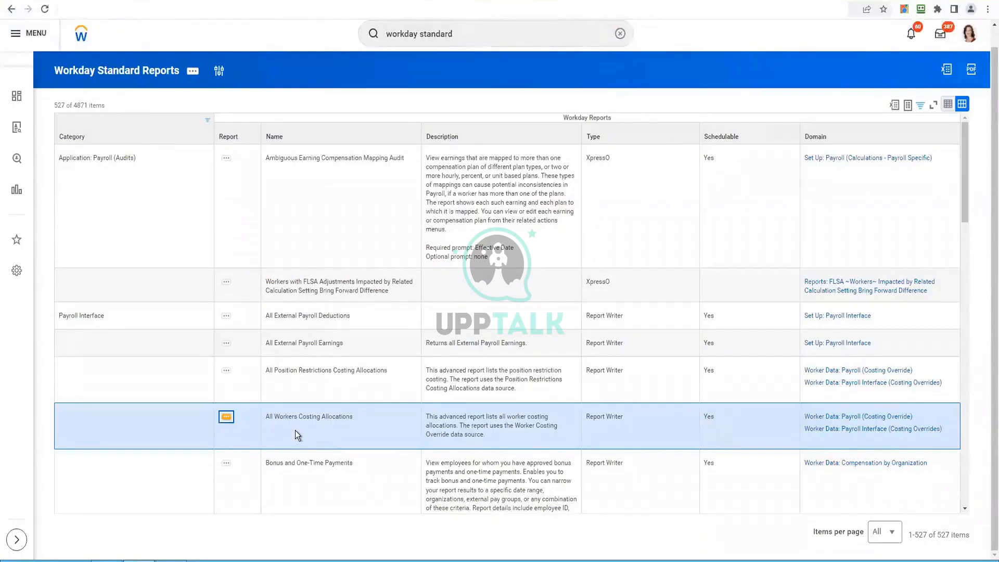
{"action": "mouse_move", "coordinate": [288, 397]}
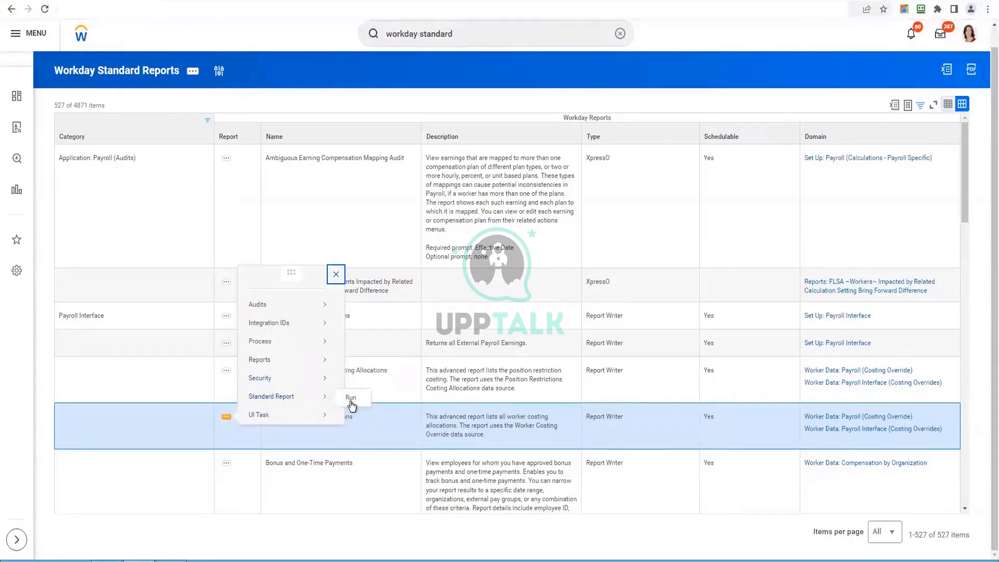
{"action": "right_click", "coordinate": [353, 405]}
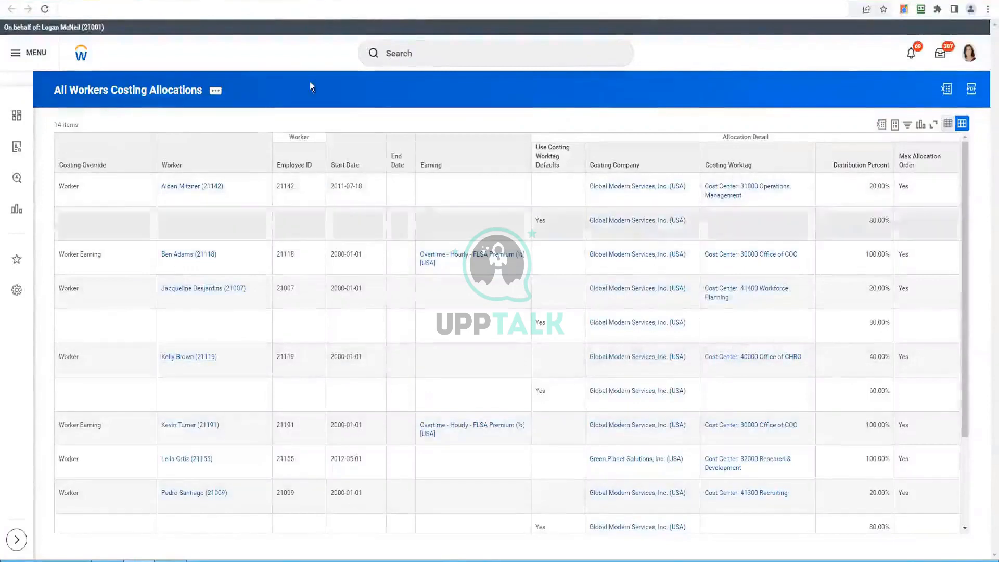
Step: Examine the related actions available for the All Workers Costing Allocations report and look through its result rows
{"action": "left_click", "coordinate": [215, 91]}
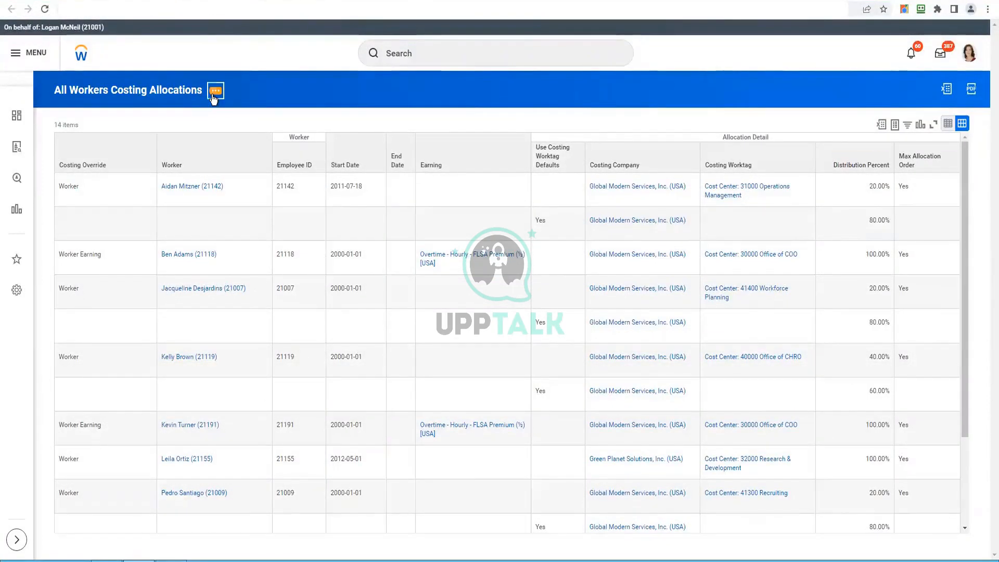
{"action": "mouse_move", "coordinate": [277, 125]}
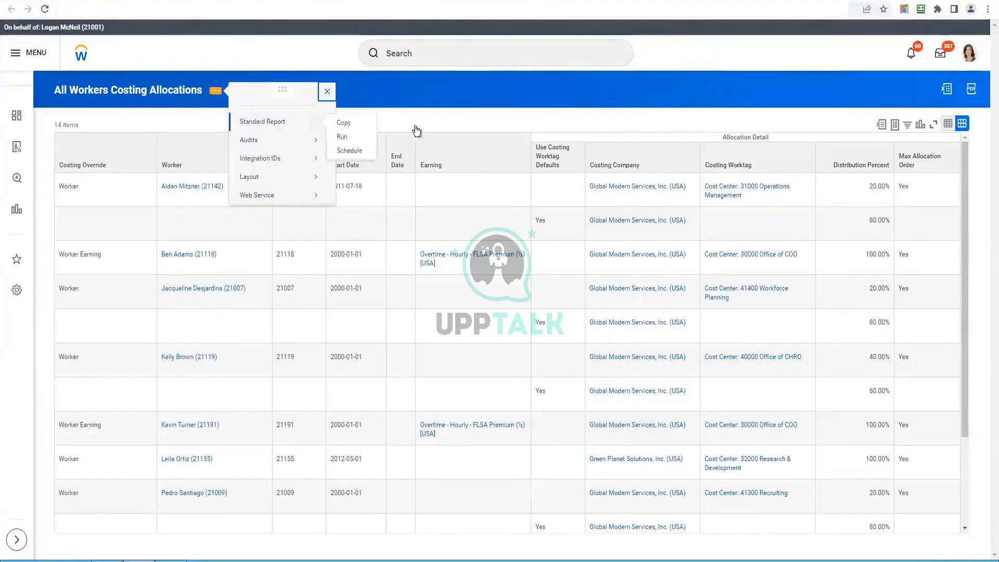
{"action": "mouse_move", "coordinate": [315, 129]}
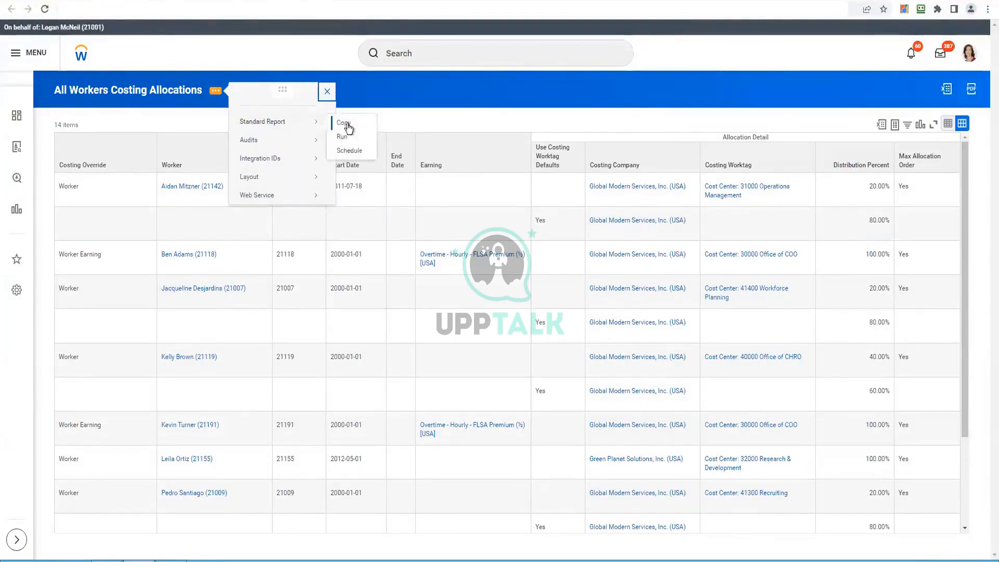
{"action": "left_click", "coordinate": [401, 139]}
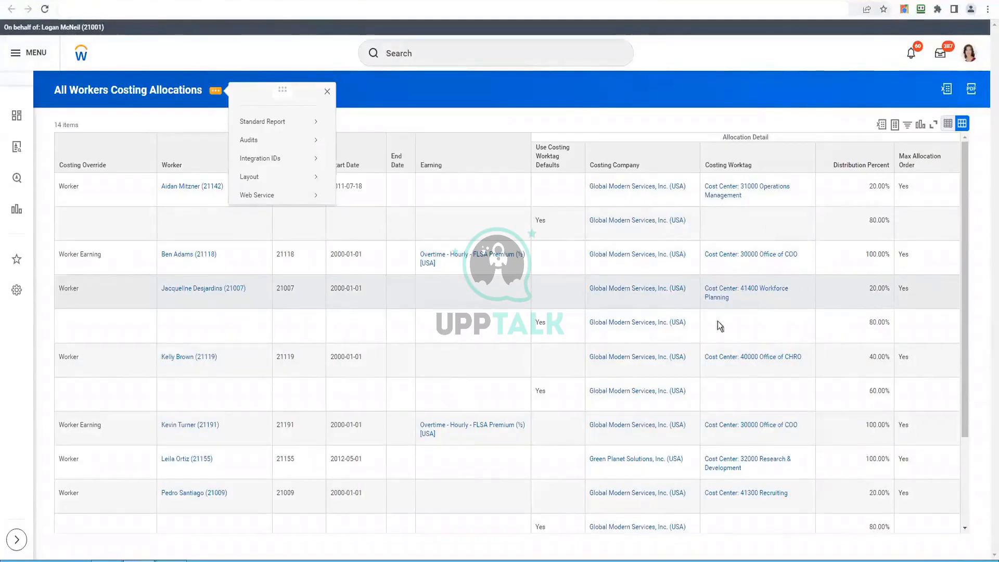
{"action": "left_click", "coordinate": [573, 118]}
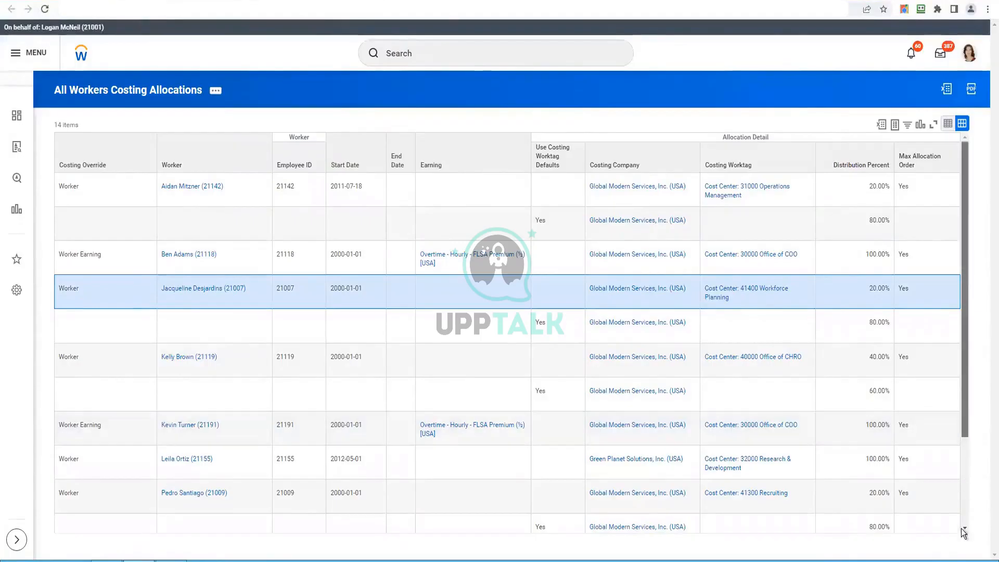
{"action": "scroll", "coordinate": [960, 529], "scroll_direction": "down", "scroll_amount": 3}
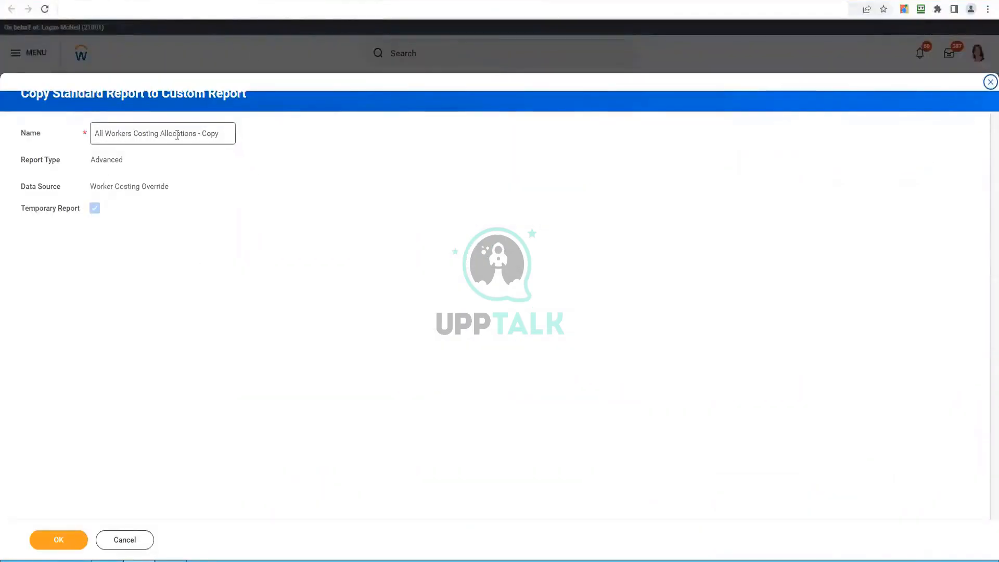
Step: Copy the standard report to a temporary custom report named All Workers Costing Allocations - CF
{"action": "double_click", "coordinate": [207, 133]}
{"action": "type", "text": "CF"}
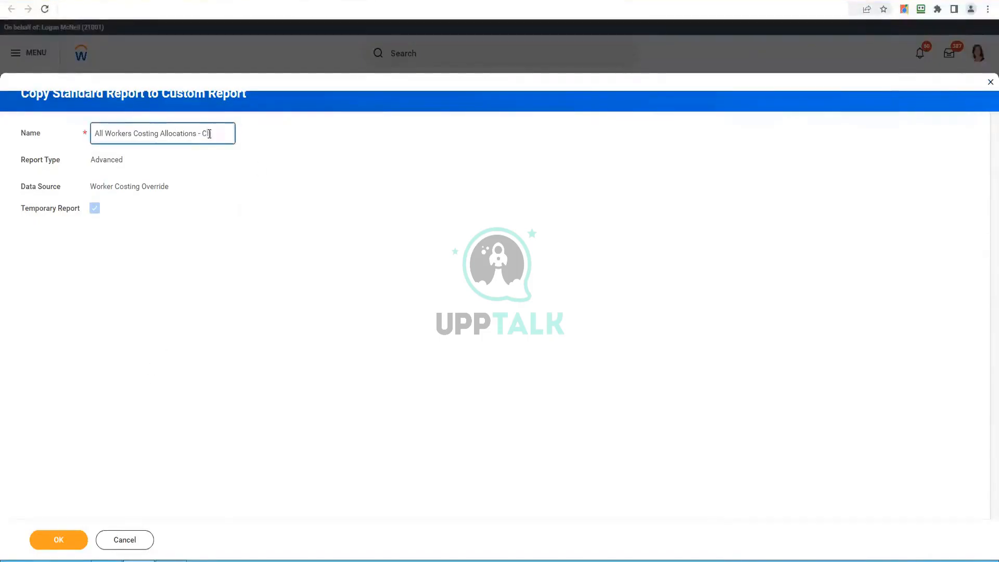
{"action": "key", "text": "Return"}
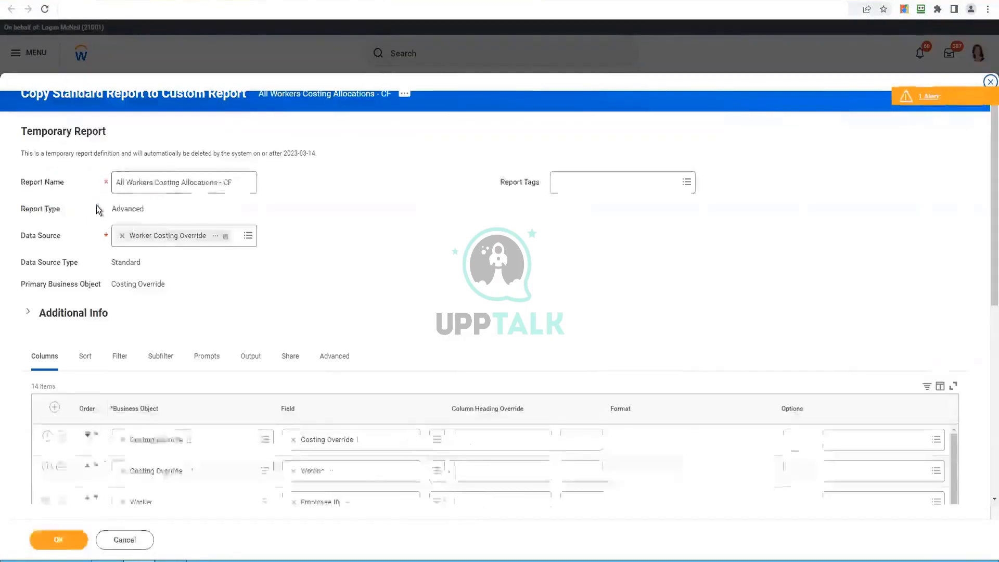
Step: Review the copied report's advanced options, from report performance and view options down to the temporary report settings
{"action": "left_click", "coordinate": [345, 363]}
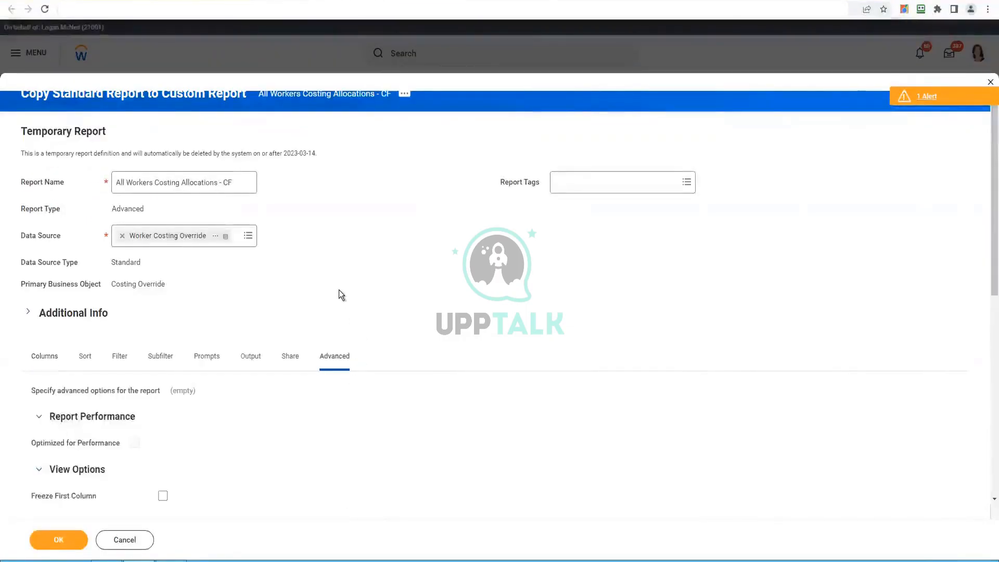
{"action": "scroll", "coordinate": [339, 289], "scroll_direction": "down", "scroll_amount": 8}
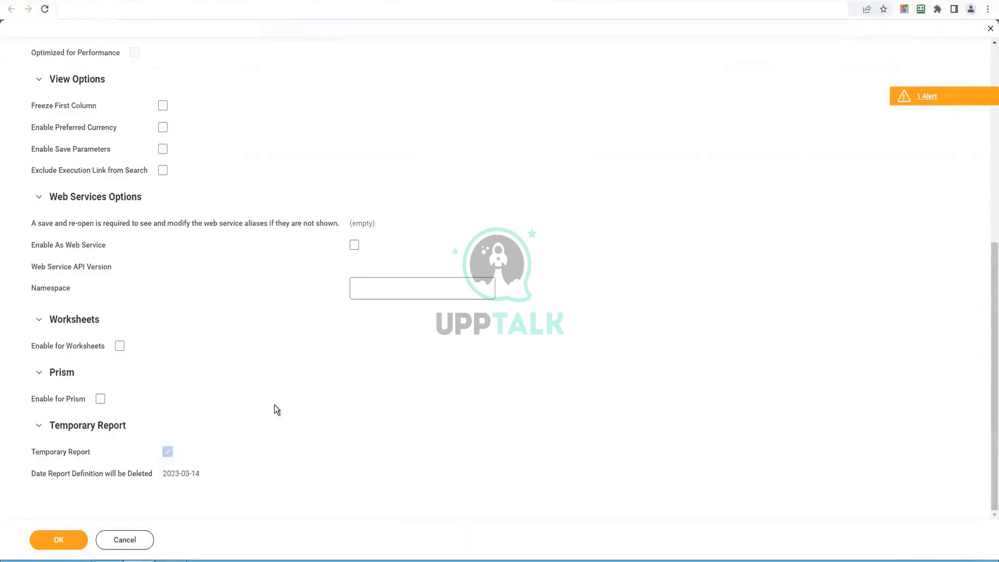
{"action": "scroll", "coordinate": [255, 391], "scroll_direction": "up", "scroll_amount": 10}
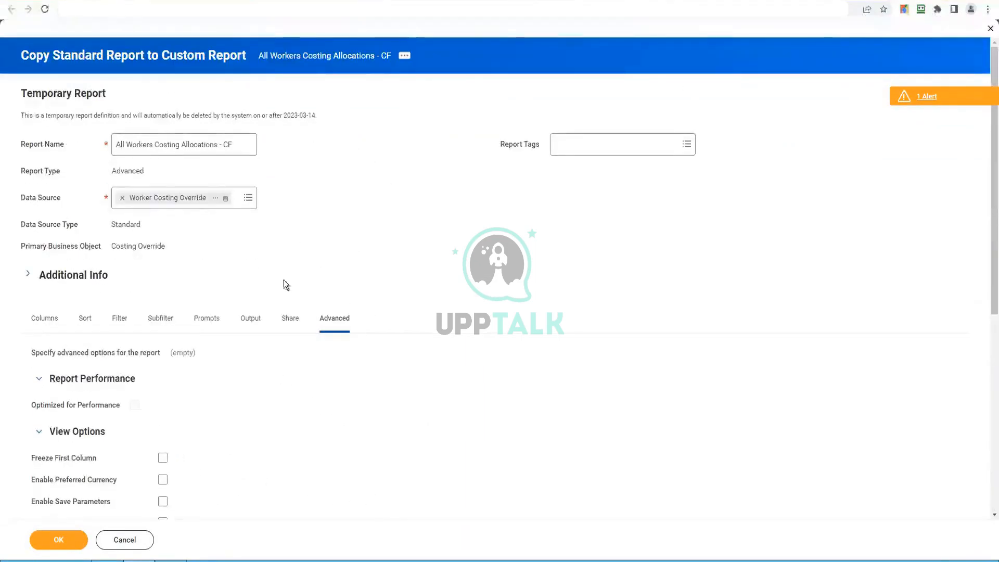
Step: Examine the copied report's column definitions, including business objects, fields, heading overrides, formats and options, down to the group column headings
{"action": "left_click", "coordinate": [44, 319]}
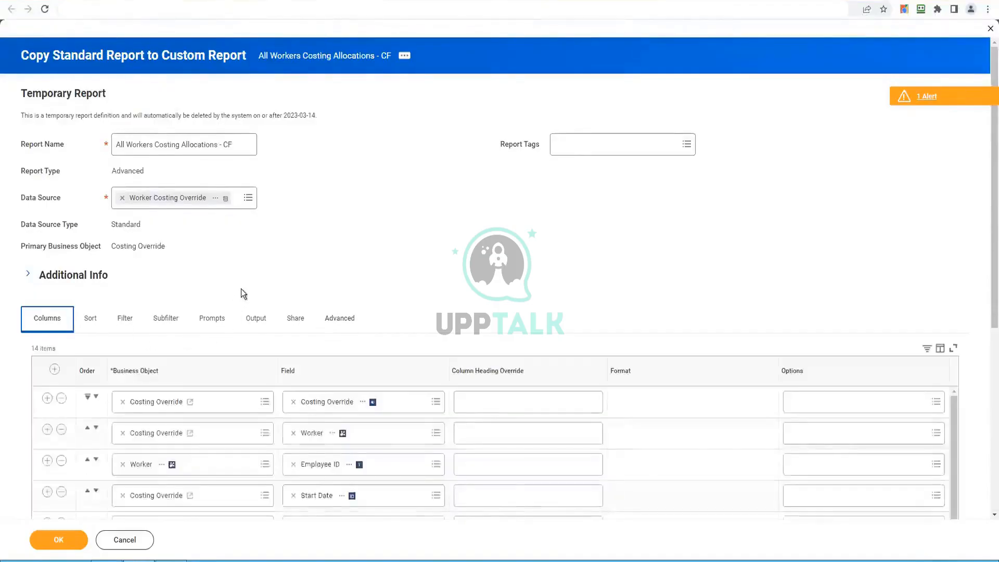
{"action": "scroll", "coordinate": [241, 293], "scroll_direction": "down", "scroll_amount": 3}
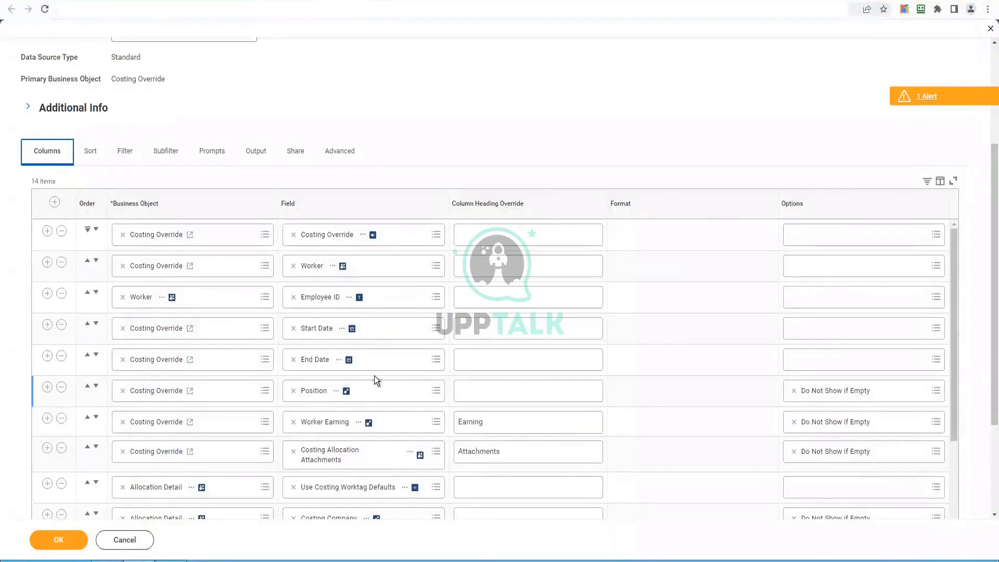
{"action": "scroll", "coordinate": [374, 376], "scroll_direction": "down", "scroll_amount": 3}
{"action": "scroll", "coordinate": [369, 283], "scroll_direction": "down", "scroll_amount": 3}
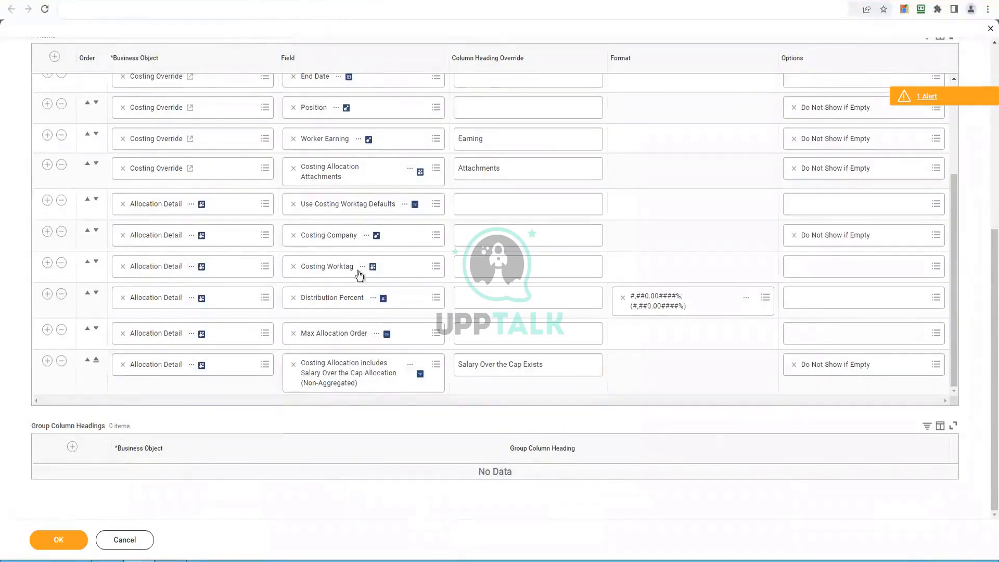
{"action": "scroll", "coordinate": [358, 271], "scroll_direction": "up", "scroll_amount": 6}
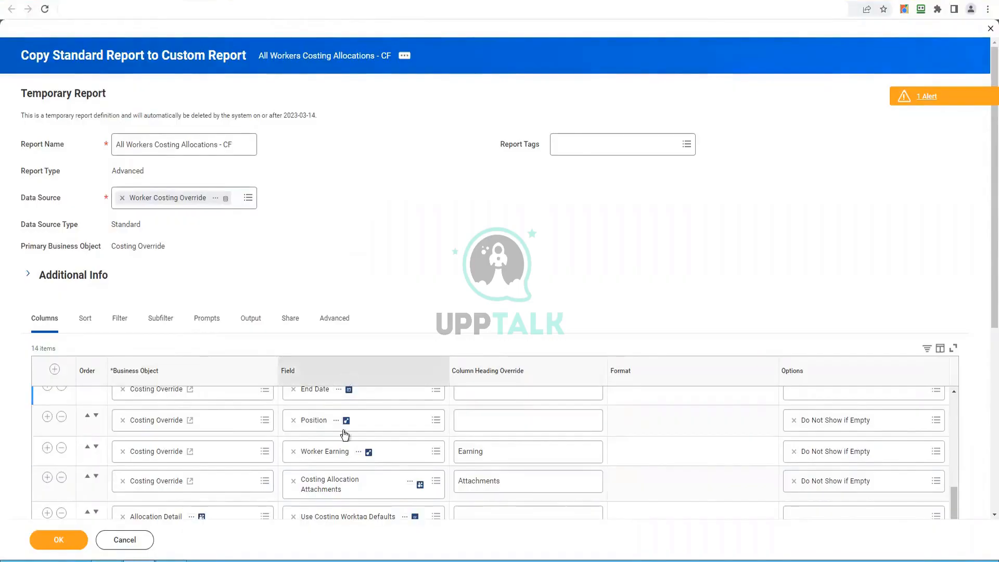
{"action": "scroll", "coordinate": [350, 171], "scroll_direction": "down", "scroll_amount": 3}
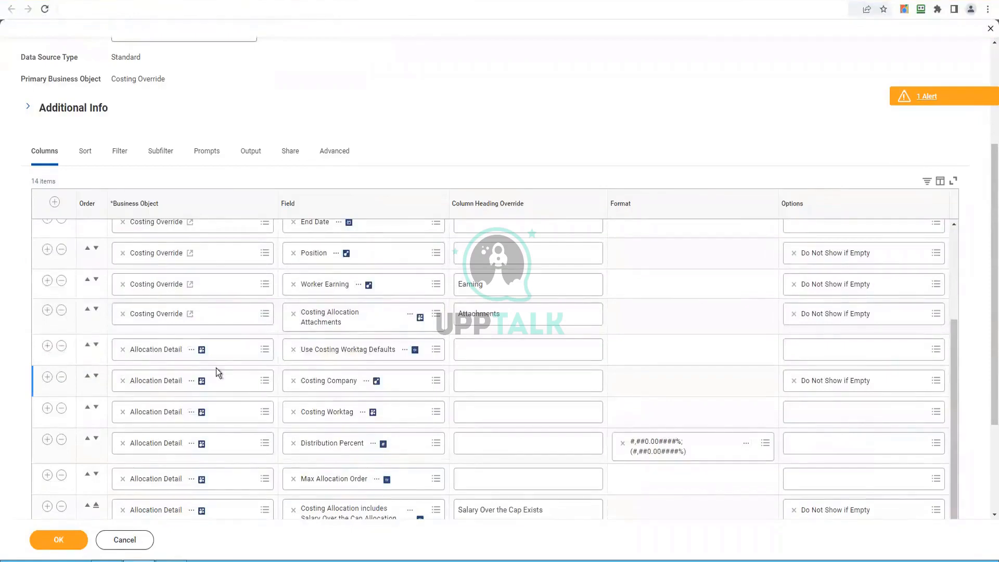
{"action": "scroll", "coordinate": [385, 350], "scroll_direction": "down", "scroll_amount": 2}
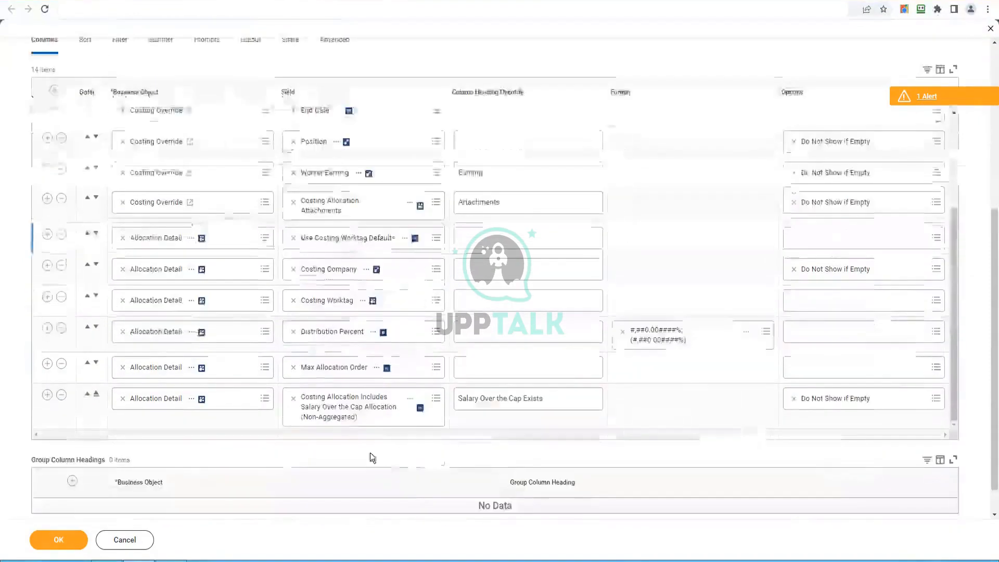